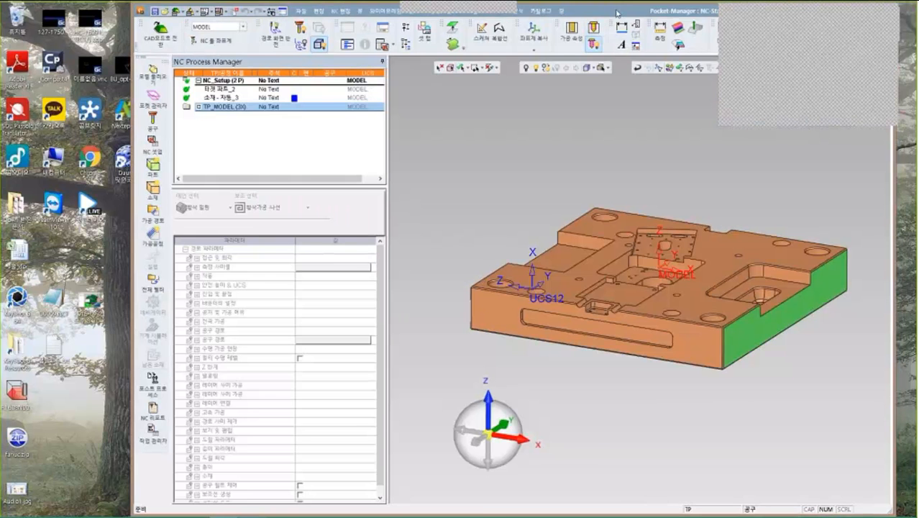
# - Maximize the program window and examine the machined plate from its underside and its pocketed upper side
pyautogui.doubleClick(617, 12)
pyautogui.click(360, 462)
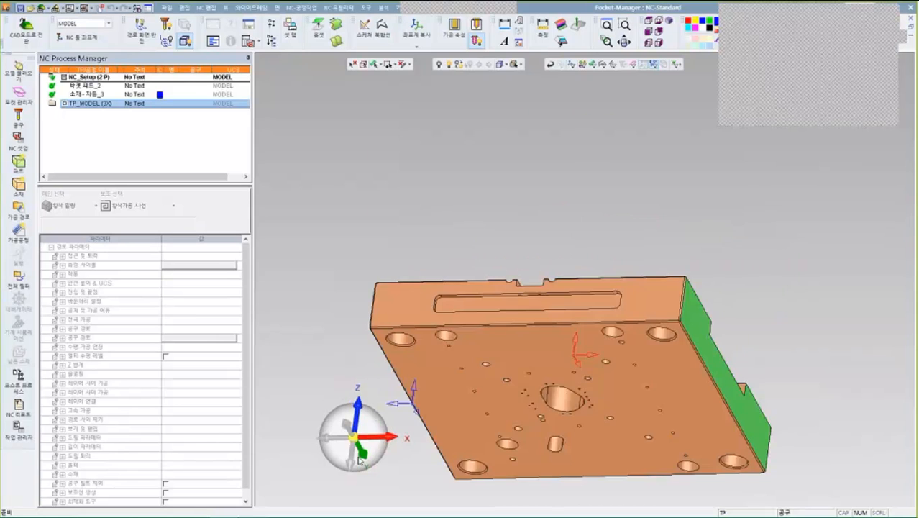
pyautogui.click(364, 460)
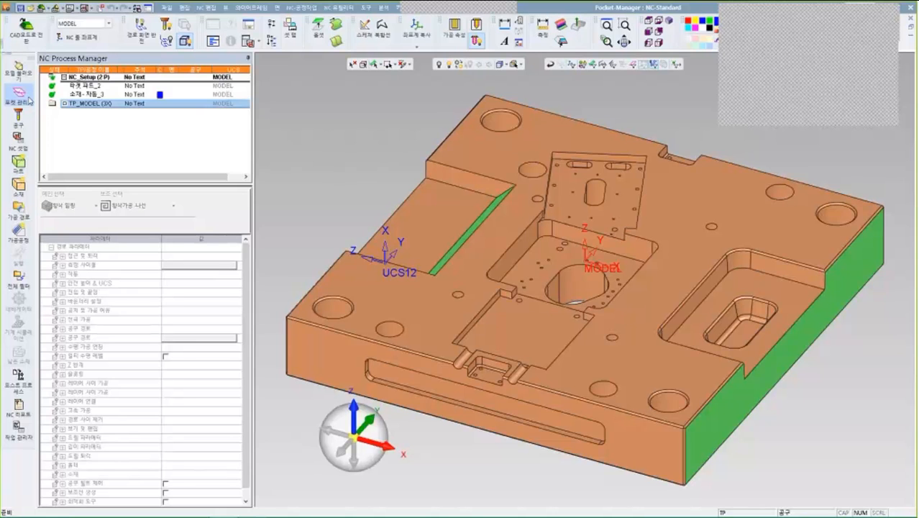
pyautogui.keyDown('ctrl'); pyautogui.moveTo(496, 119); pyautogui.dragTo(532, 224, button='right'); pyautogui.keyUp('ctrl')
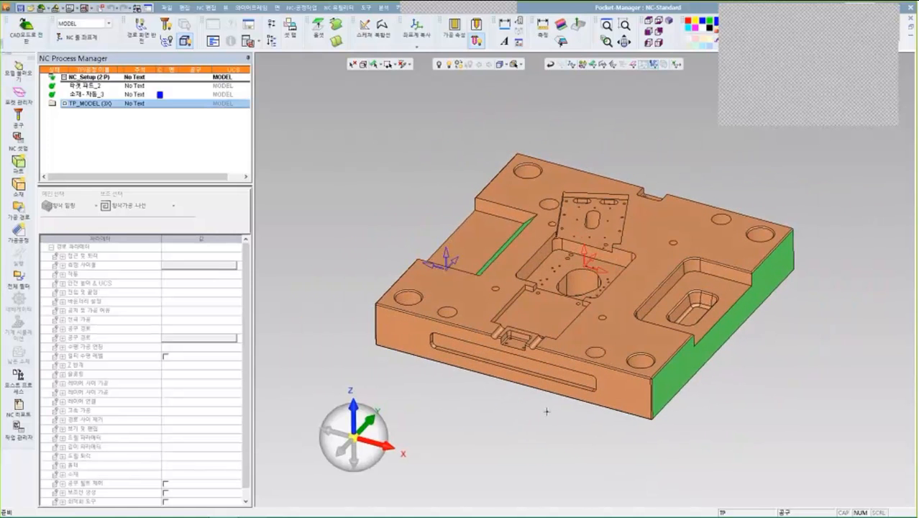
pyautogui.keyDown('ctrl'); pyautogui.moveTo(548, 409); pyautogui.dragTo(548, 330); pyautogui.keyUp('ctrl')
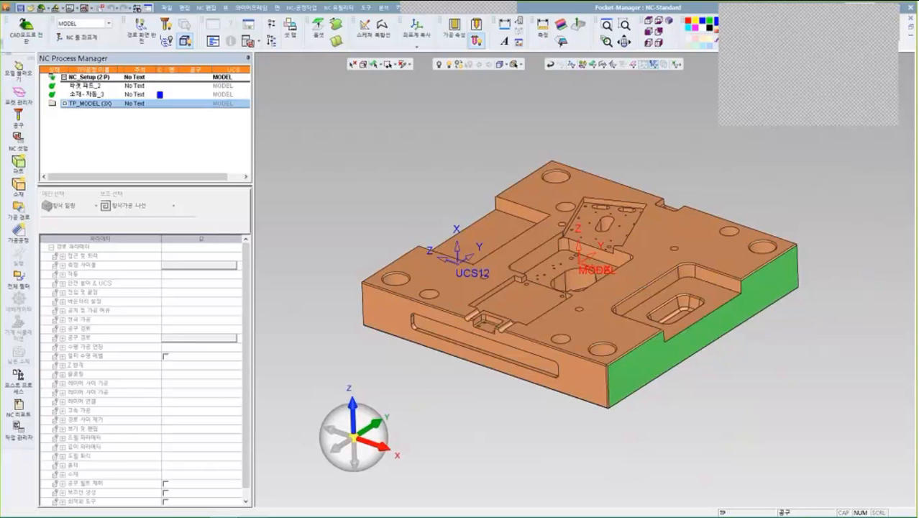
# - Open the pocket manager and generate NC pockets from all displayed faces in UCS MODEL, with both maximum gaps at 0.0100
pyautogui.click(28, 104)
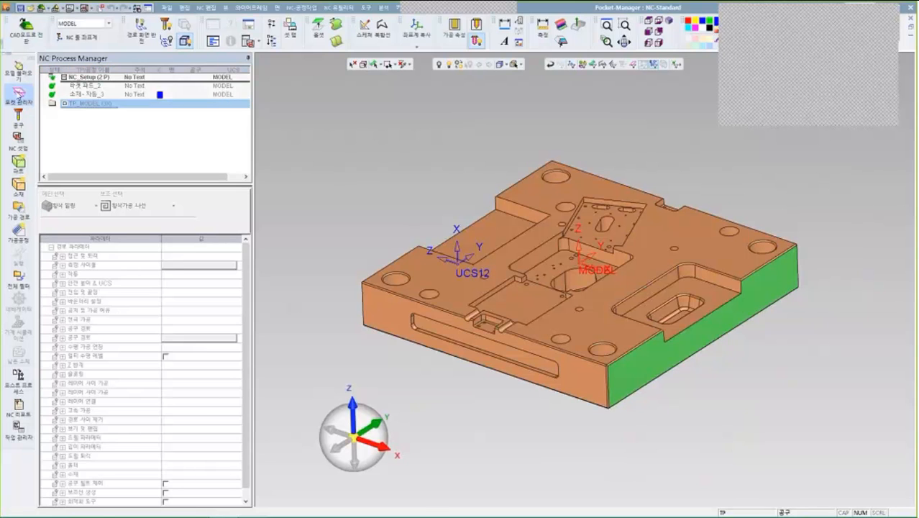
pyautogui.moveTo(473, 96); pyautogui.dragTo(336, 96)
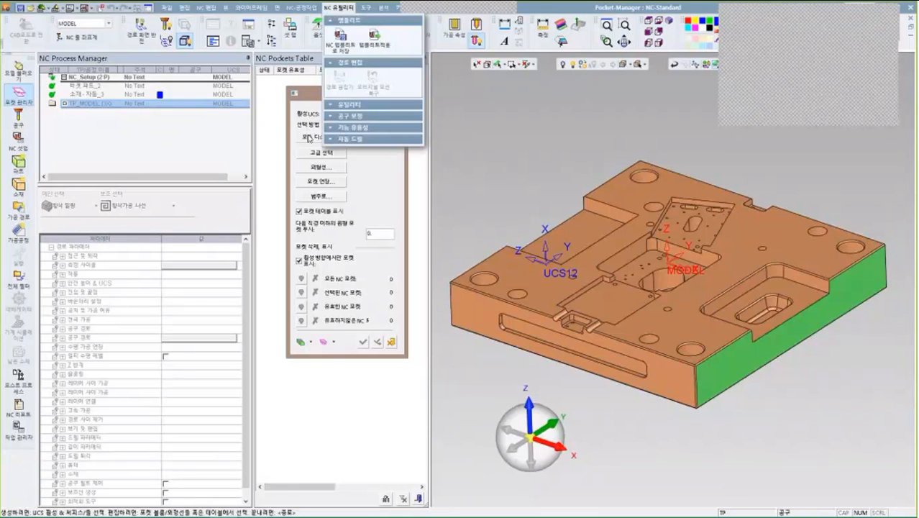
pyautogui.click(308, 137)
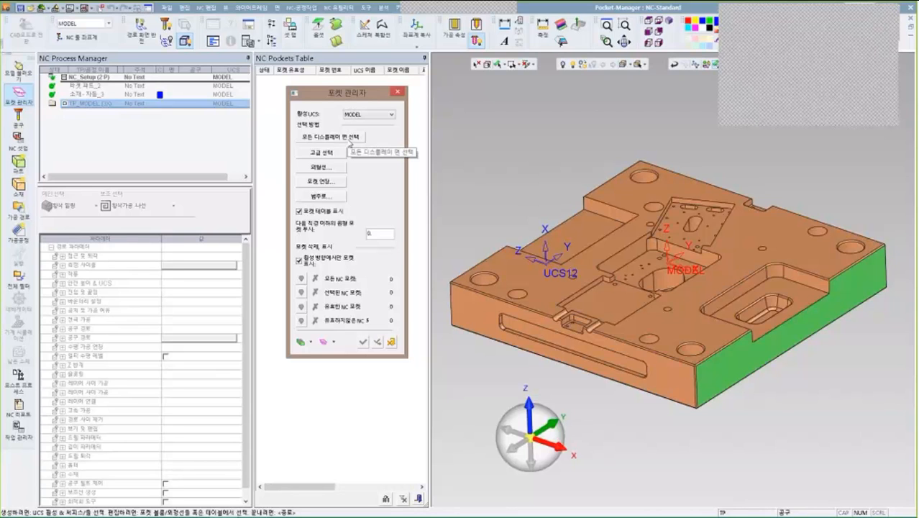
pyautogui.click(350, 142)
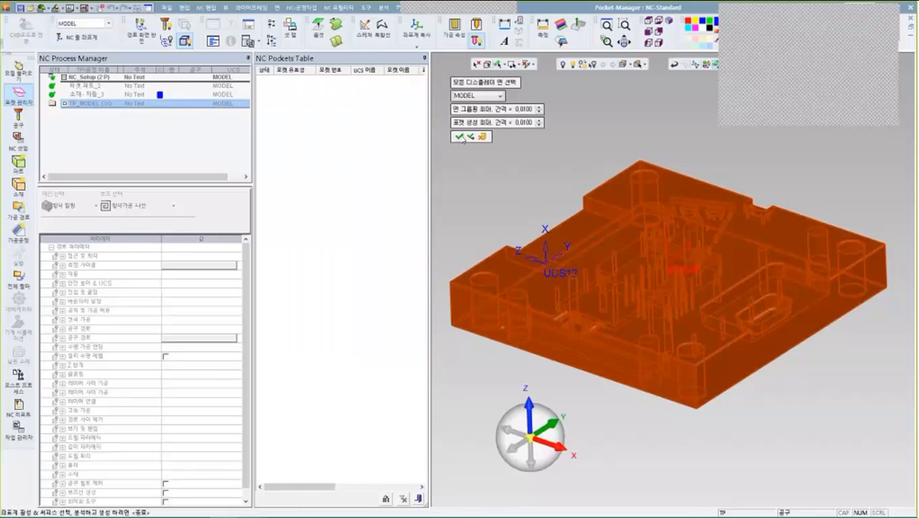
pyautogui.click(459, 137)
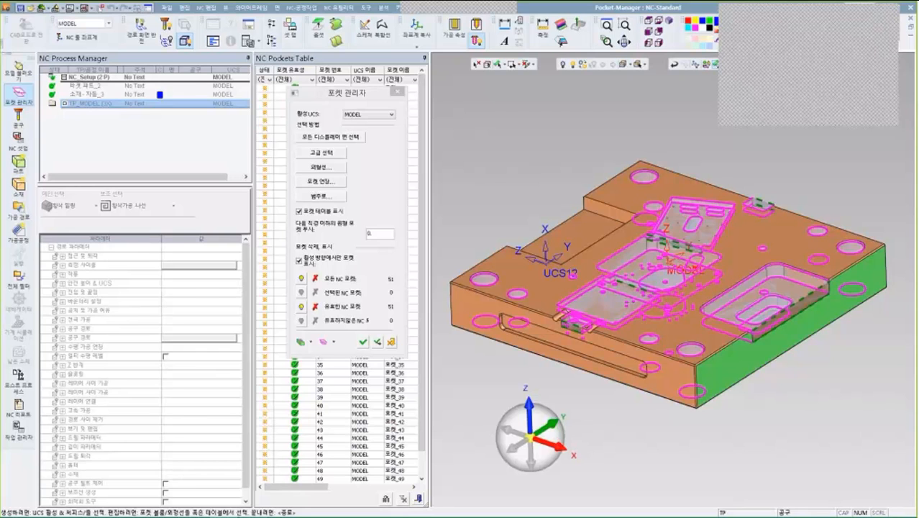
# - Examine individual entries of the NC Pockets Table, such as pockets 1, 27, 35 and 41, and their location on the plate
pyautogui.moveTo(338, 92); pyautogui.dragTo(182, 91)
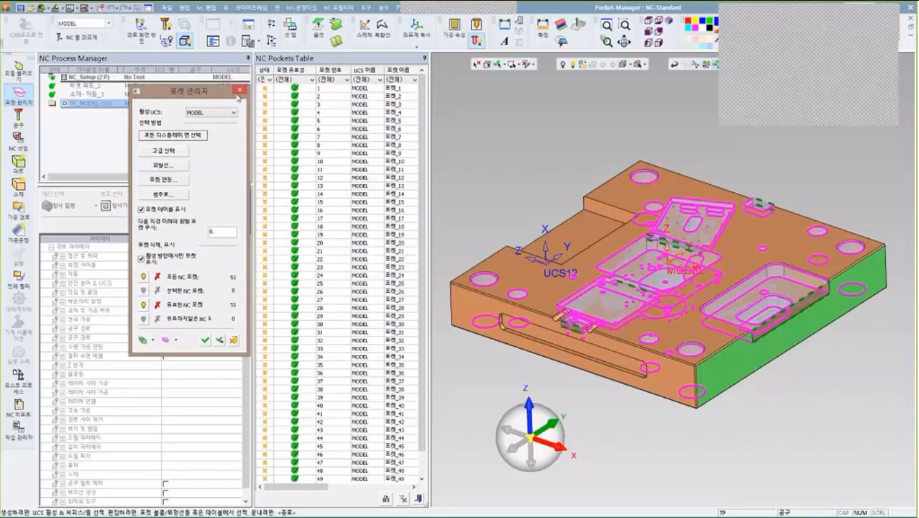
pyautogui.click(293, 90)
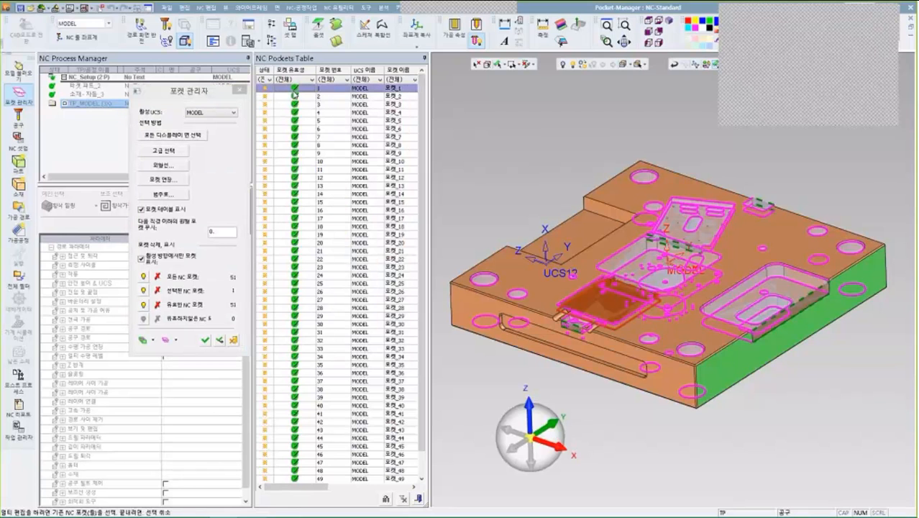
pyautogui.click(291, 96)
pyautogui.click(290, 104)
pyautogui.click(286, 115)
pyautogui.click(282, 128)
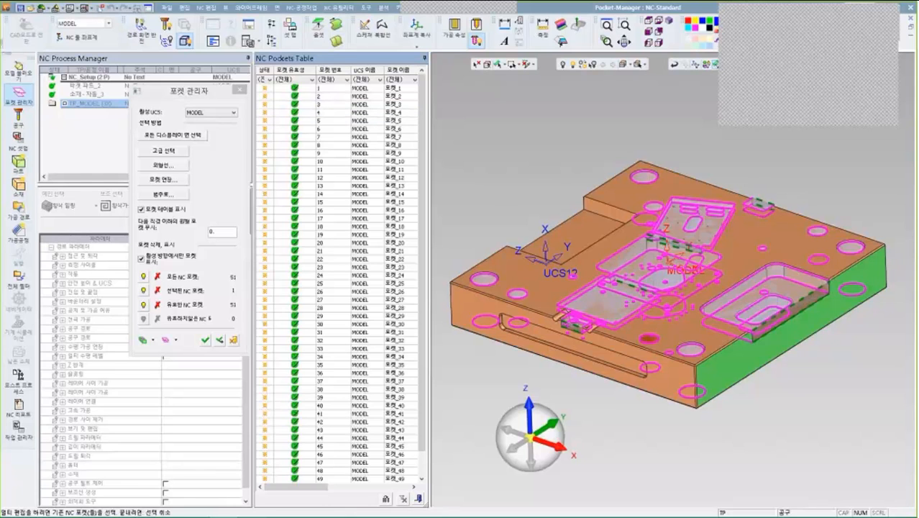
pyautogui.click(289, 300)
pyautogui.click(293, 364)
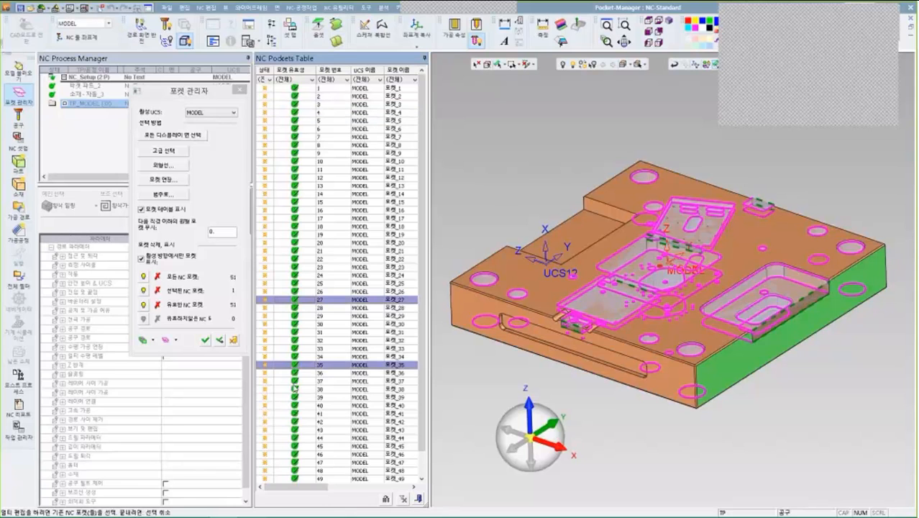
pyautogui.click(294, 382)
pyautogui.click(295, 404)
pyautogui.click(294, 413)
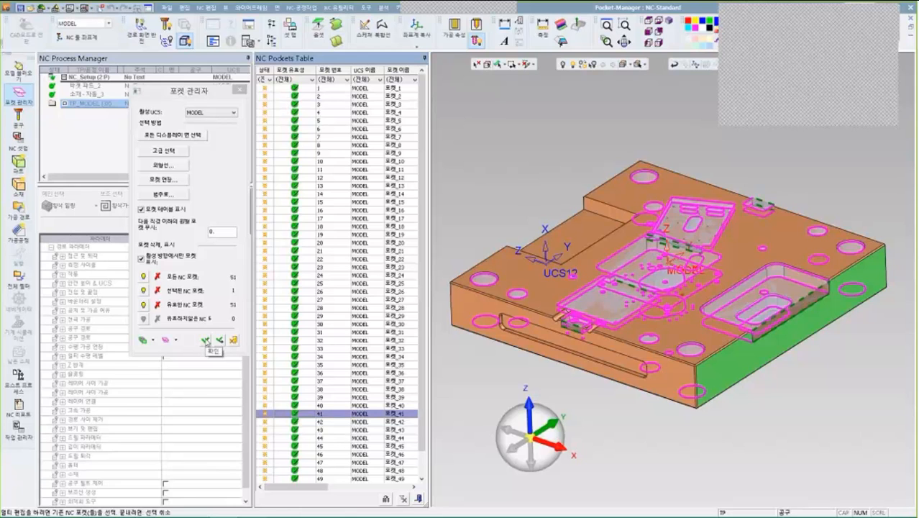
pyautogui.moveTo(423, 387); pyautogui.dragTo(422, 421)
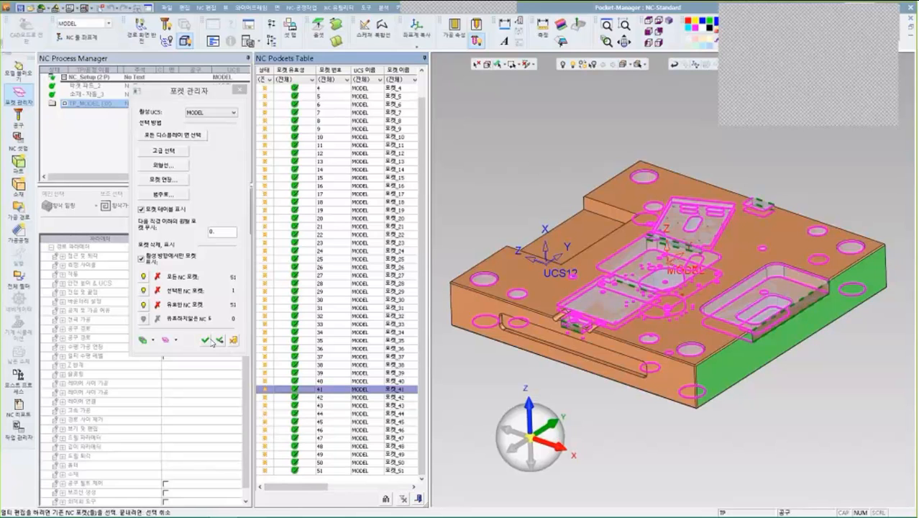
# - Examine the contours and dashed open edge of the large side pocket, up close and in plan view
pyautogui.scroll(1, 761, 357)
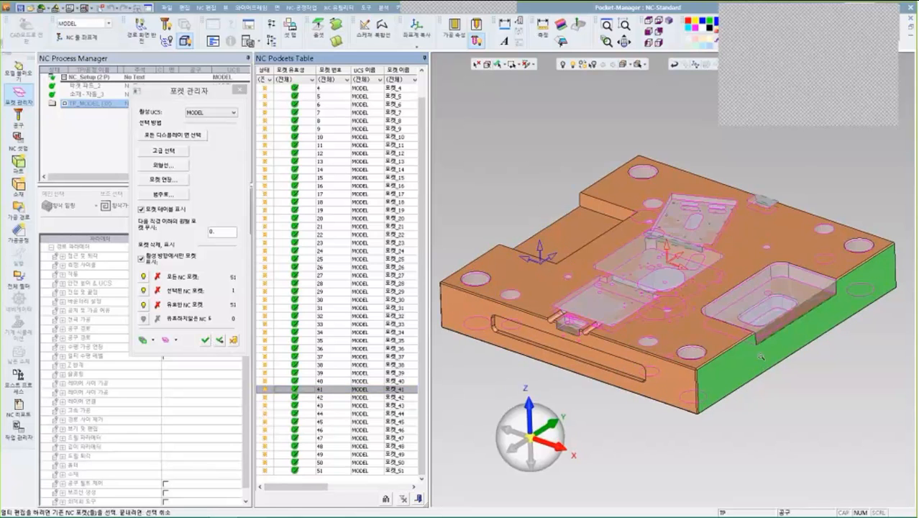
pyautogui.scroll(5, 761, 357)
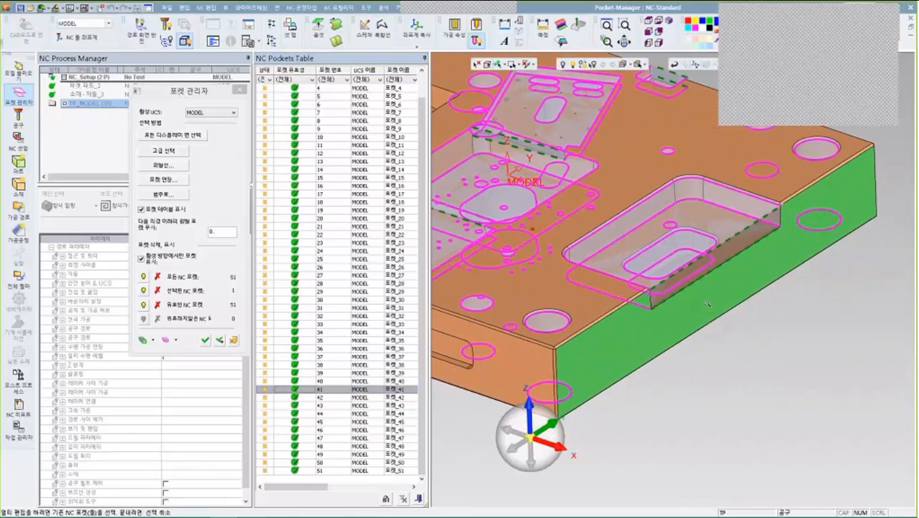
pyautogui.scroll(5, 706, 304)
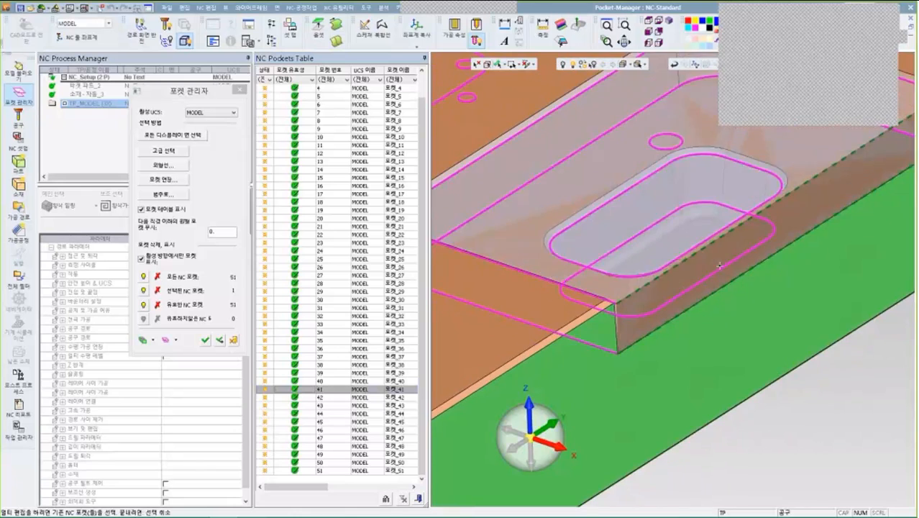
pyautogui.scroll(-3, 719, 265)
pyautogui.moveTo(712, 269); pyautogui.dragTo(662, 345, button='middle')
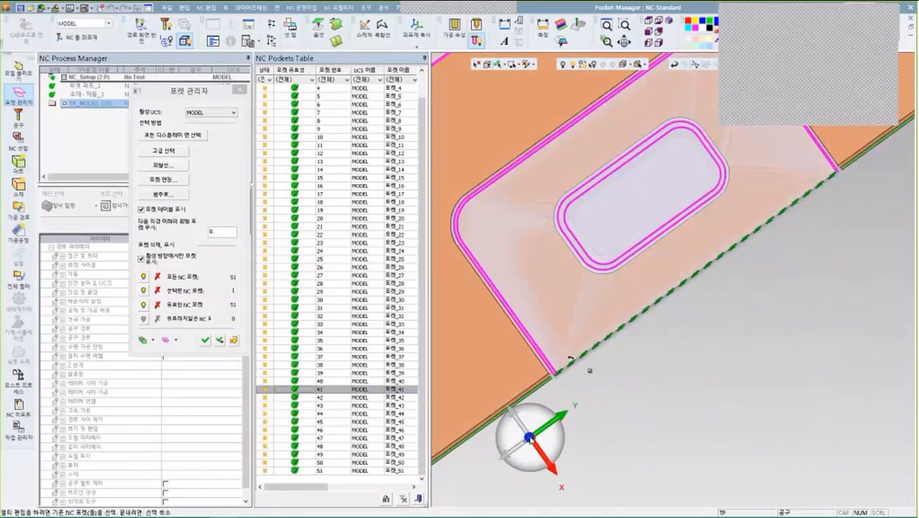
pyautogui.click(530, 440)
pyautogui.click(536, 442)
pyautogui.moveTo(608, 327); pyautogui.dragTo(605, 389, button='middle')
pyautogui.keyDown('ctrl'); pyautogui.moveTo(827, 302); pyautogui.dragTo(827, 268, button='right'); pyautogui.keyUp('ctrl')
pyautogui.keyDown('ctrl'); pyautogui.moveTo(827, 269); pyautogui.dragTo(632, 240, button='middle'); pyautogui.keyUp('ctrl')
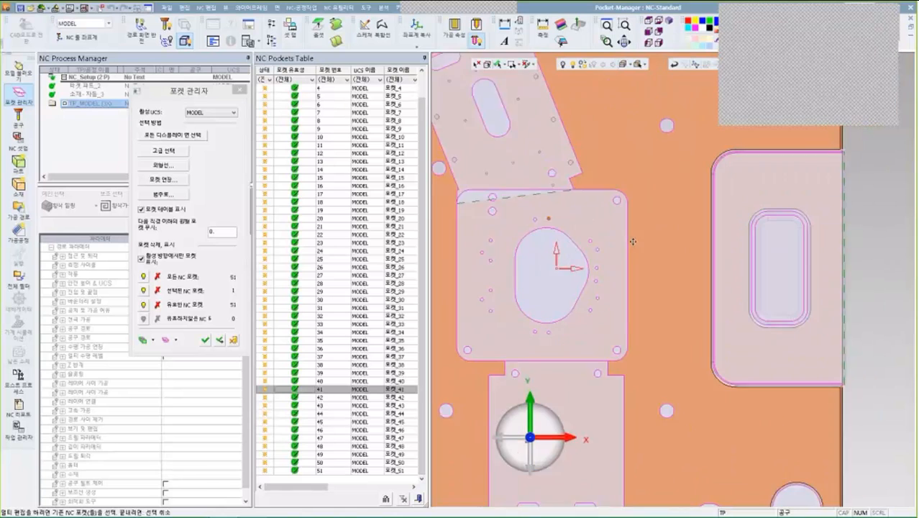
pyautogui.keyDown('ctrl'); pyautogui.moveTo(837, 279); pyautogui.dragTo(802, 269, button='right'); pyautogui.keyUp('ctrl')
pyautogui.keyDown('ctrl'); pyautogui.moveTo(802, 269); pyautogui.dragTo(756, 371, button='middle'); pyautogui.keyUp('ctrl')
pyautogui.keyDown('ctrl'); pyautogui.moveTo(757, 371); pyautogui.dragTo(774, 251, button='right'); pyautogui.keyUp('ctrl')
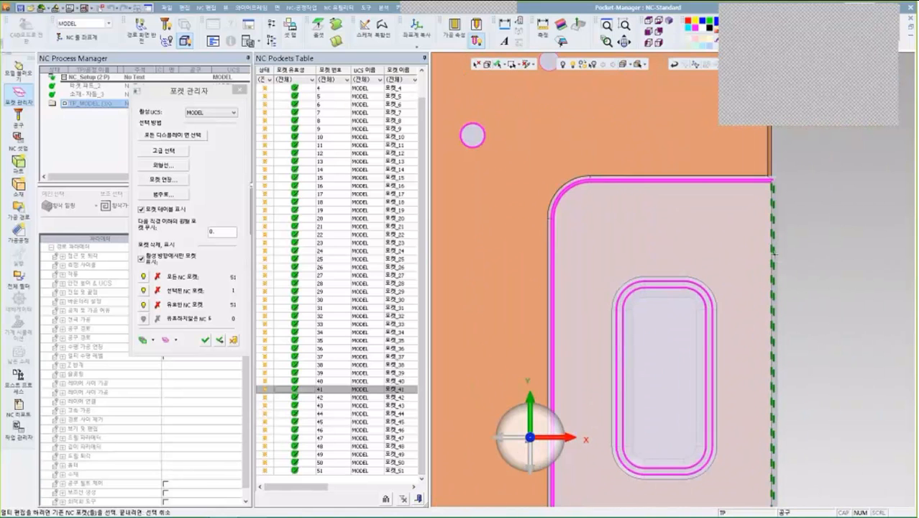
pyautogui.click(774, 247)
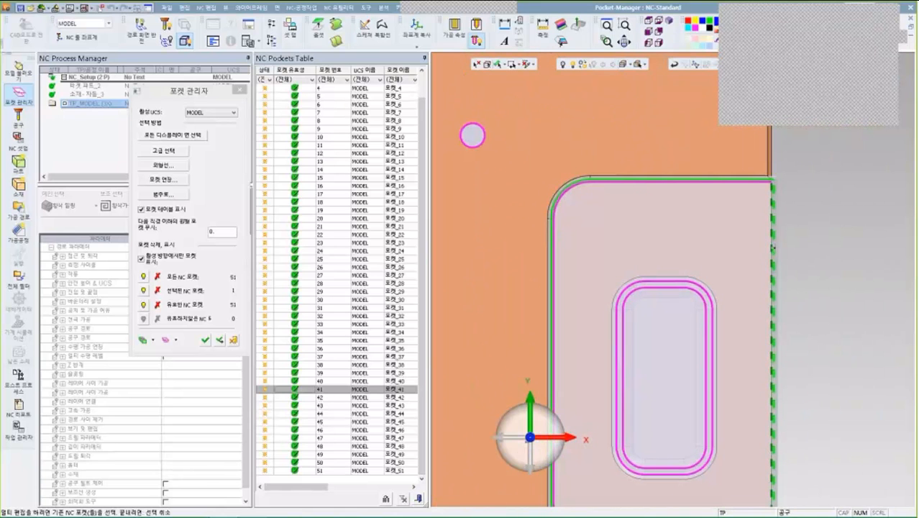
# - Delete all generated NC pockets
pyautogui.keyDown('ctrl'); pyautogui.moveTo(817, 255); pyautogui.dragTo(704, 247, button='right'); pyautogui.keyUp('ctrl')
pyautogui.keyDown('ctrl'); pyautogui.moveTo(669, 262); pyautogui.dragTo(637, 288); pyautogui.keyUp('ctrl')
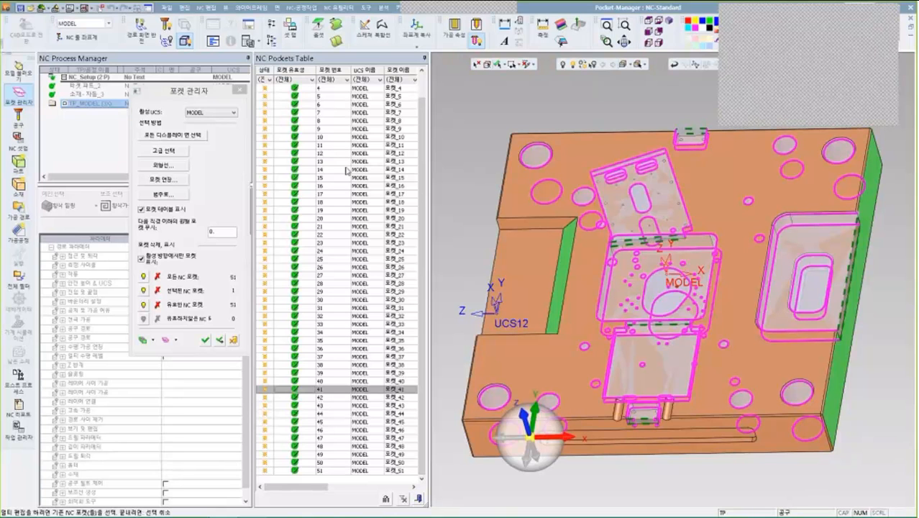
pyautogui.click(442, 289)
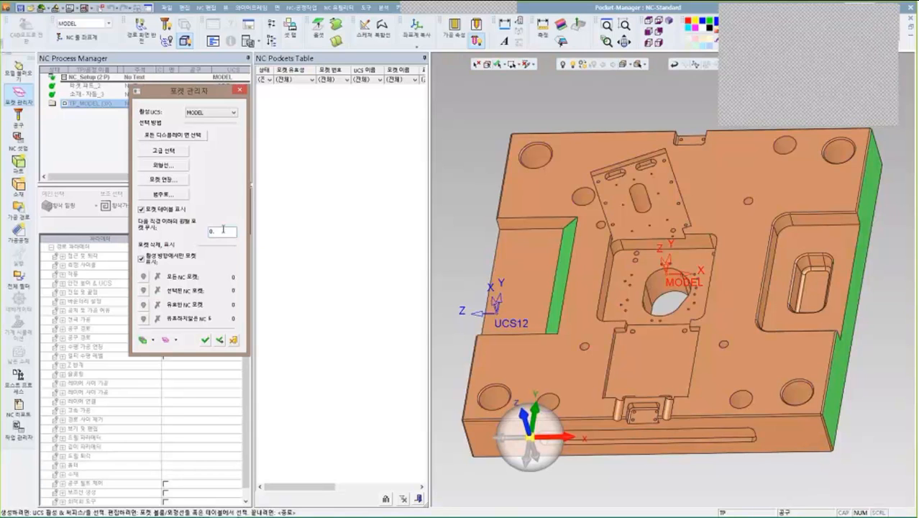
# - Measure the diameter of the large round hole at the plate's corner above the side recess
pyautogui.click(548, 23)
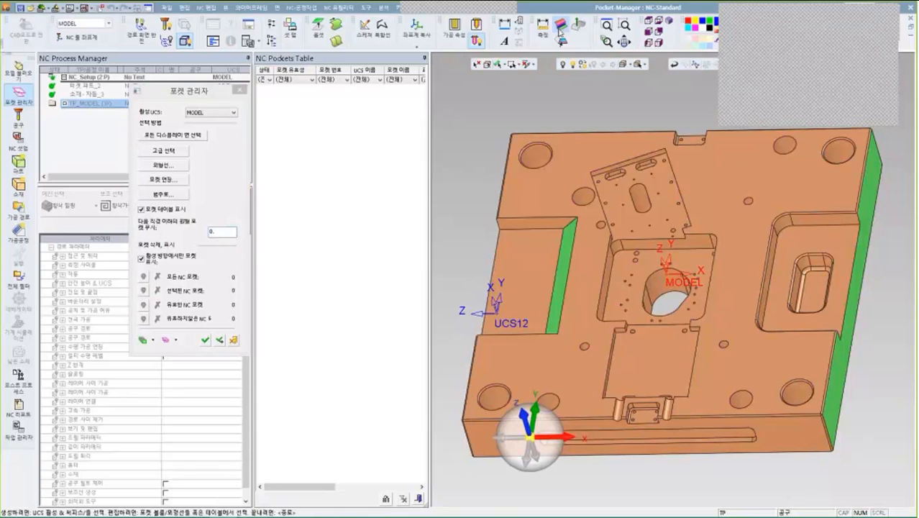
pyautogui.click(551, 154)
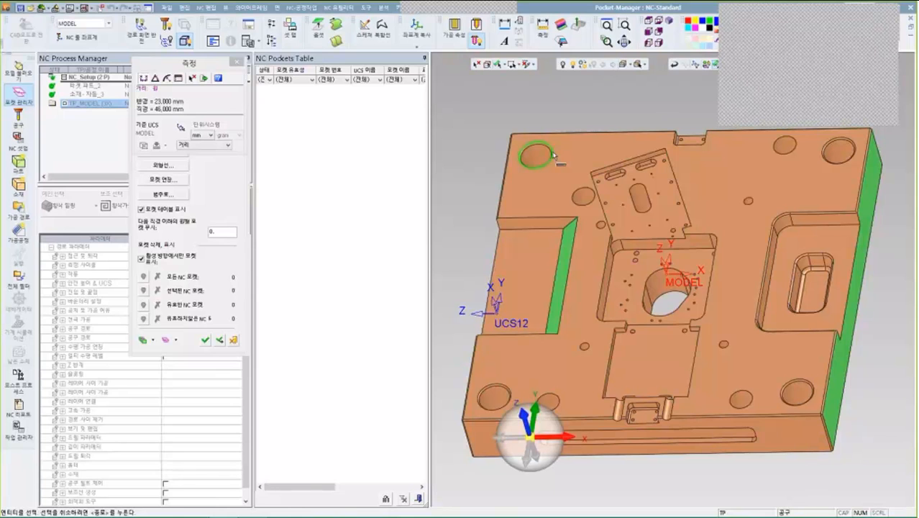
pyautogui.middleClick(553, 154)
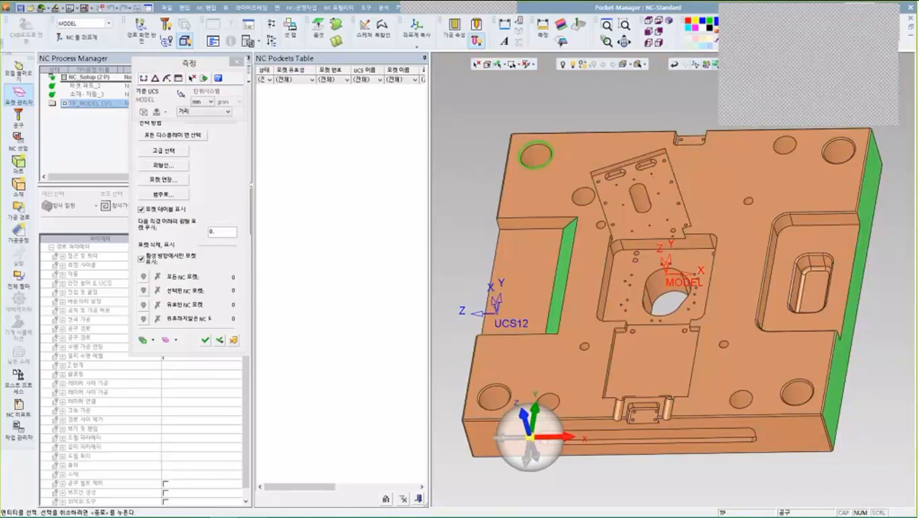
# - Ignore circular pockets up to 50 mm diameter and generate pockets from all displayed faces in UCS MODEL with 0.0100 gaps
pyautogui.click(224, 232)
pyautogui.doubleClick(224, 232)
pyautogui.write('50')
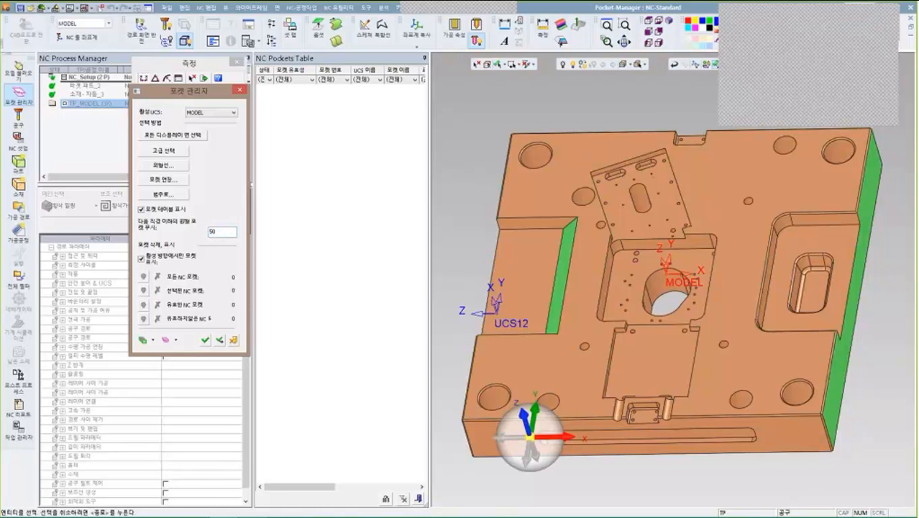
pyautogui.click(201, 136)
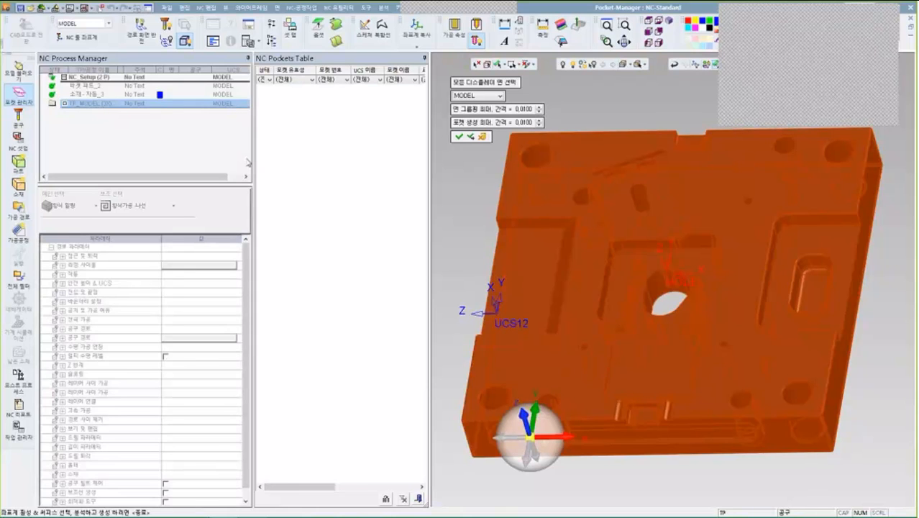
pyautogui.click(461, 137)
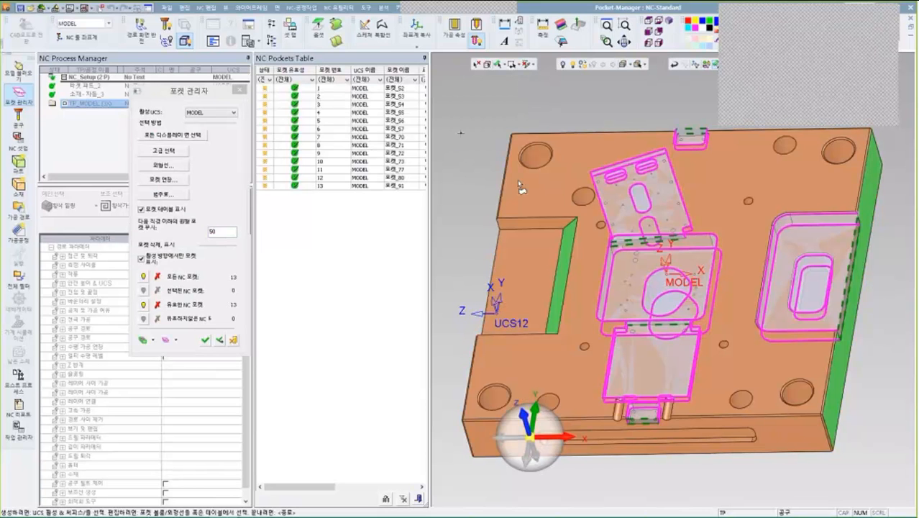
# - Examine the generated pockets and the open side recess next to UCS12 in plan and oblique views
pyautogui.moveTo(710, 348)
pyautogui.keyDown('ctrl'); pyautogui.mouseDown()
pyautogui.moveTo(734, 329)
pyautogui.moveTo(723, 281)
pyautogui.moveTo(724, 348)
pyautogui.moveTo(711, 363)
pyautogui.mouseUp(); pyautogui.keyUp('ctrl')
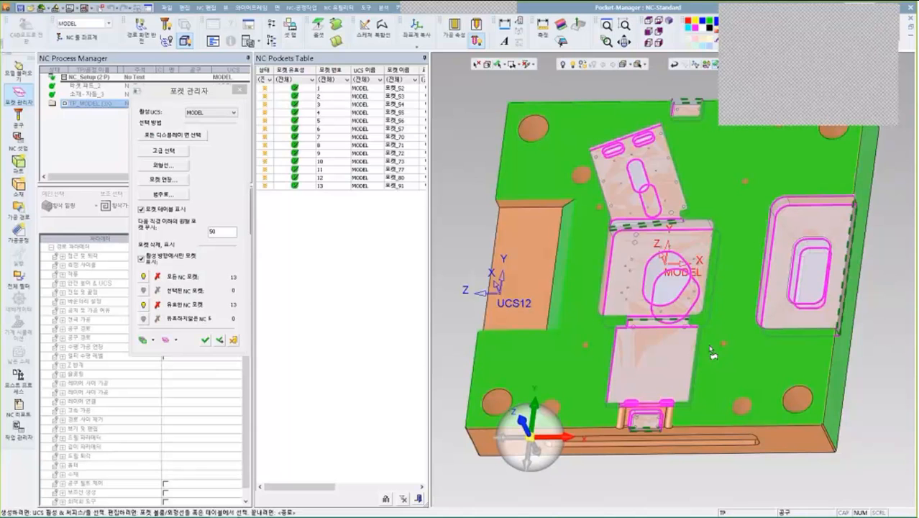
pyautogui.click(525, 423)
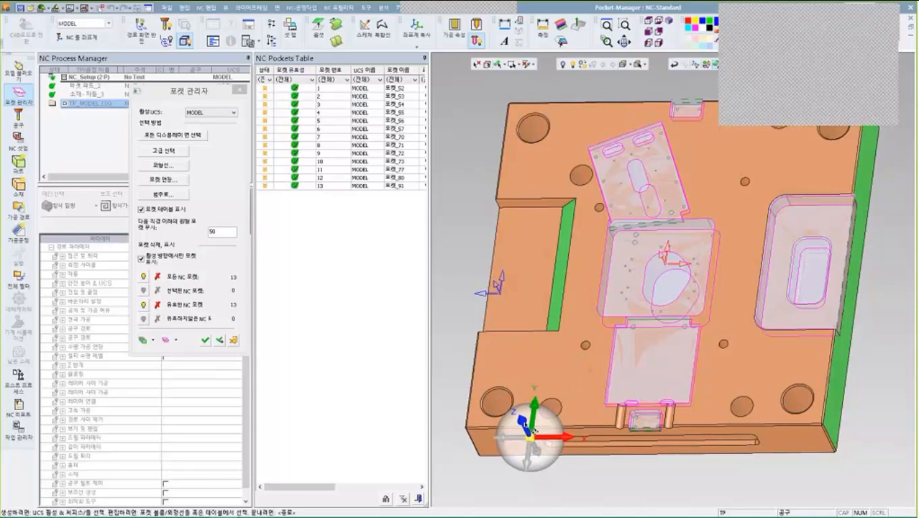
pyautogui.keyDown('ctrl'); pyautogui.moveTo(536, 268); pyautogui.dragTo(686, 264, button='middle'); pyautogui.keyUp('ctrl')
pyautogui.keyDown('ctrl'); pyautogui.moveTo(687, 265); pyautogui.dragTo(668, 338, button='right'); pyautogui.keyUp('ctrl')
pyautogui.keyDown('ctrl'); pyautogui.moveTo(662, 255); pyautogui.dragTo(656, 297, button='middle'); pyautogui.keyUp('ctrl')
pyautogui.keyDown('ctrl'); pyautogui.moveTo(656, 296); pyautogui.dragTo(656, 258, button='right'); pyautogui.keyUp('ctrl')
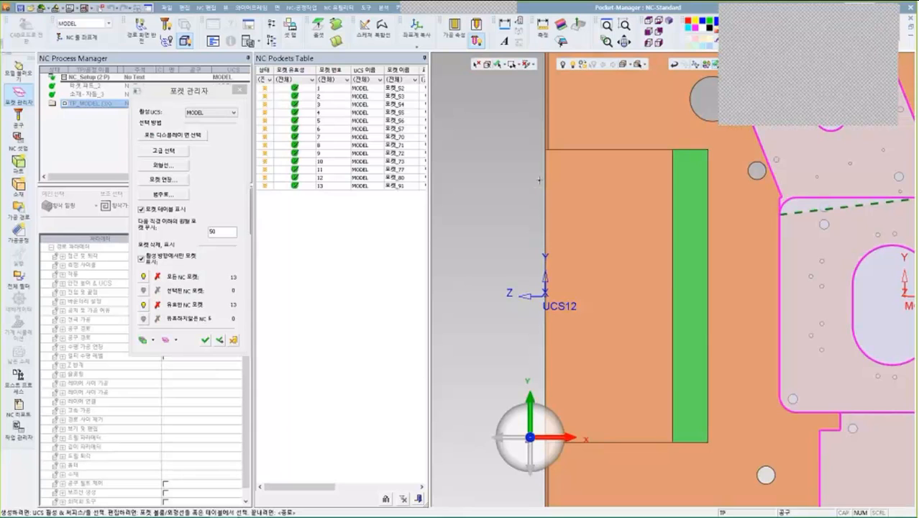
pyautogui.moveTo(639, 238); pyautogui.dragTo(658, 170, button='middle')
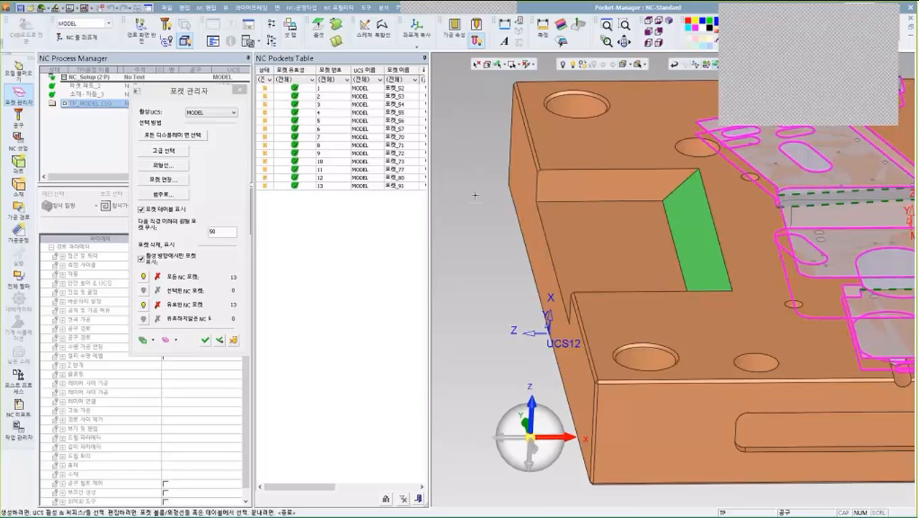
# - Add a pocket from the individually selected floor face of the open side recess next to UCS12, using 0.0100 gaps
pyautogui.click(180, 153)
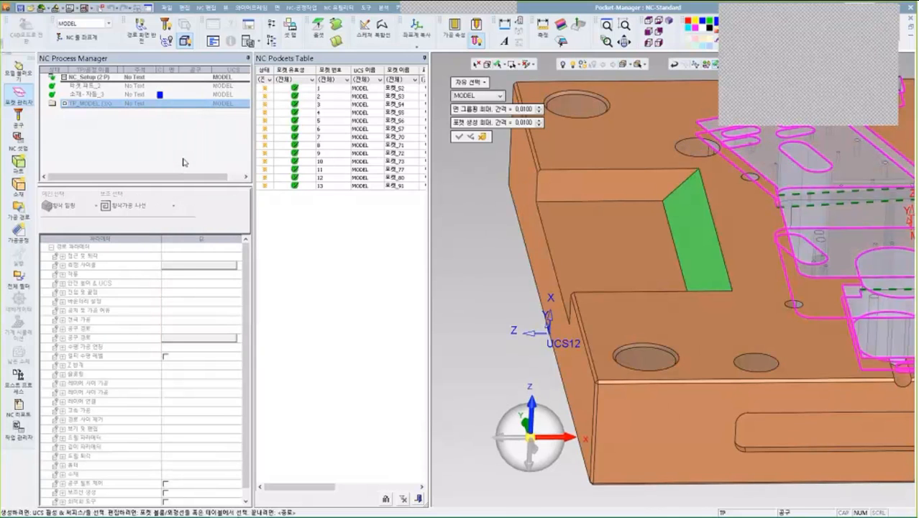
pyautogui.click(606, 241)
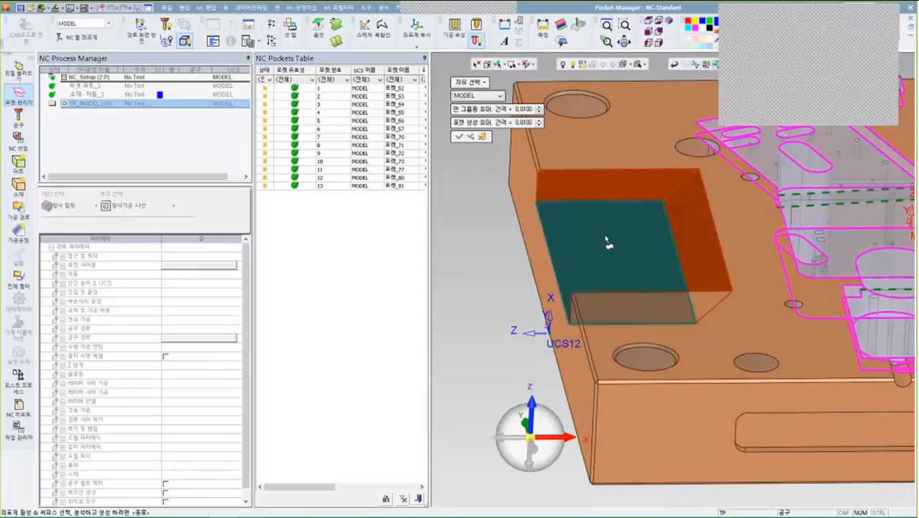
pyautogui.click(458, 137)
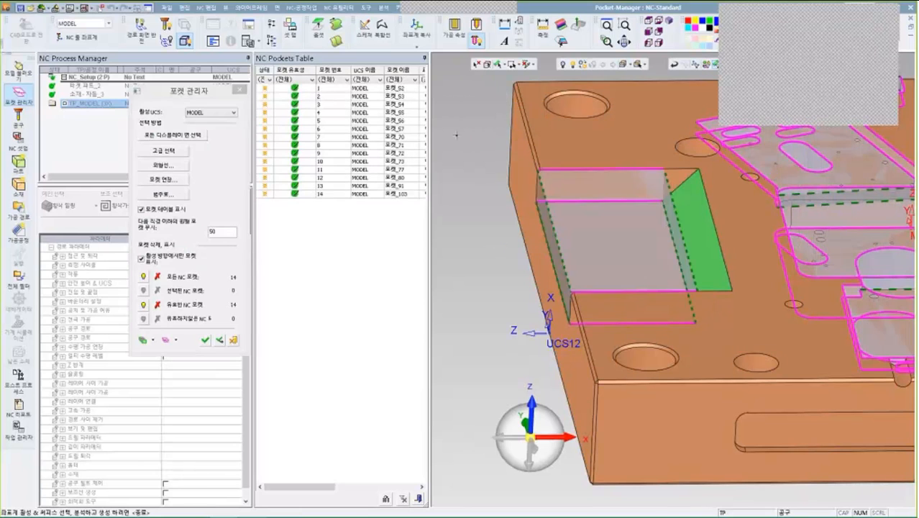
# - Examine the new recess pocket and the open pockets at the plate's opposite edge in oblique and plan views
pyautogui.click(825, 270)
pyautogui.keyDown('ctrl'); pyautogui.moveTo(801, 330); pyautogui.dragTo(780, 377); pyautogui.keyUp('ctrl')
pyautogui.keyDown('ctrl'); pyautogui.moveTo(667, 207); pyautogui.dragTo(648, 314, button='middle'); pyautogui.keyUp('ctrl')
pyautogui.keyDown('ctrl'); pyautogui.moveTo(648, 314); pyautogui.dragTo(642, 269, button='right'); pyautogui.keyUp('ctrl')
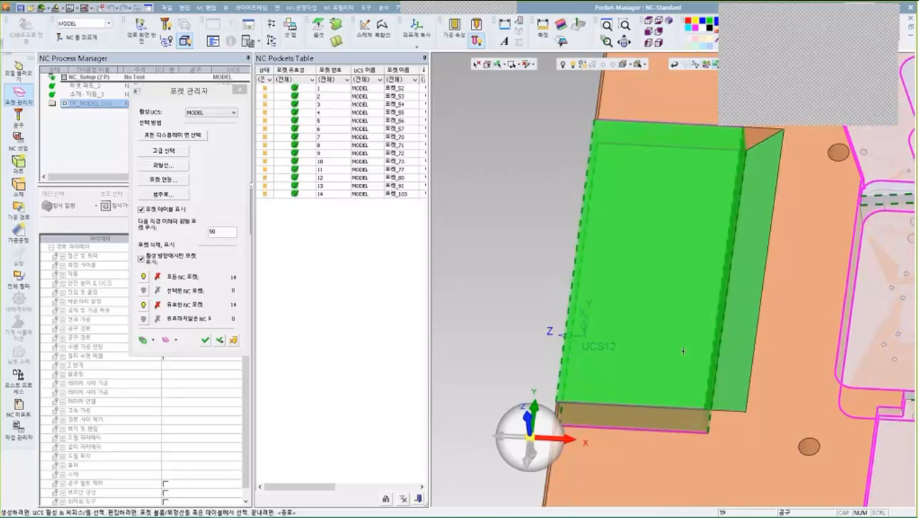
pyautogui.keyDown('ctrl'); pyautogui.moveTo(836, 210); pyautogui.dragTo(867, 310, button='right'); pyautogui.keyUp('ctrl')
pyautogui.keyDown('ctrl'); pyautogui.moveTo(867, 311); pyautogui.dragTo(649, 266, button='middle'); pyautogui.keyUp('ctrl')
pyautogui.keyDown('ctrl'); pyautogui.moveTo(778, 271); pyautogui.dragTo(753, 240); pyautogui.keyUp('ctrl')
pyautogui.keyDown('ctrl'); pyautogui.moveTo(753, 240); pyautogui.dragTo(753, 232, button='right'); pyautogui.keyUp('ctrl')
pyautogui.keyDown('ctrl'); pyautogui.moveTo(753, 232); pyautogui.dragTo(659, 246, button='middle'); pyautogui.keyUp('ctrl')
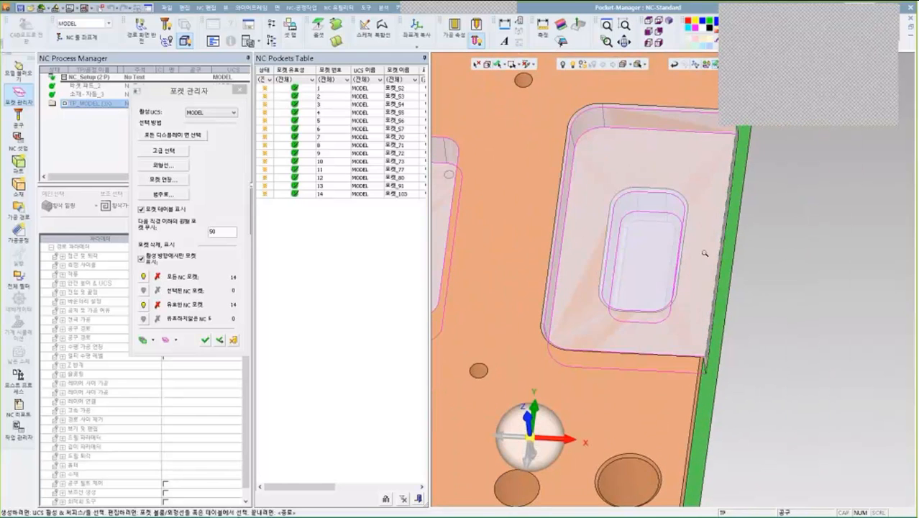
pyautogui.keyDown('ctrl'); pyautogui.moveTo(705, 253); pyautogui.dragTo(703, 239, button='right'); pyautogui.keyUp('ctrl')
pyautogui.click(527, 417)
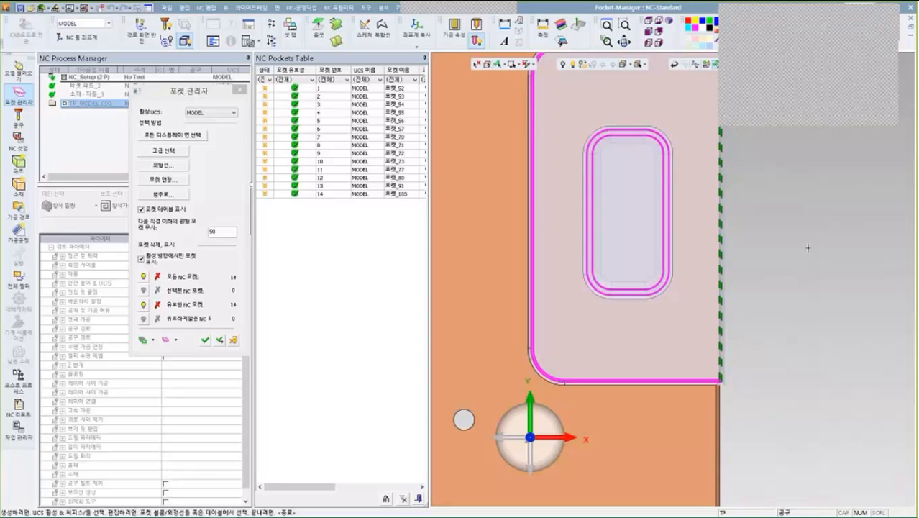
# - Delete all NC pockets and regenerate from all displayed faces with only the area around the small rounded pocket in view
pyautogui.click(158, 277)
pyautogui.click(431, 289)
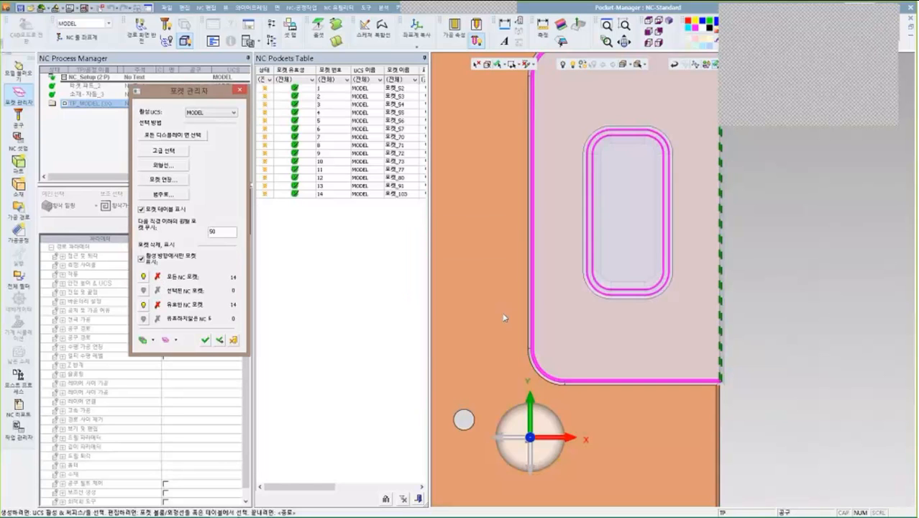
pyautogui.moveTo(556, 267); pyautogui.dragTo(565, 212, button='middle')
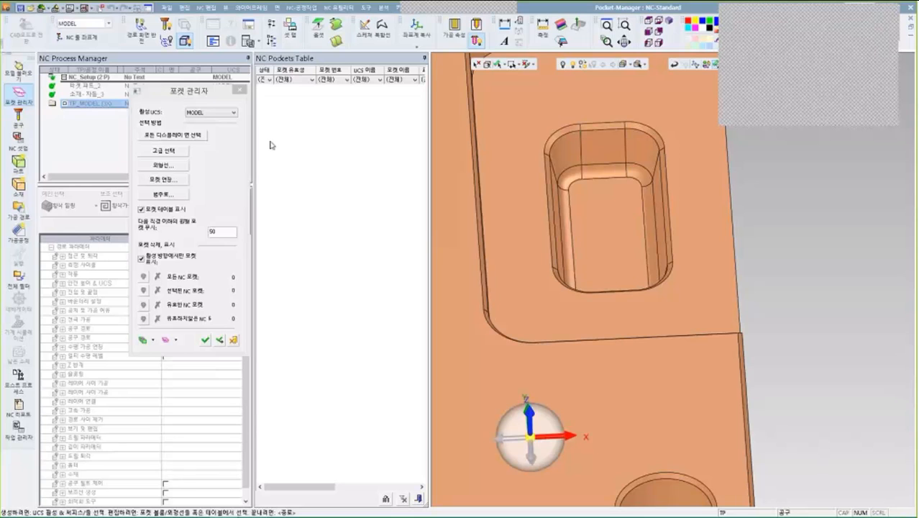
pyautogui.click(174, 135)
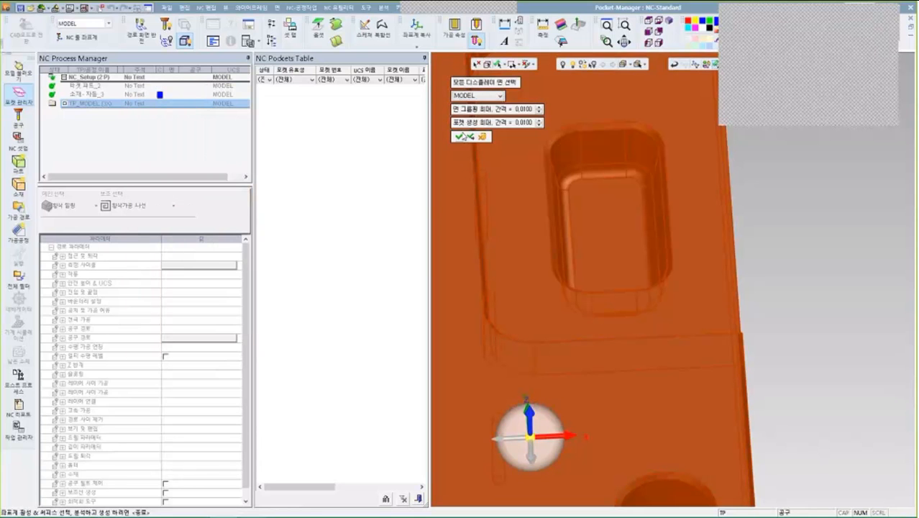
pyautogui.click(458, 135)
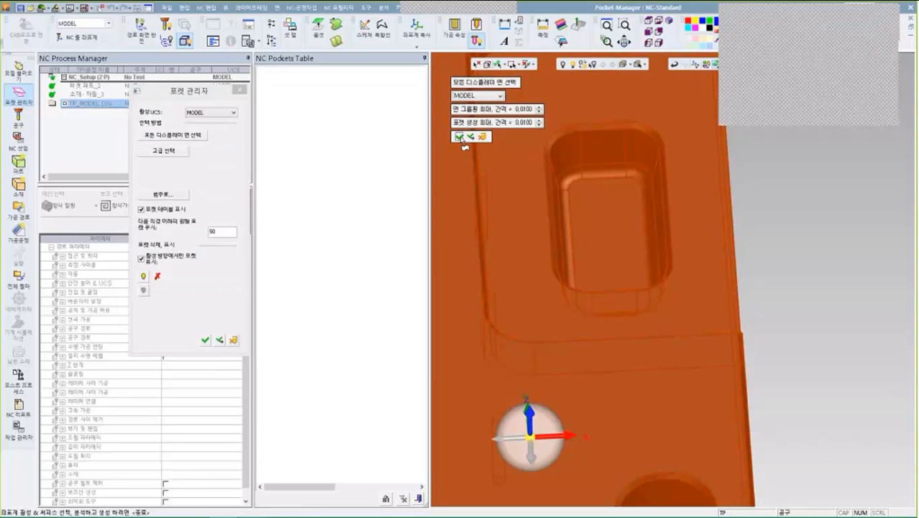
# - Generate pockets from all displayed faces with the whole plate in view, using 0.0100 gaps in UCS MODEL, and finish the pocket manager
pyautogui.scroll(-2, 711, 354)
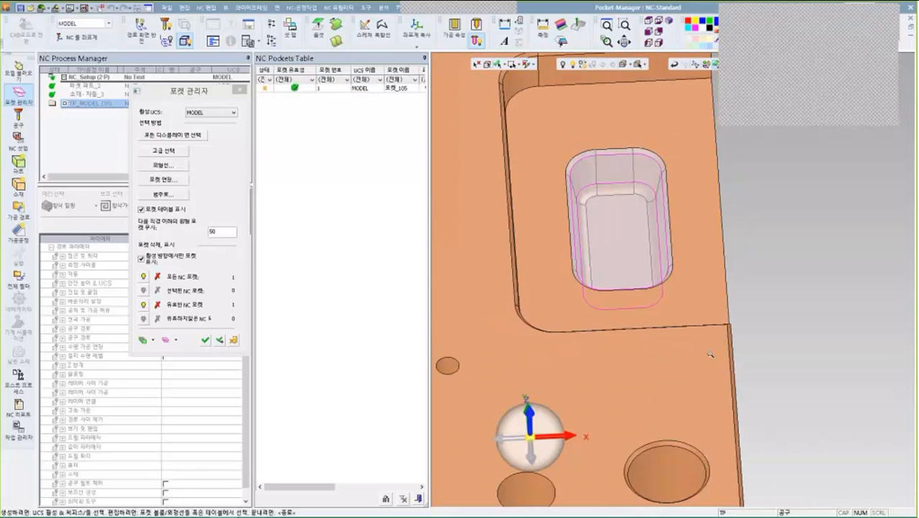
pyautogui.scroll(-6, 711, 354)
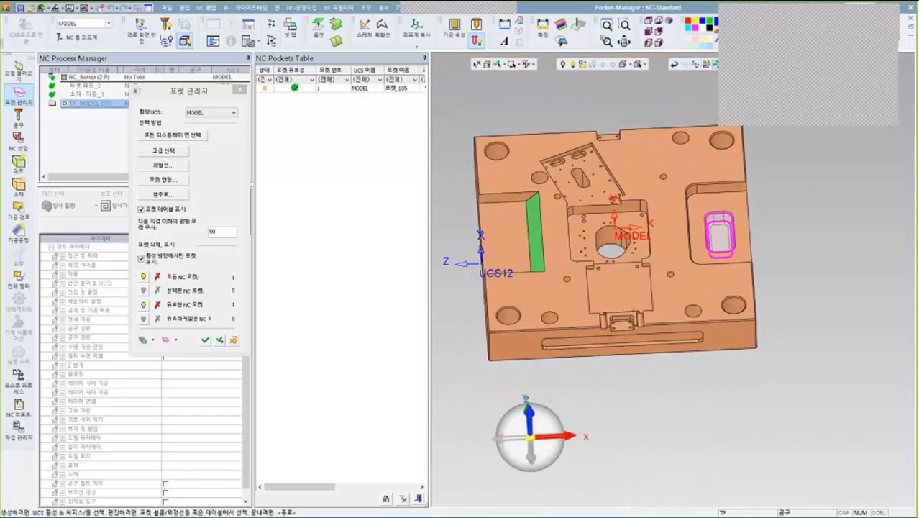
pyautogui.click(194, 135)
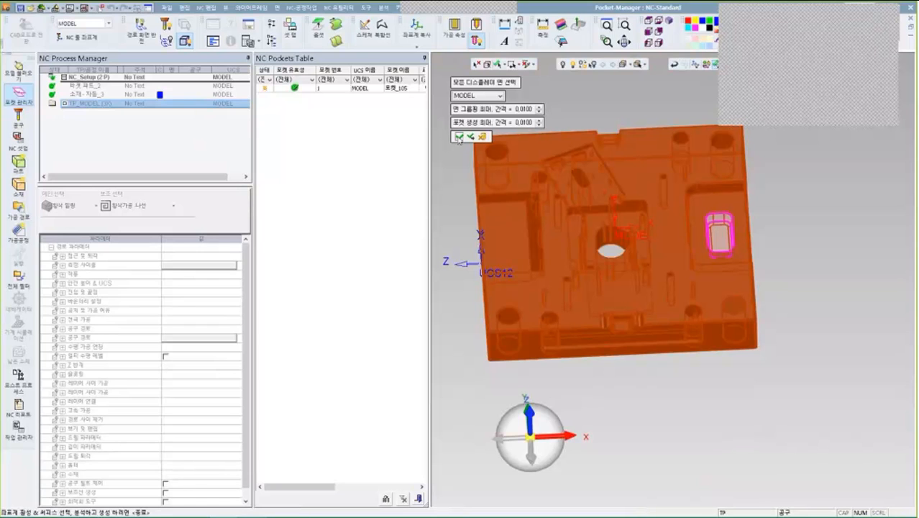
pyautogui.click(458, 137)
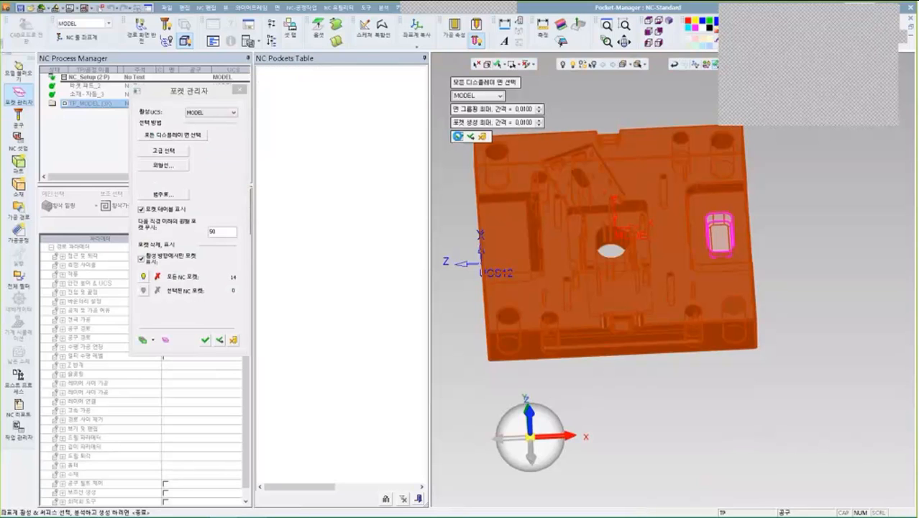
pyautogui.click(458, 136)
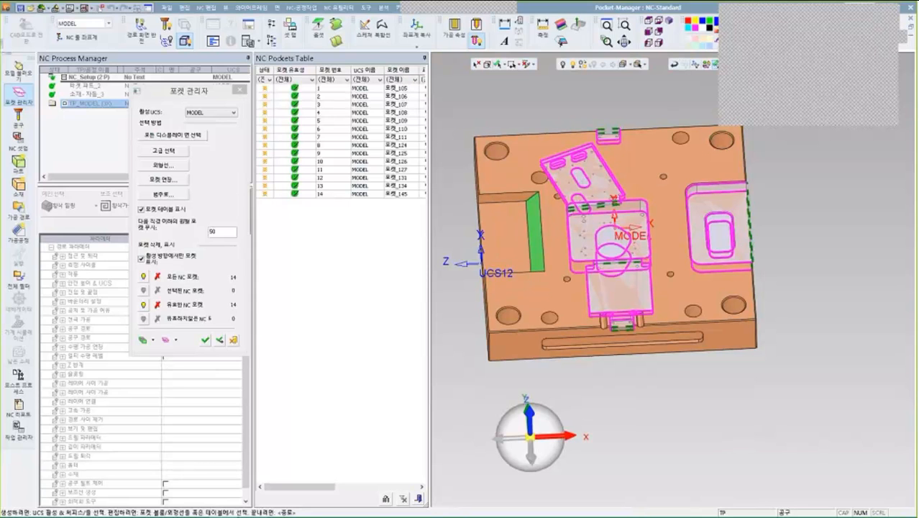
pyautogui.click(206, 340)
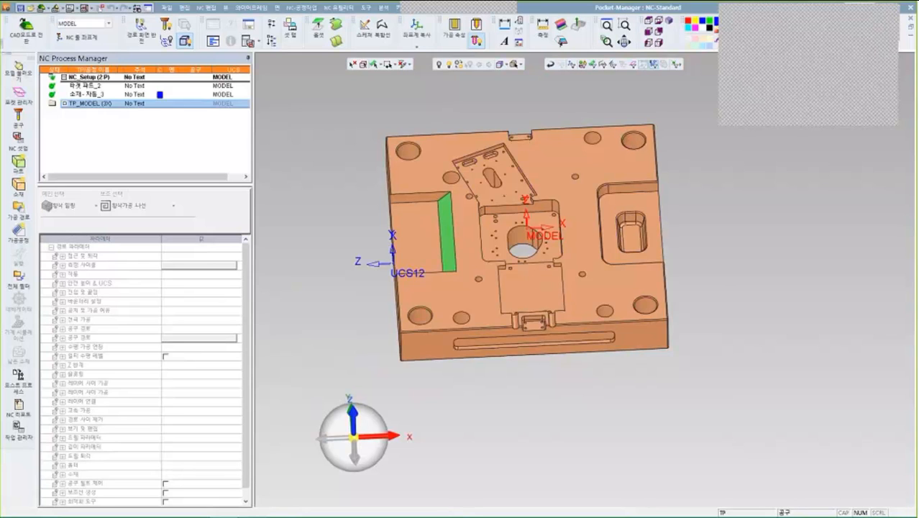
# - Create a machining procedure of the 2.5-axis type with the stock-spiral pocket strategy
pyautogui.click(20, 236)
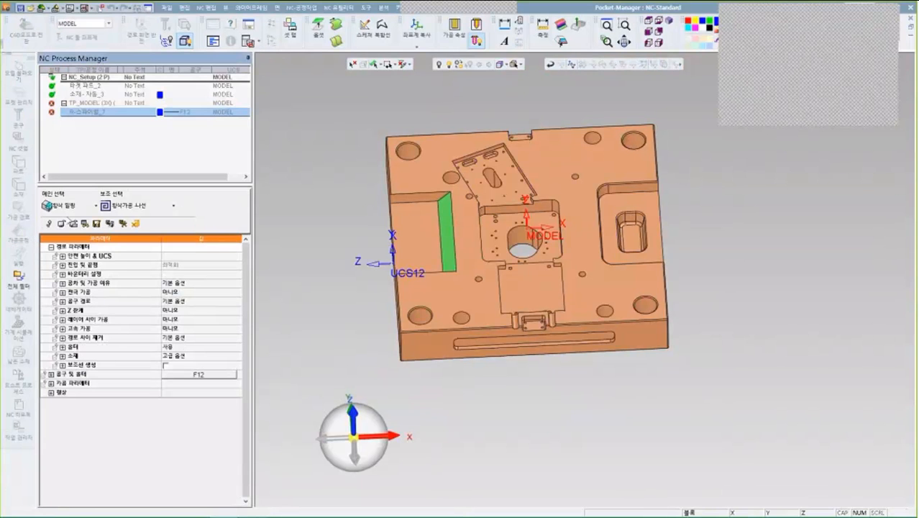
pyautogui.click(75, 206)
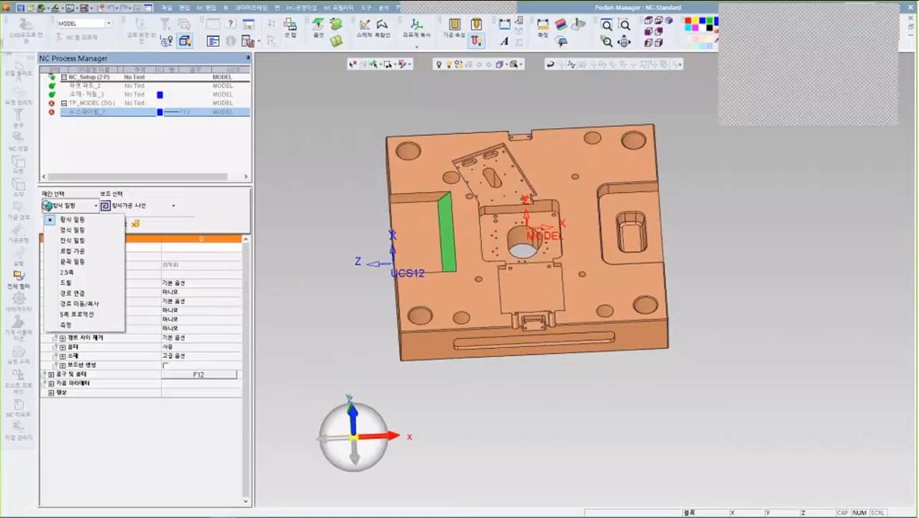
pyautogui.click(68, 271)
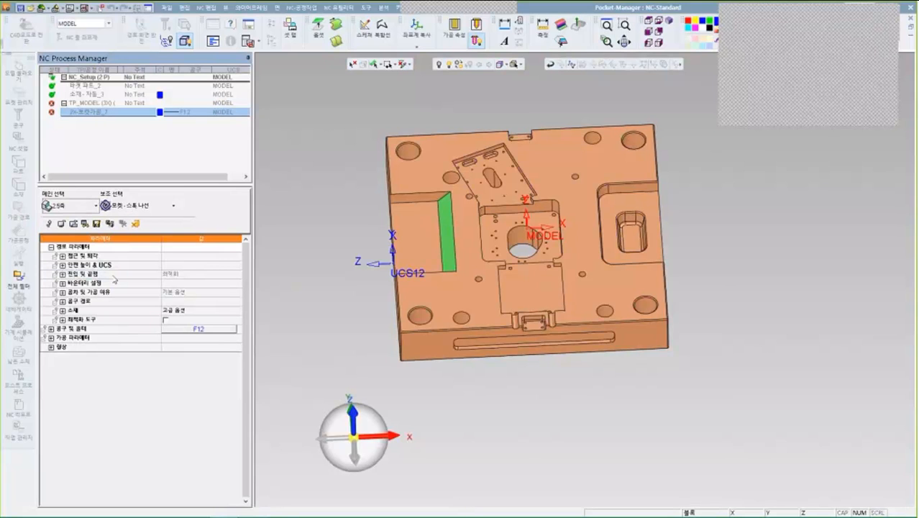
# - Assign the upper outline of the large open NC pocket at the plate's edge as the procedure's part contour
pyautogui.click(51, 346)
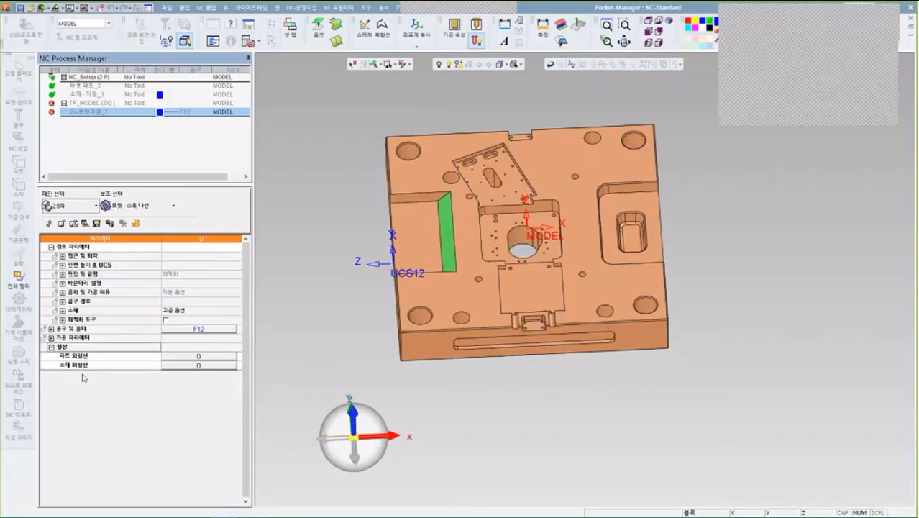
pyautogui.click(199, 359)
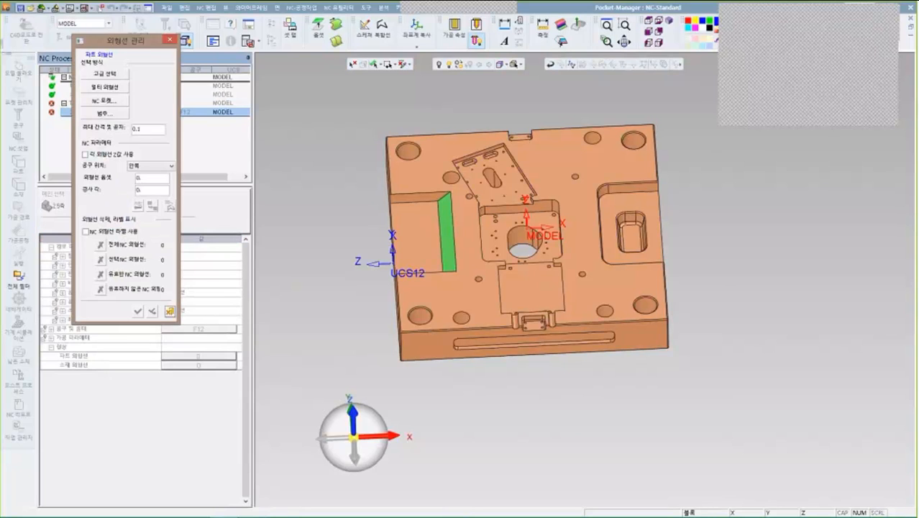
pyautogui.moveTo(139, 36); pyautogui.dragTo(353, 124)
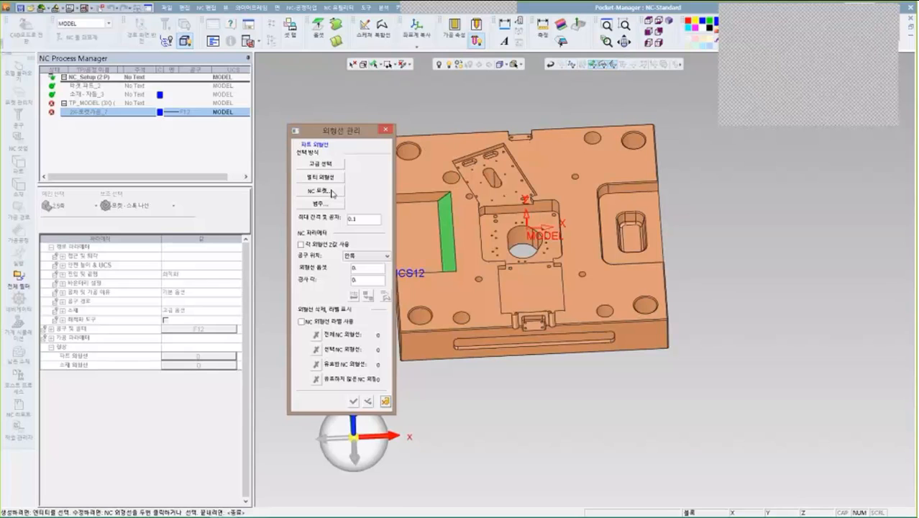
pyautogui.click(331, 191)
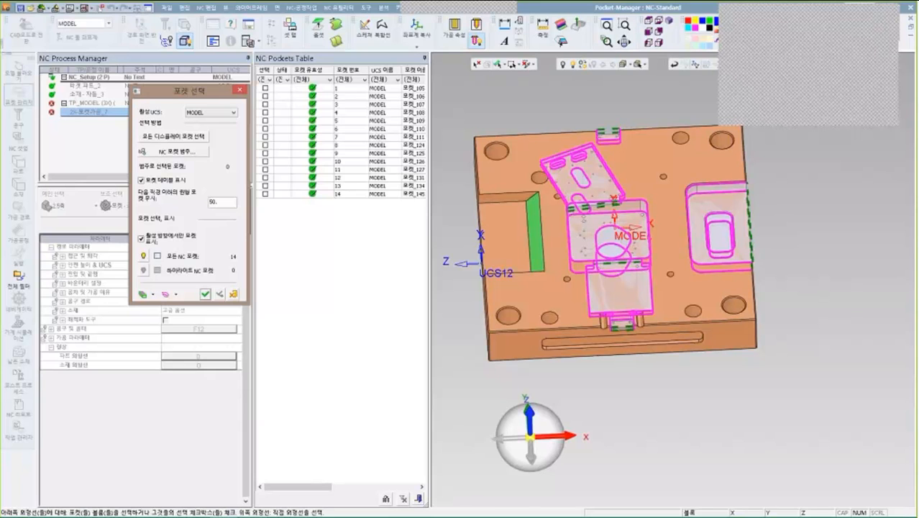
pyautogui.keyDown('ctrl'); pyautogui.moveTo(607, 409); pyautogui.dragTo(618, 244, button='right'); pyautogui.keyUp('ctrl')
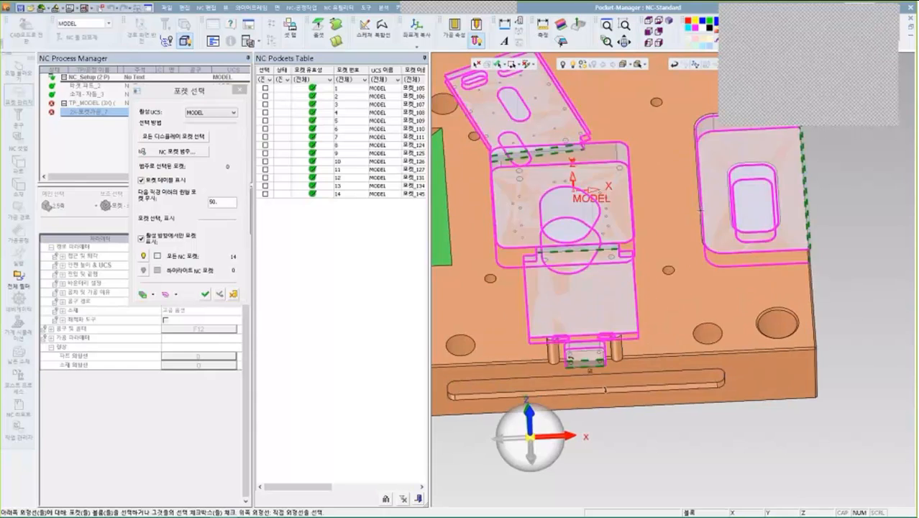
pyautogui.keyDown('ctrl'); pyautogui.moveTo(705, 210); pyautogui.dragTo(566, 296, button='middle'); pyautogui.keyUp('ctrl')
pyautogui.keyDown('ctrl'); pyautogui.moveTo(574, 275); pyautogui.dragTo(584, 213, button='right'); pyautogui.keyUp('ctrl')
pyautogui.click(595, 189)
pyautogui.click(684, 290)
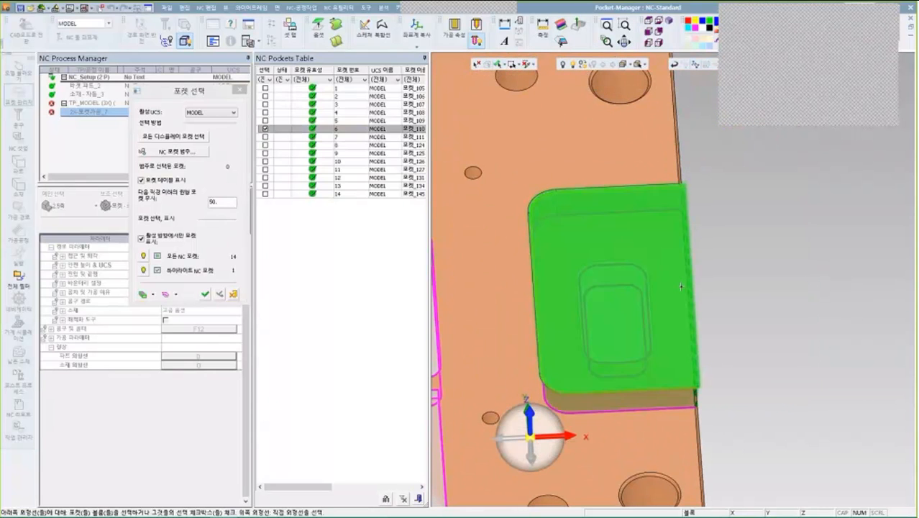
pyautogui.click(205, 295)
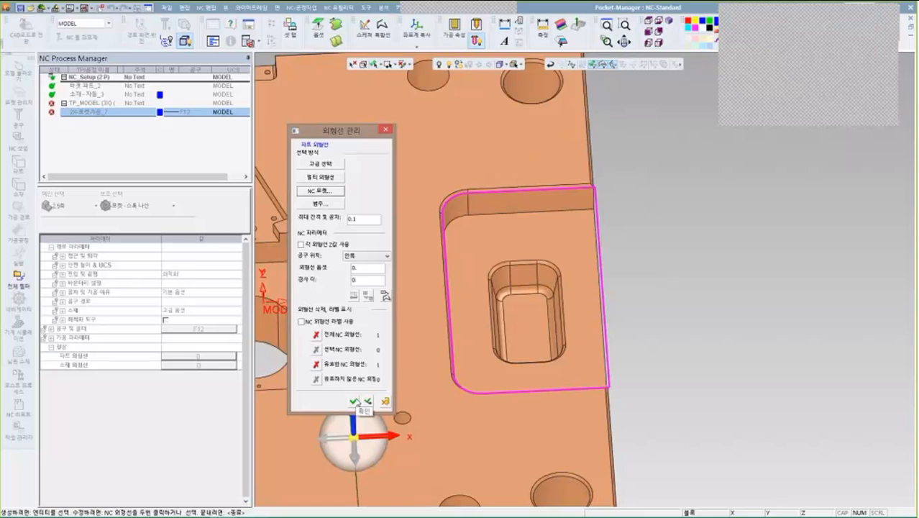
pyautogui.click(354, 401)
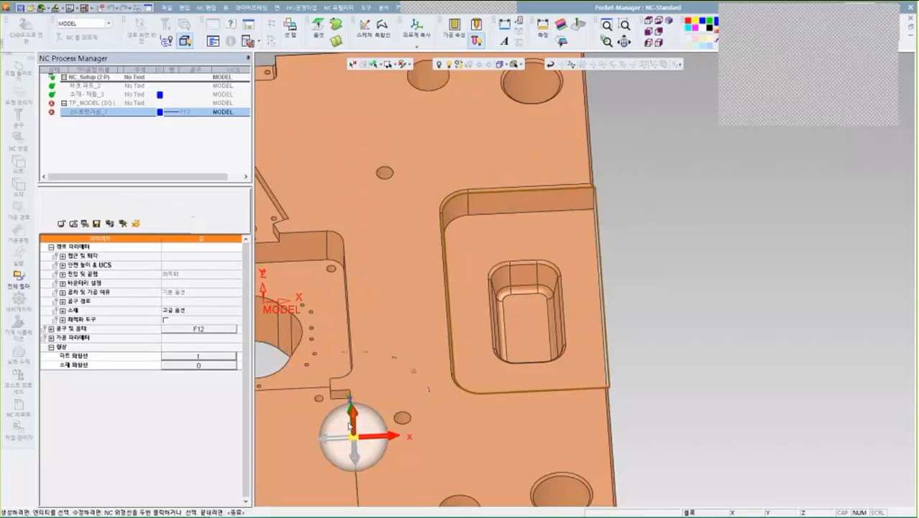
# - Save the pocket procedure and calculate its toolpath immediately
pyautogui.rightClick(407, 142)
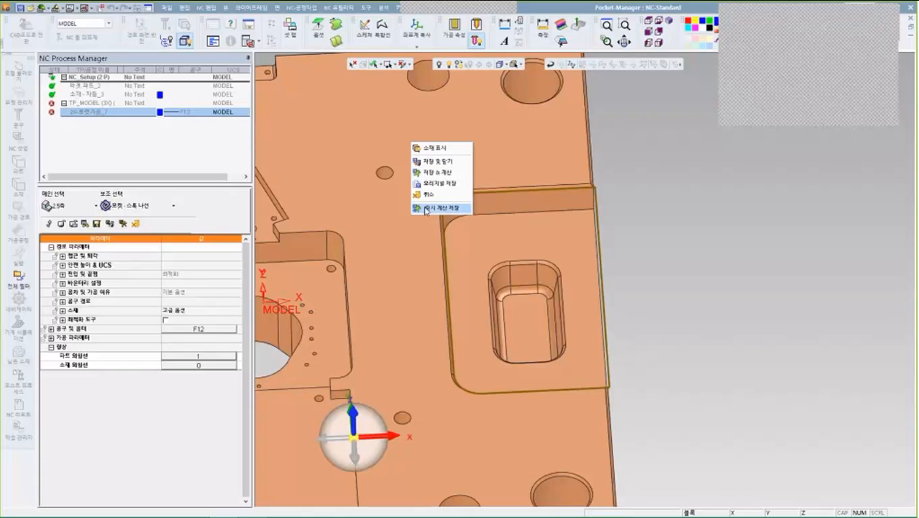
pyautogui.click(440, 207)
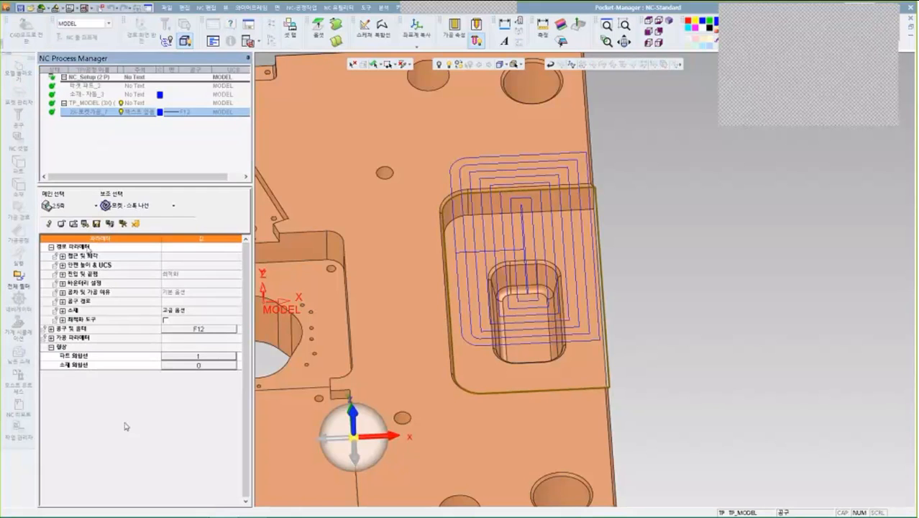
# - Change the procedure's part contour to the lower outline of the same open NC pocket
pyautogui.click(199, 355)
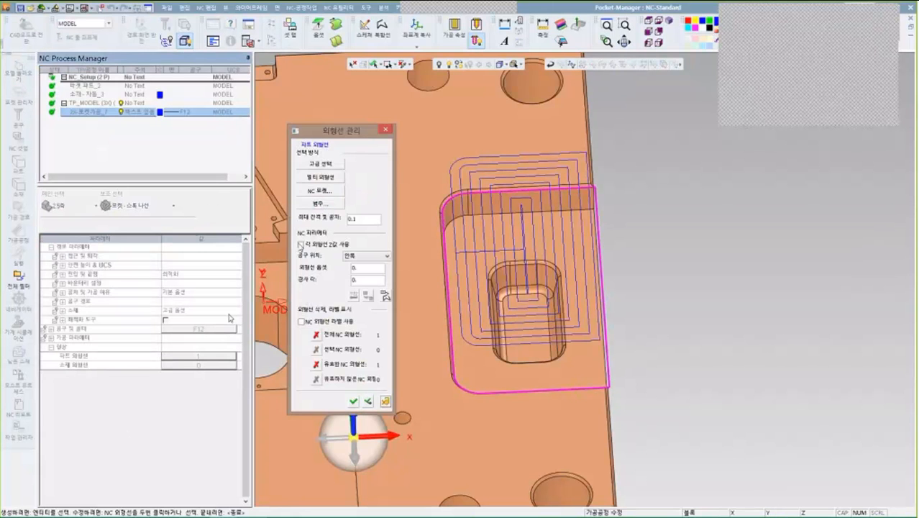
pyautogui.click(322, 196)
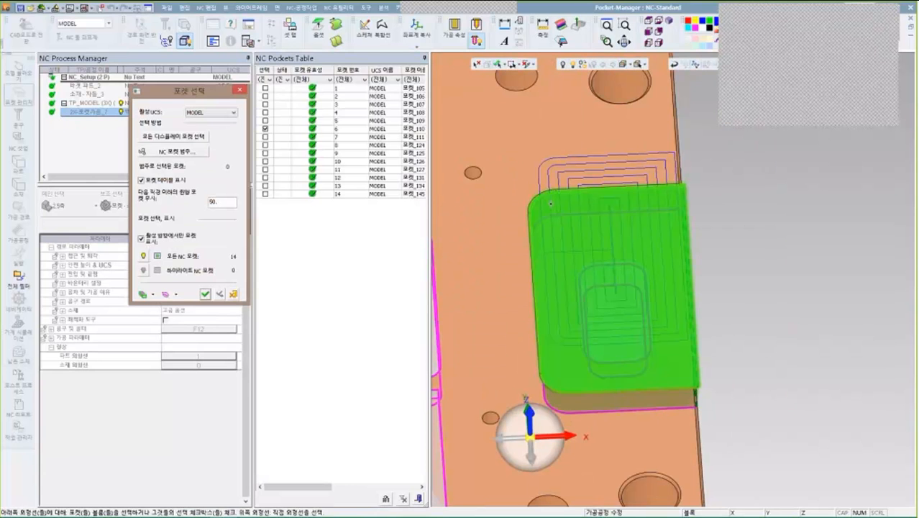
pyautogui.click(564, 190)
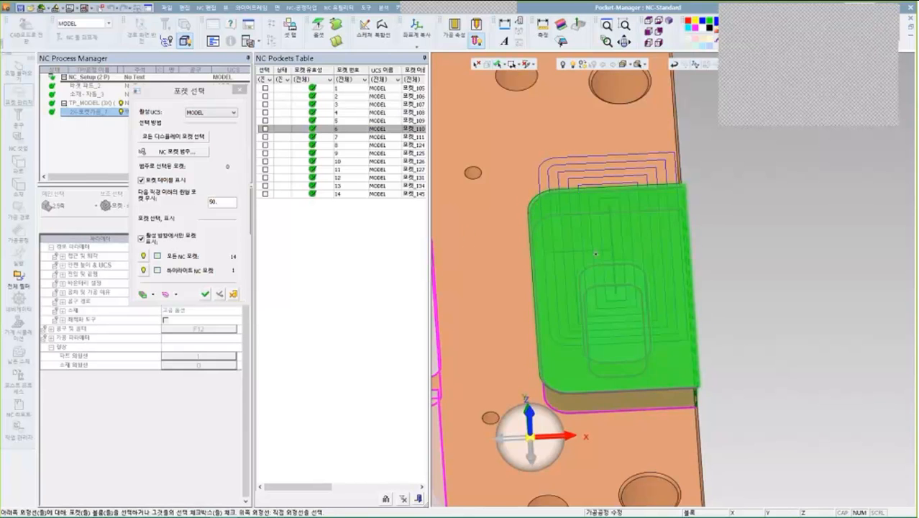
pyautogui.click(205, 293)
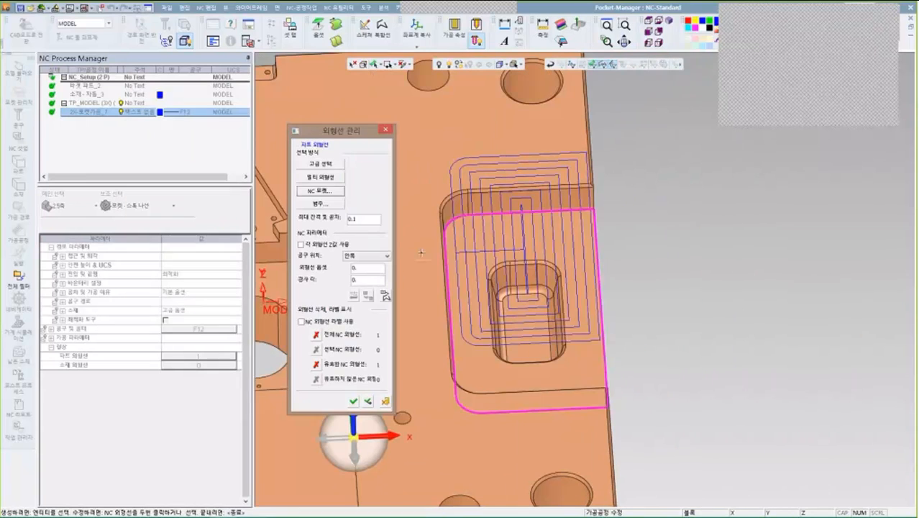
# - Enable individual Z values for the selected lower pocket contour
pyautogui.click(488, 201)
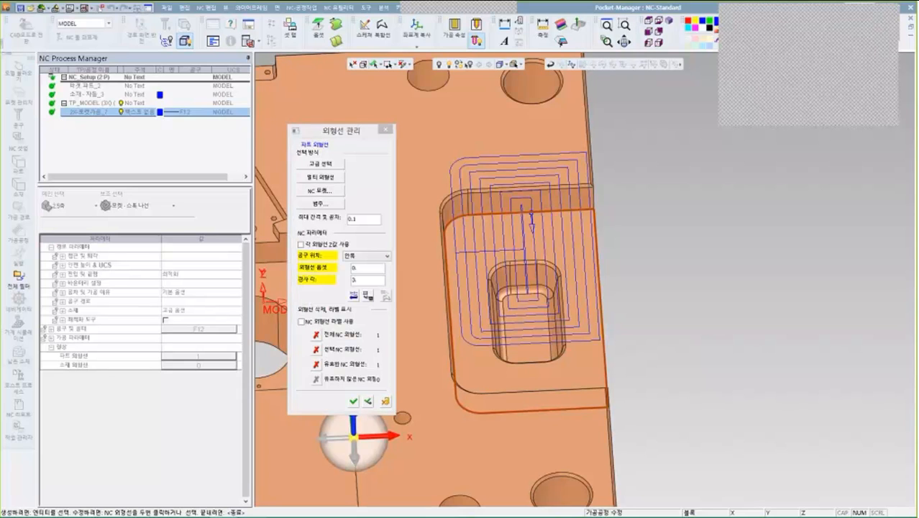
pyautogui.click(300, 243)
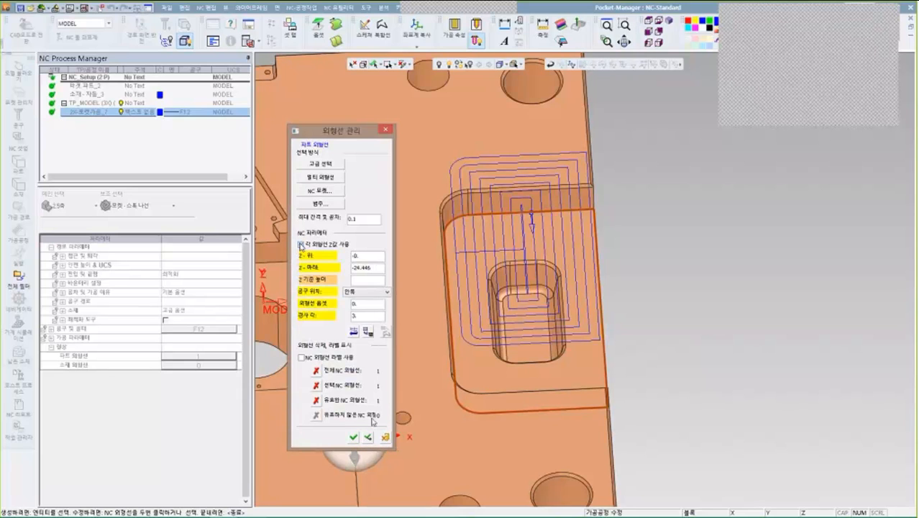
# - Confirm the lower pocket contour with its own Z values, and save and immediately calculate the pocket procedure
pyautogui.click(353, 437)
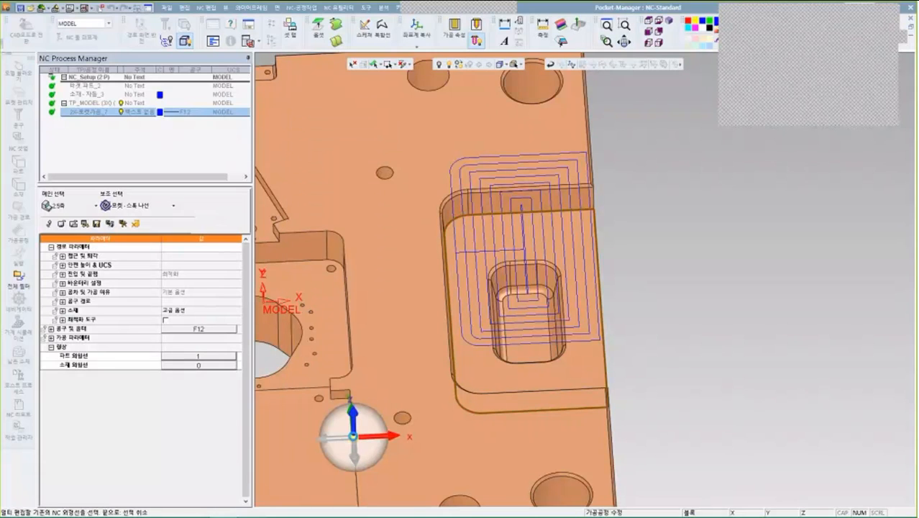
pyautogui.rightClick(349, 180)
pyautogui.click(379, 248)
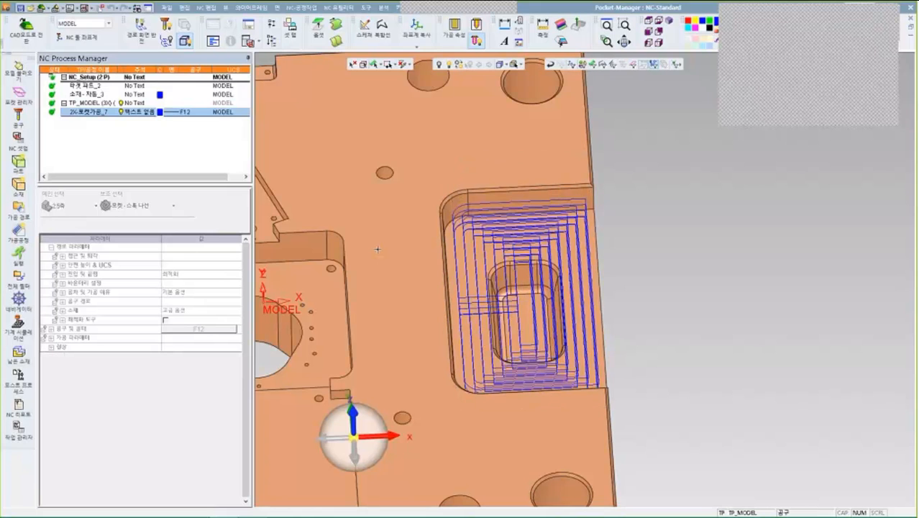
# - Hide the large open pocket's toolpath and add another 2.5-axis stock-spiral pocket procedure
pyautogui.moveTo(424, 327); pyautogui.dragTo(509, 176, button='middle')
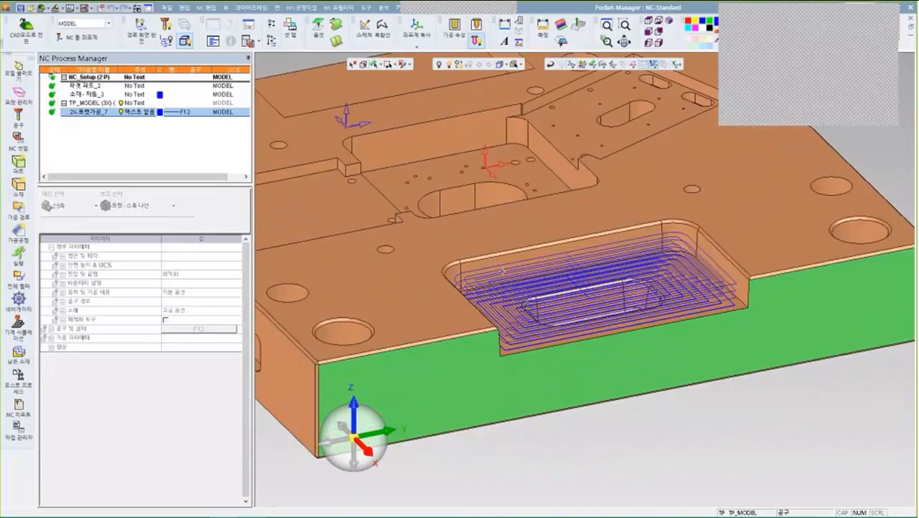
pyautogui.scroll(4, 510, 216)
pyautogui.moveTo(511, 266); pyautogui.dragTo(491, 219, button='middle')
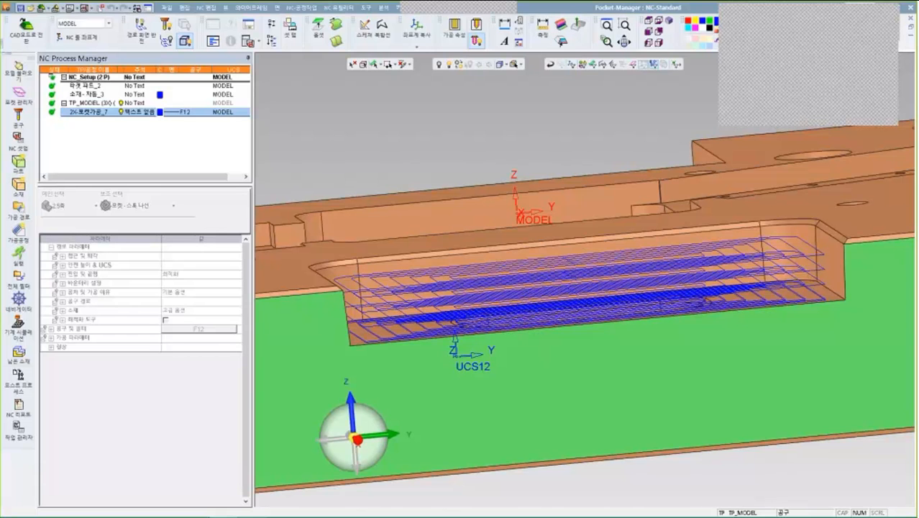
pyautogui.scroll(-4, 561, 305)
pyautogui.moveTo(560, 305); pyautogui.dragTo(558, 328, button='middle')
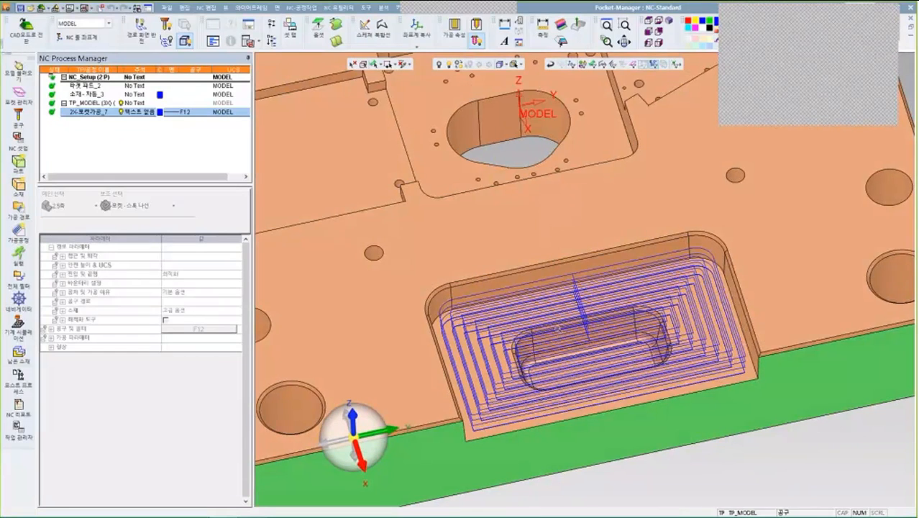
pyautogui.scroll(3, 558, 329)
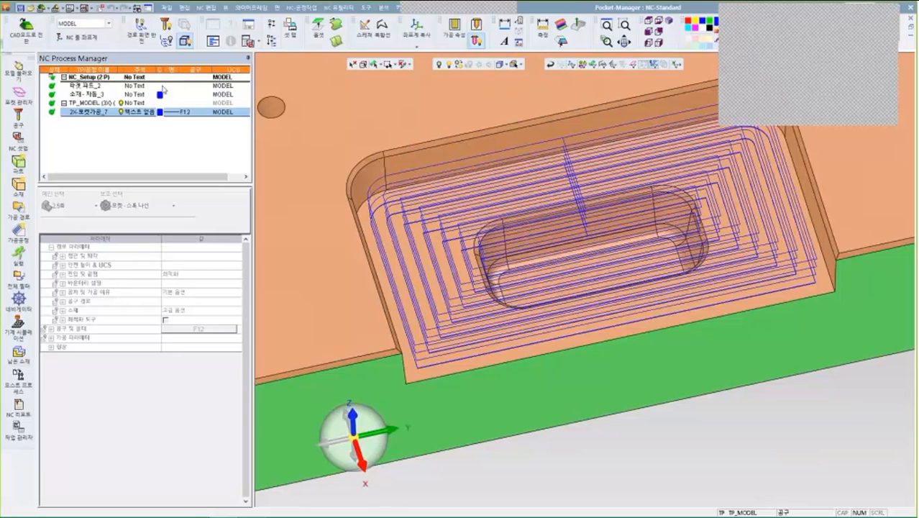
pyautogui.click(121, 113)
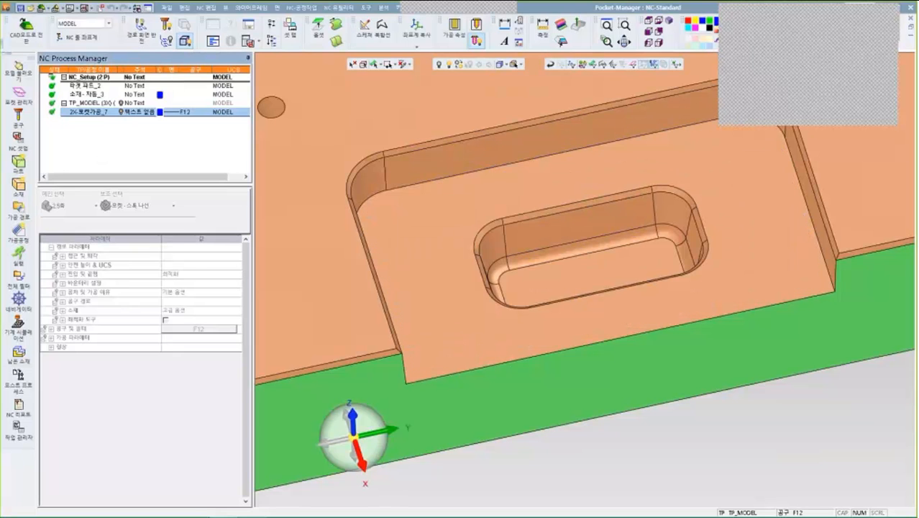
pyautogui.click(19, 231)
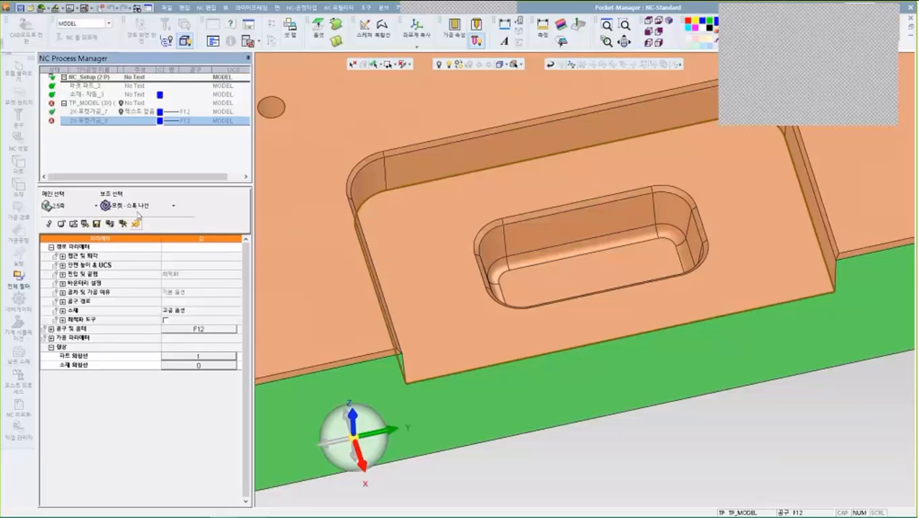
# - Replace the new procedure's part contour with the upper outline of the small inner NC pocket
pyautogui.click(195, 356)
pyautogui.click(315, 370)
pyautogui.click(328, 192)
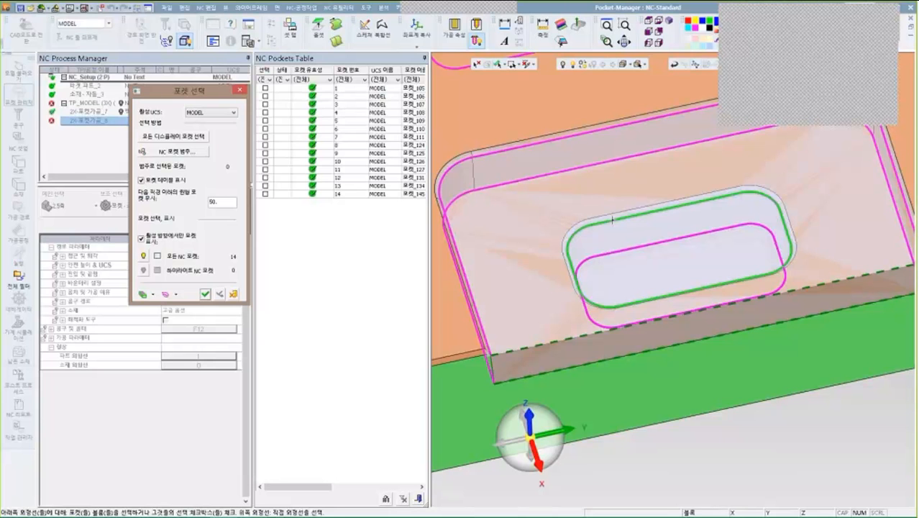
pyautogui.click(612, 220)
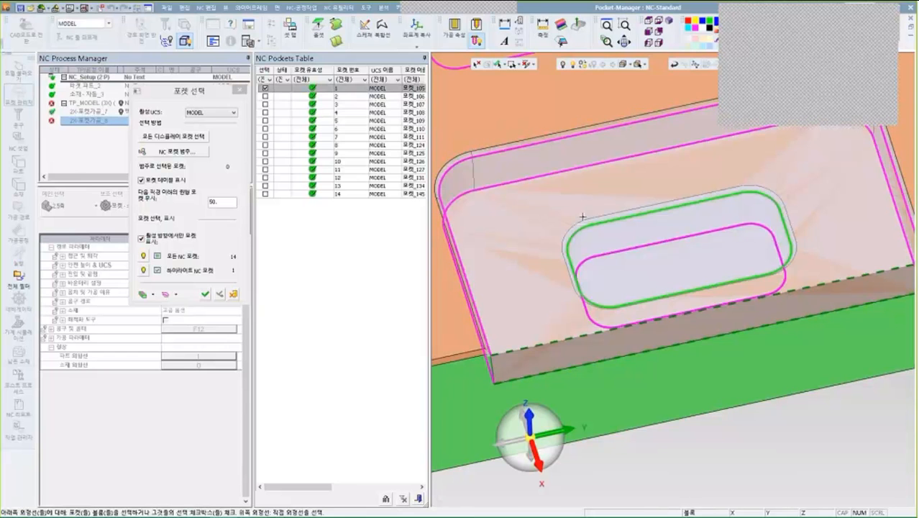
pyautogui.click(206, 294)
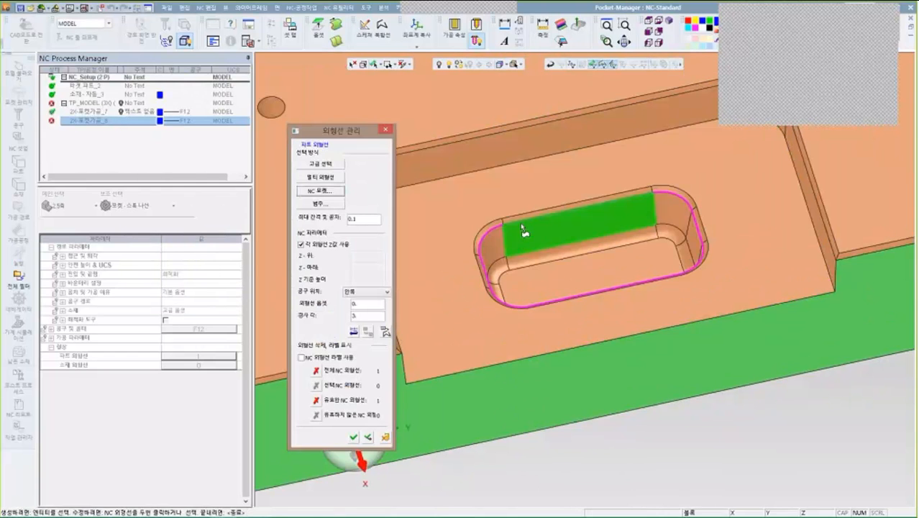
# - Check the inner pocket contour's Z values and draft angle, and save and immediately calculate the procedure
pyautogui.click(521, 221)
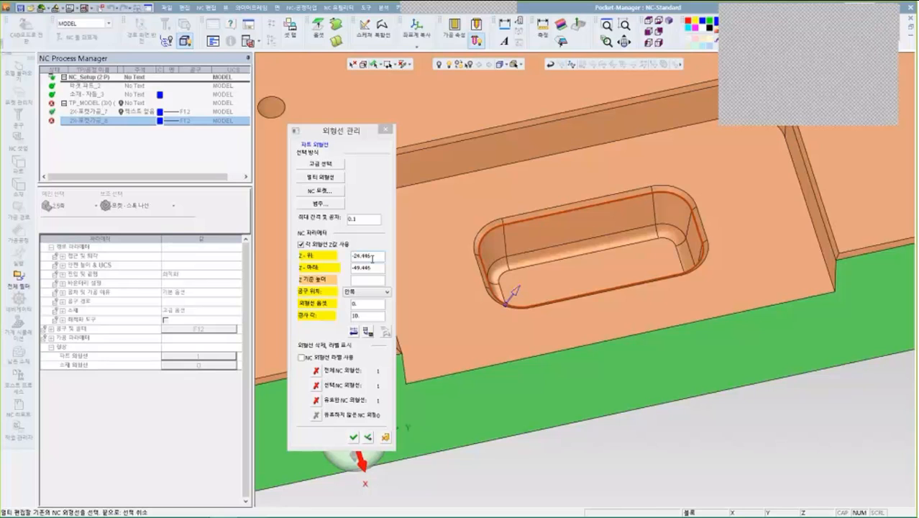
pyautogui.click(365, 314)
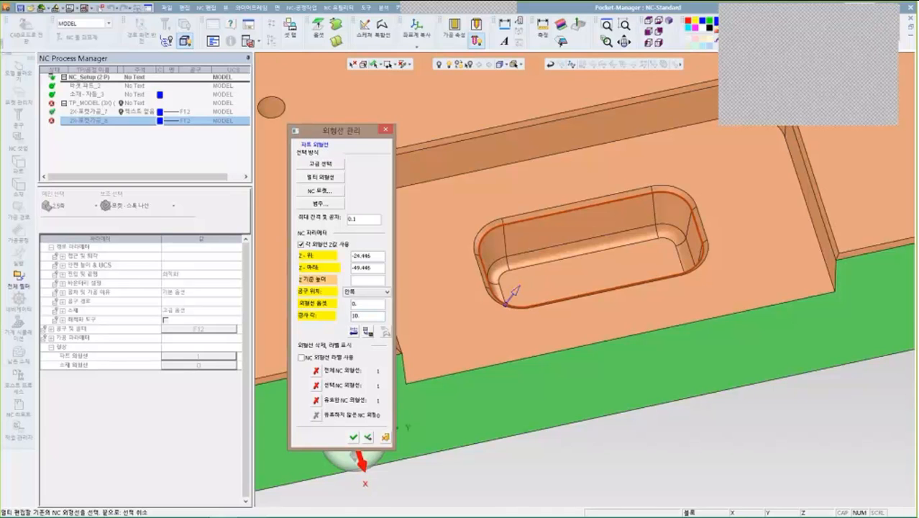
pyautogui.click(353, 437)
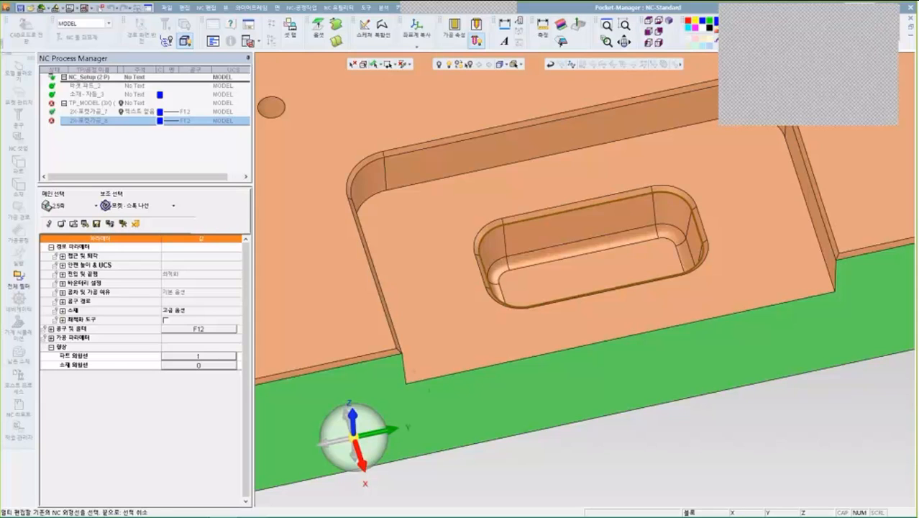
pyautogui.rightClick(356, 153)
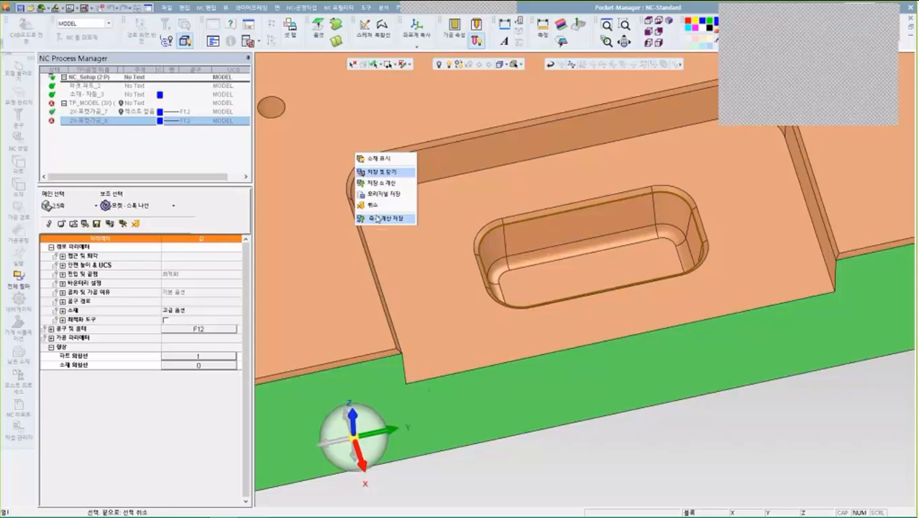
pyautogui.click(377, 218)
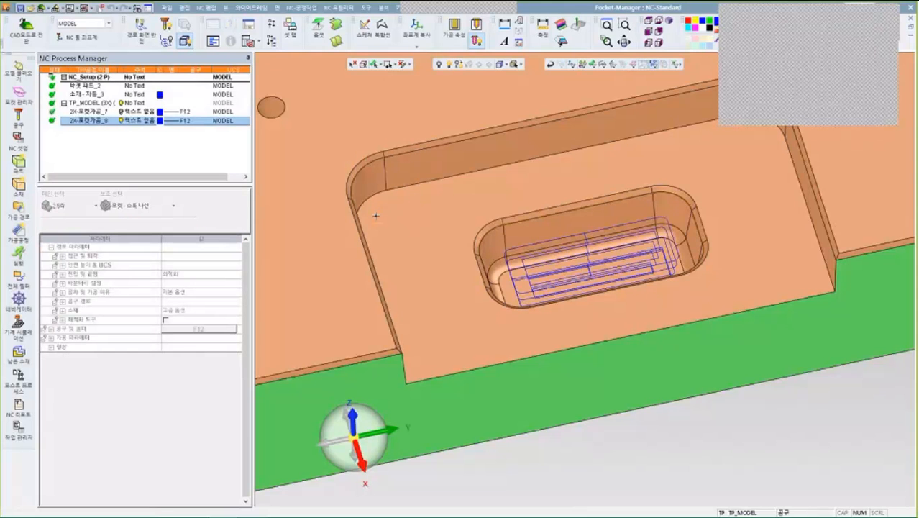
# - Show the model in wireframe along the X axis and set the inner pocket toolpath's line width to 4 pixels
pyautogui.moveTo(552, 288); pyautogui.dragTo(538, 255, button='middle')
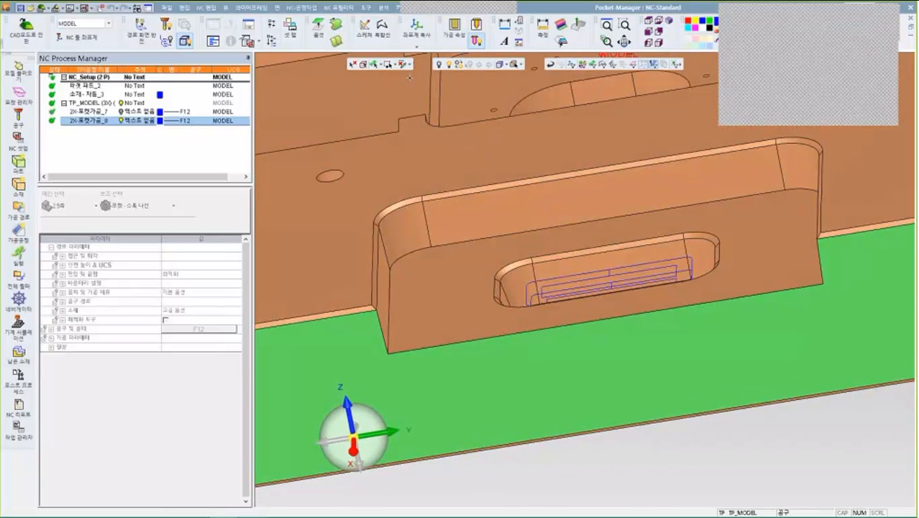
pyautogui.click(504, 64)
pyautogui.click(504, 108)
pyautogui.moveTo(496, 160); pyautogui.dragTo(496, 152, button='middle')
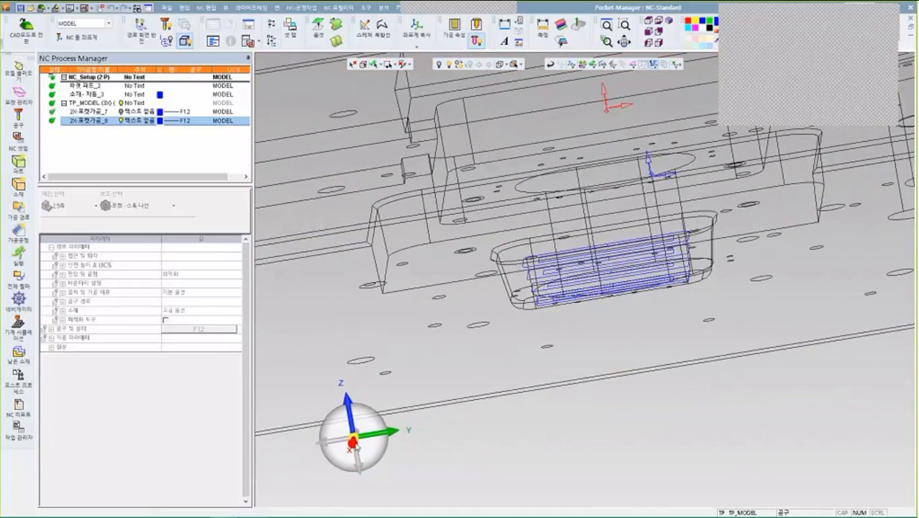
pyautogui.click(354, 444)
pyautogui.scroll(5, 550, 363)
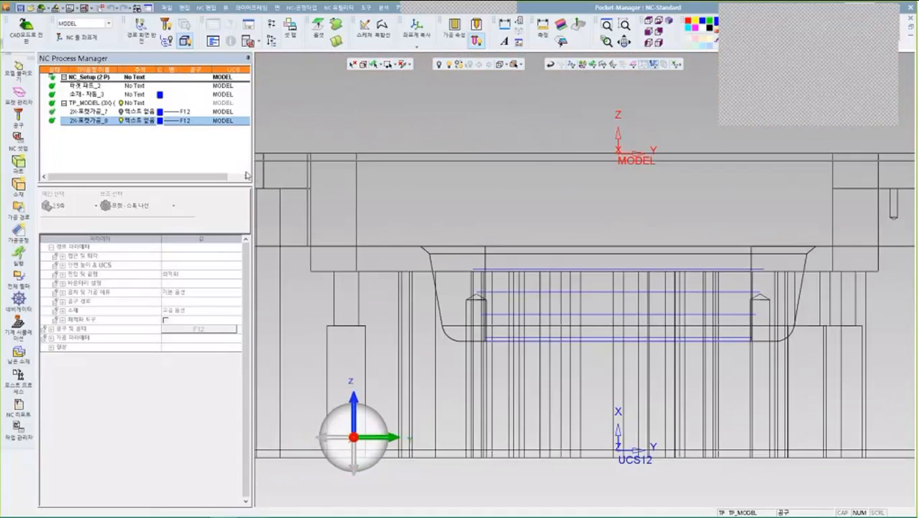
pyautogui.click(172, 121)
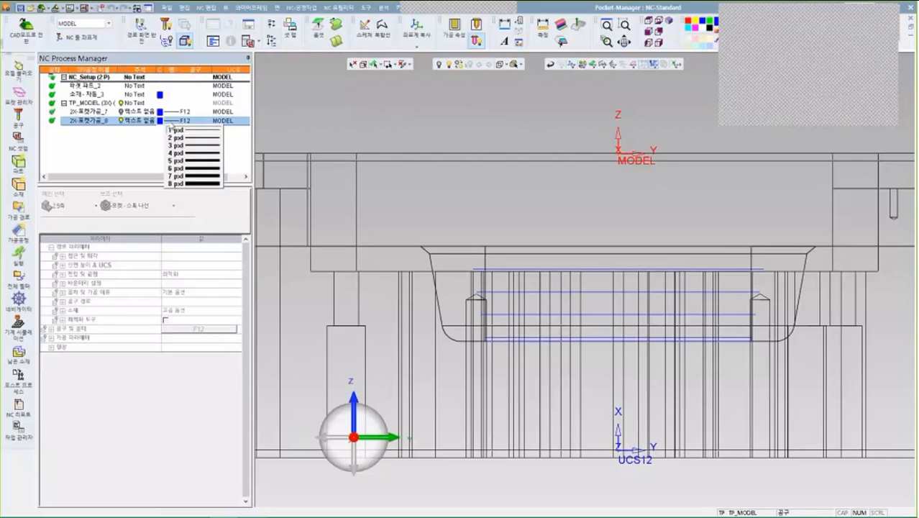
pyautogui.click(184, 152)
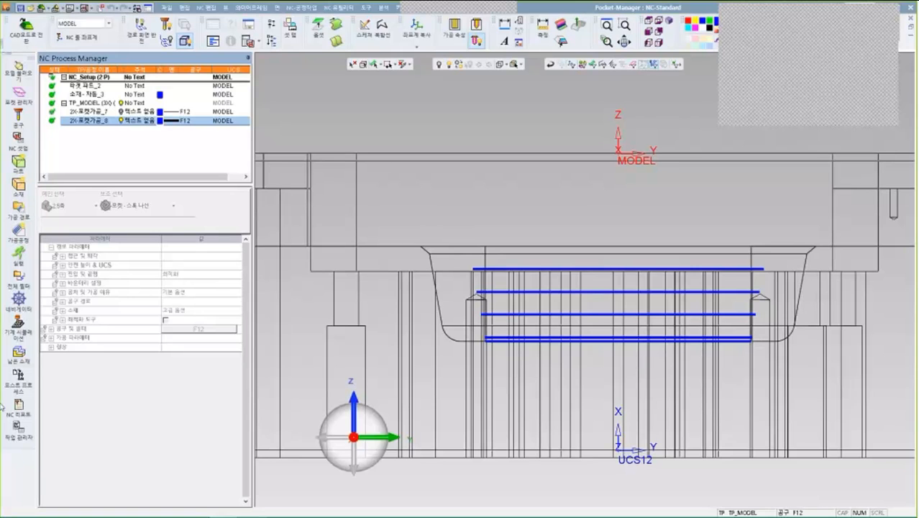
# - Hide the inner pocket's toolpath and restore the shaded display with an angled view of the whole plate
pyautogui.hotkey('ctrl', 'h')
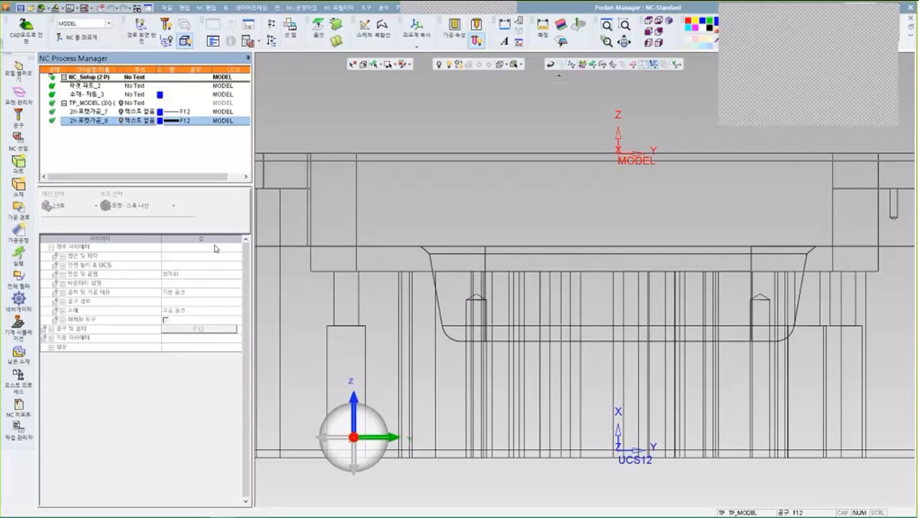
pyautogui.click(500, 65)
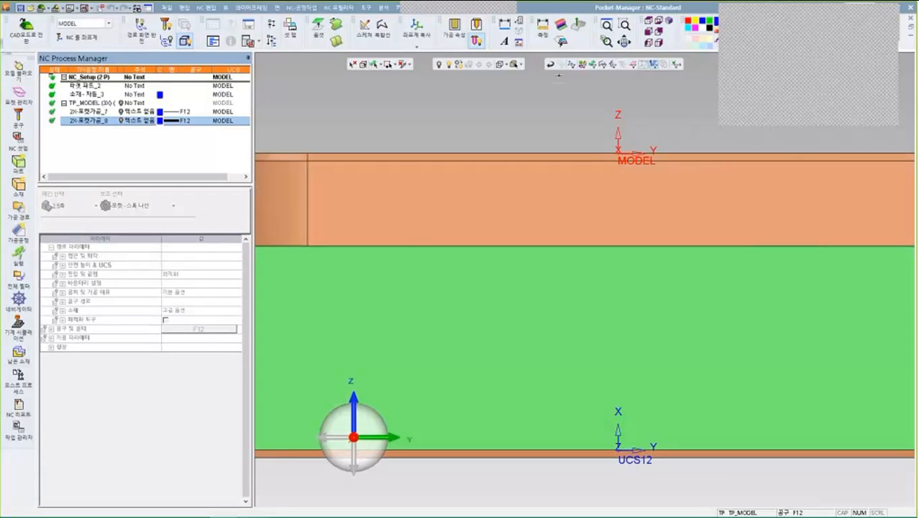
pyautogui.click(499, 65)
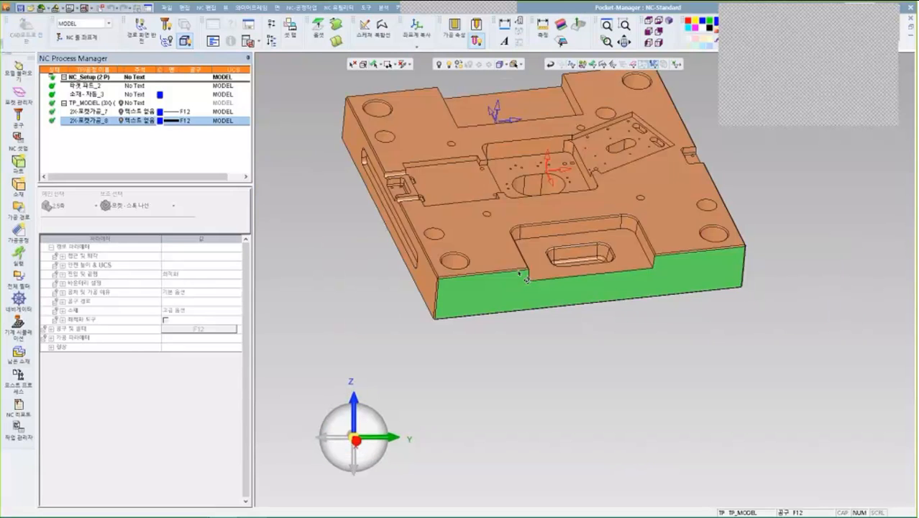
pyautogui.keyDown('ctrl'); pyautogui.moveTo(523, 277); pyautogui.dragTo(532, 288); pyautogui.keyUp('ctrl')
pyautogui.keyDown('ctrl'); pyautogui.moveTo(532, 288); pyautogui.dragTo(565, 244, button='right'); pyautogui.keyUp('ctrl')
pyautogui.keyDown('ctrl'); pyautogui.moveTo(564, 245); pyautogui.dragTo(586, 322, button='middle'); pyautogui.keyUp('ctrl')
pyautogui.keyDown('ctrl'); pyautogui.moveTo(587, 322); pyautogui.dragTo(590, 293, button='right'); pyautogui.keyUp('ctrl')
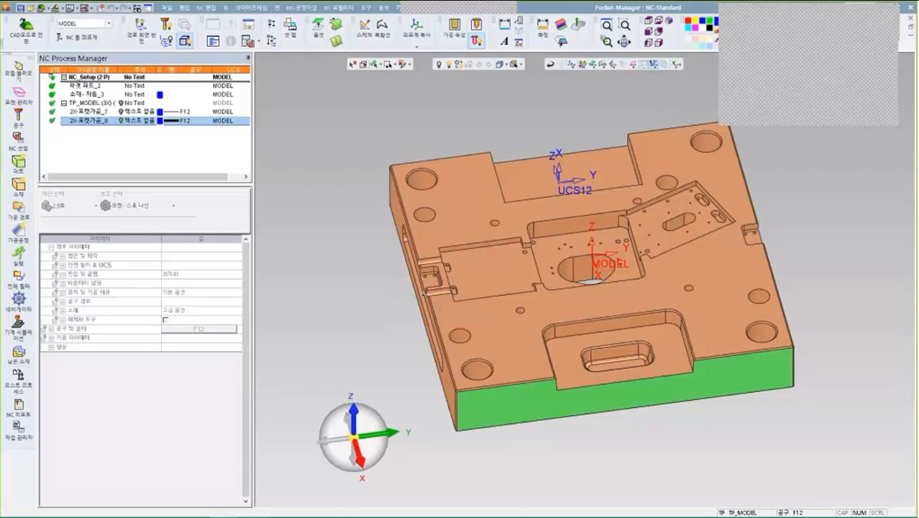
# - Add a new procedure and change its type to rough milling with the Volume Pocket strategy
pyautogui.doubleClick(99, 265)
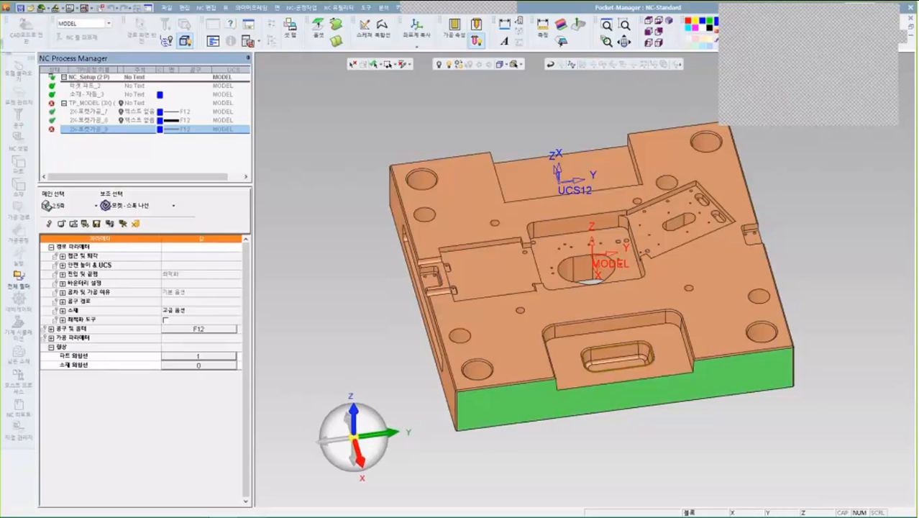
pyautogui.click(71, 209)
pyautogui.click(76, 229)
pyautogui.click(148, 209)
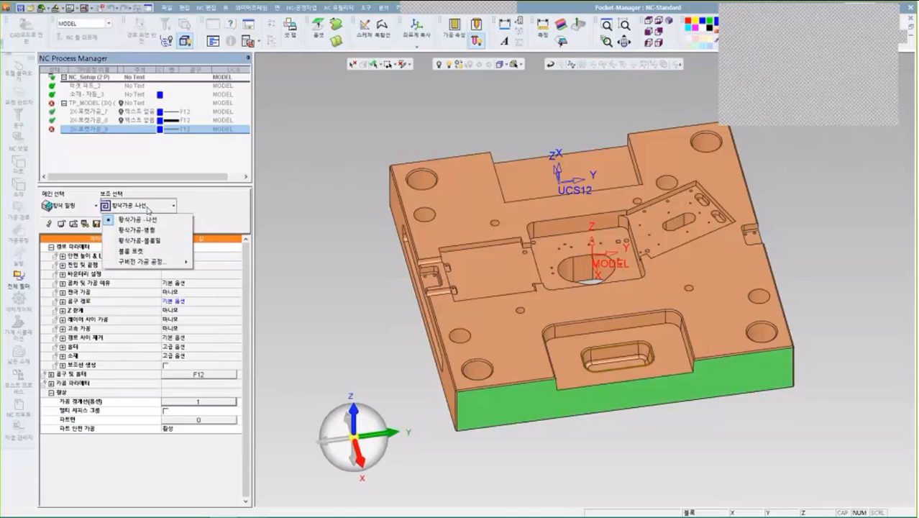
pyautogui.moveTo(140, 263)
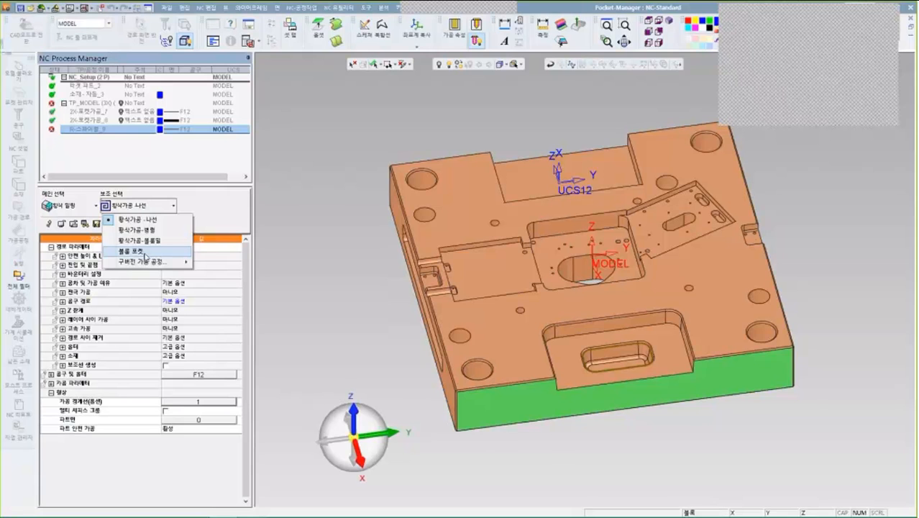
pyautogui.click(146, 257)
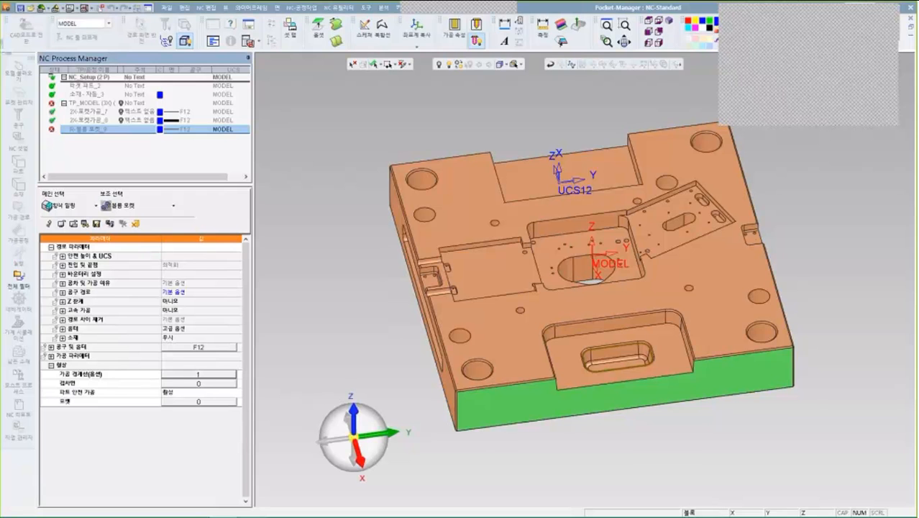
# - Clear the procedure's inherited boundary contour and assign the large open NC pocket at the plate's edge as its pocket
pyautogui.click(183, 372)
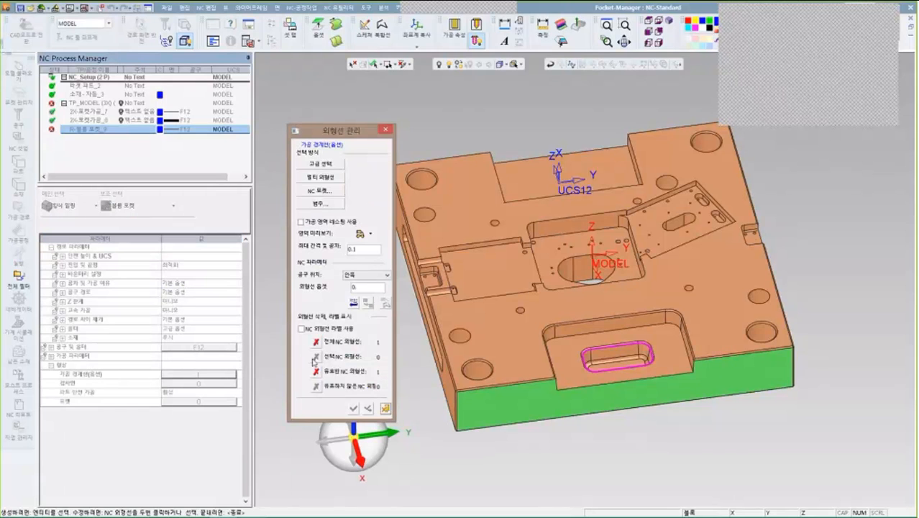
pyautogui.middleClick(471, 280)
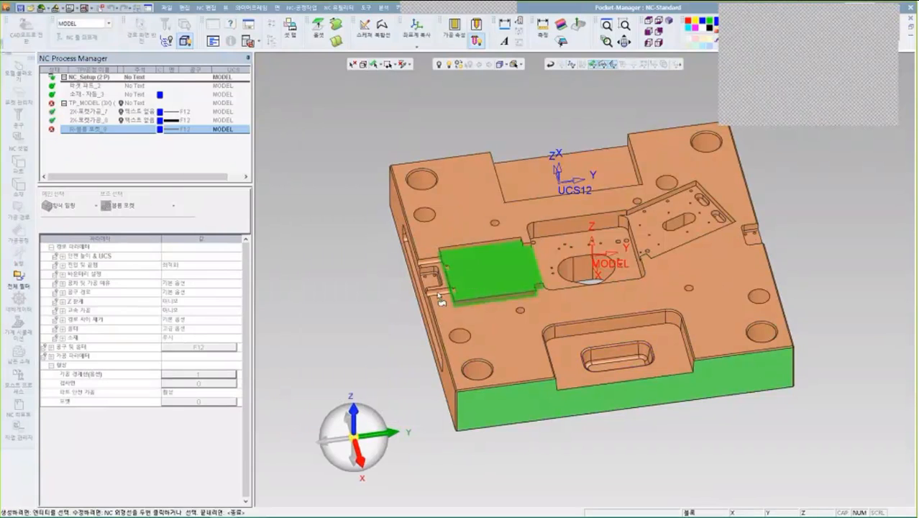
pyautogui.click(200, 403)
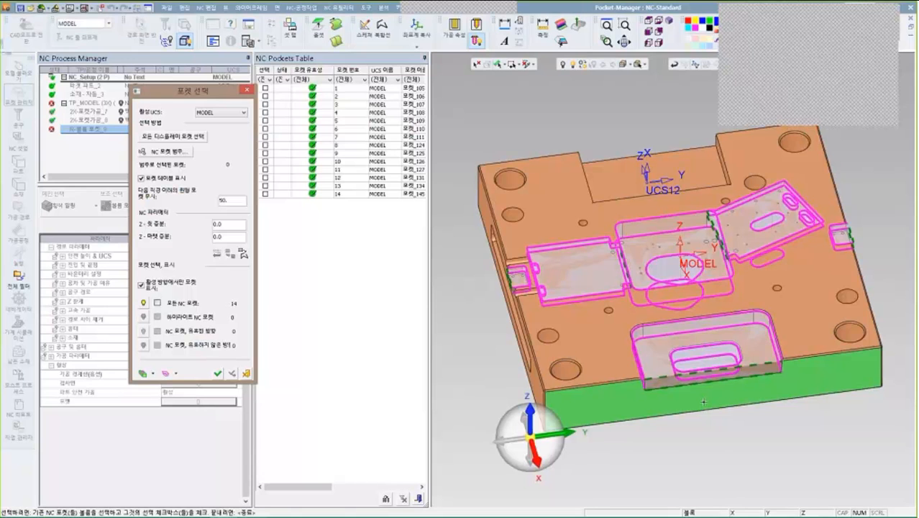
pyautogui.keyDown('ctrl'); pyautogui.moveTo(718, 410); pyautogui.dragTo(717, 411, button='right'); pyautogui.keyUp('ctrl')
pyautogui.scroll(6, 703, 334)
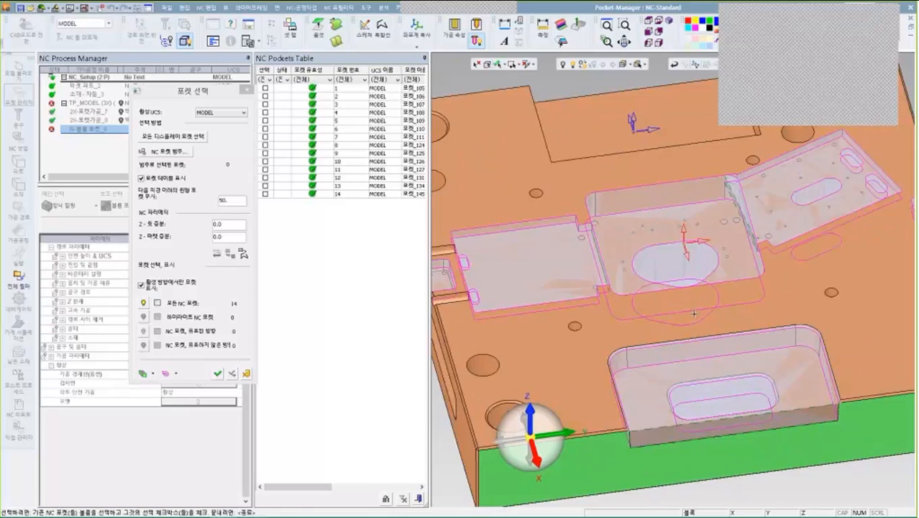
pyautogui.moveTo(688, 264); pyautogui.dragTo(744, 226, button='middle')
pyautogui.scroll(2, 709, 234)
pyautogui.moveTo(676, 233); pyautogui.dragTo(656, 311, button='middle')
pyautogui.click(542, 108)
pyautogui.keyDown('ctrl'); pyautogui.moveTo(574, 216); pyautogui.dragTo(391, 330, button='right'); pyautogui.keyUp('ctrl')
pyautogui.click(217, 373)
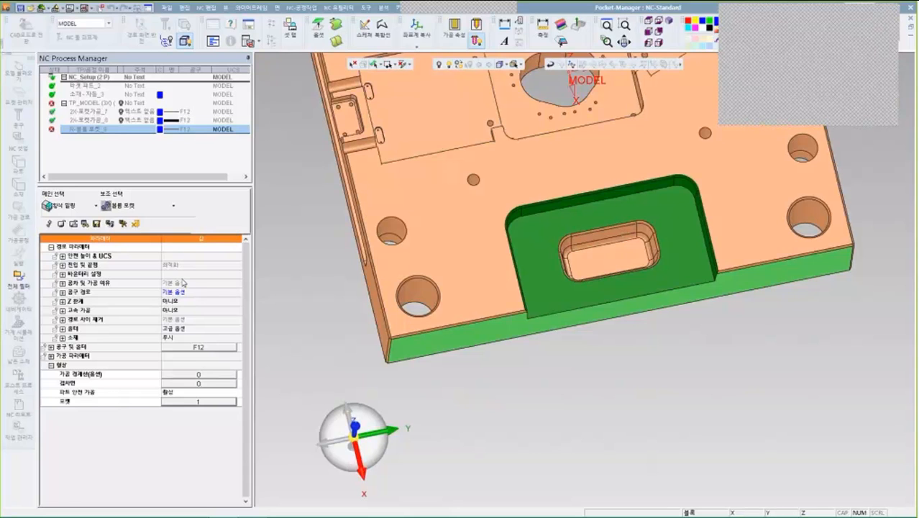
# - Save and calculate the volume pocket procedure and inspect its toolpath from above along the plate's open edge
pyautogui.rightClick(313, 235)
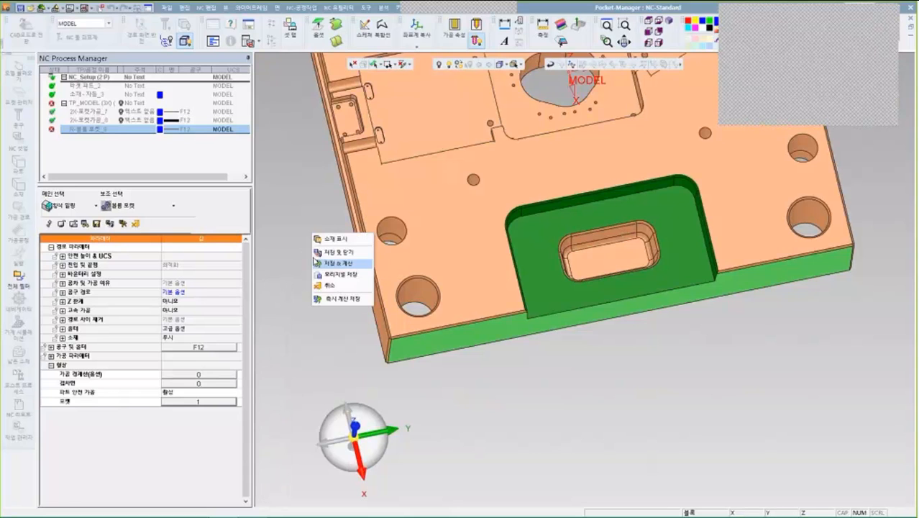
pyautogui.click(325, 297)
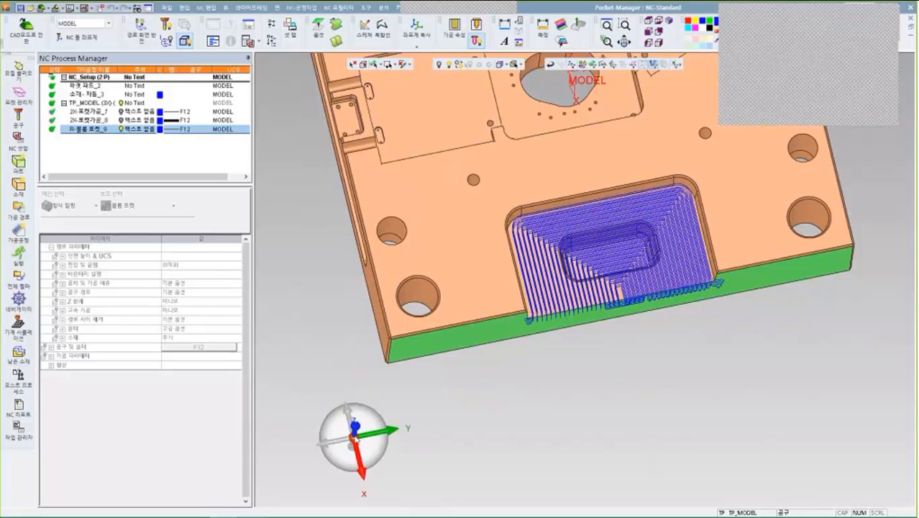
pyautogui.click(355, 439)
pyautogui.scroll(3, 624, 434)
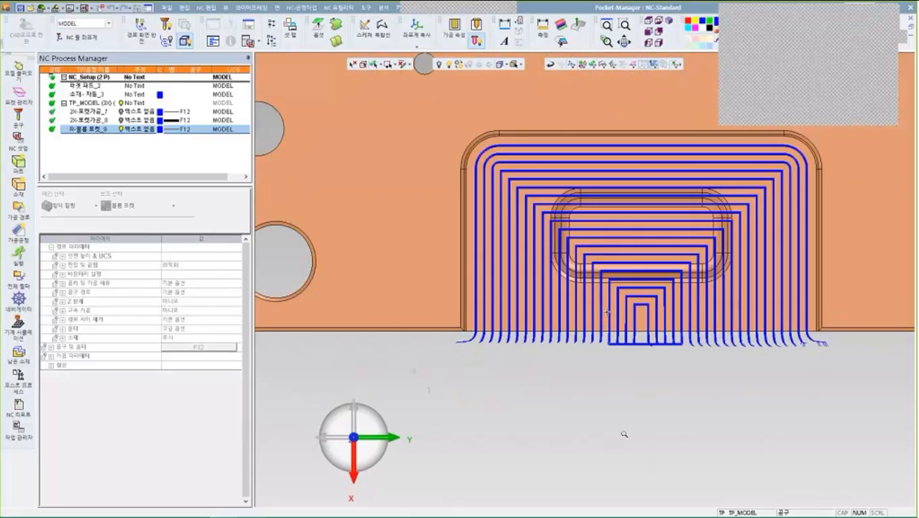
pyautogui.scroll(4, 625, 434)
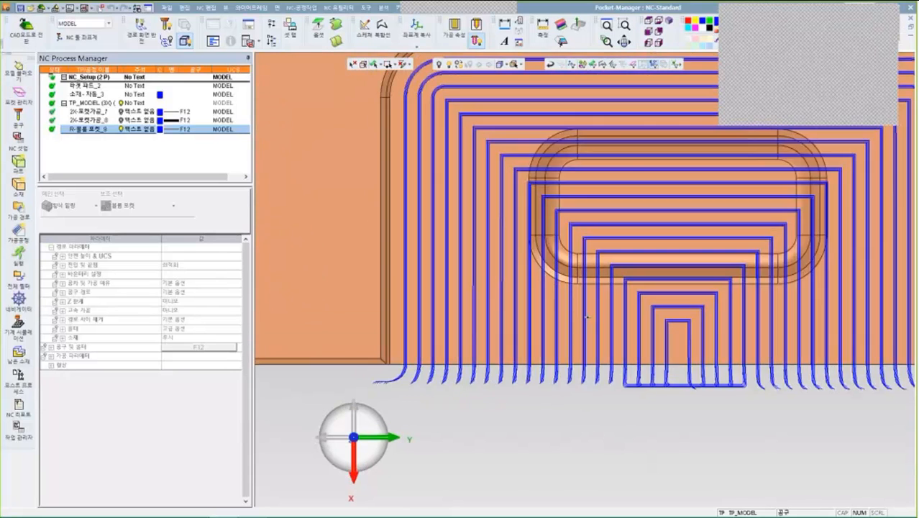
pyautogui.scroll(4, 568, 142)
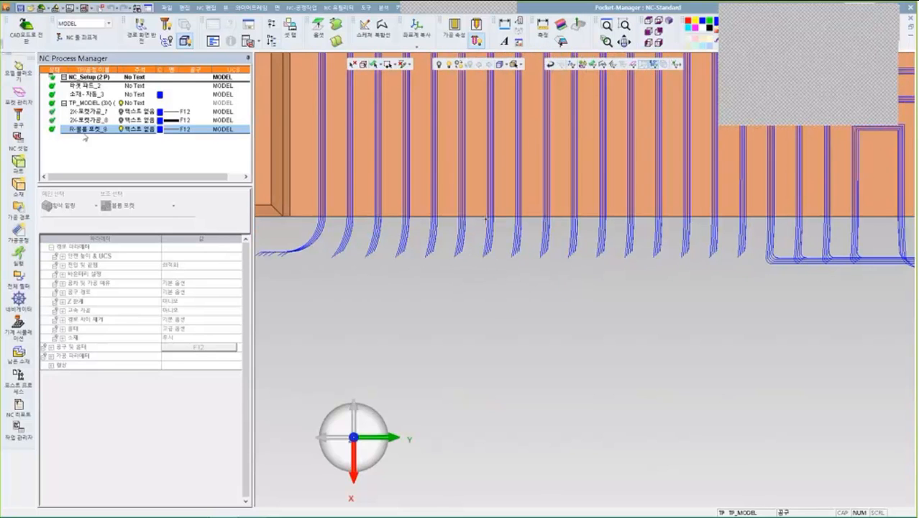
# - Reopen the volume pocket procedure and review its assigned NC pocket and toolpath around the plate's open edge
pyautogui.doubleClick(84, 135)
pyautogui.click(217, 403)
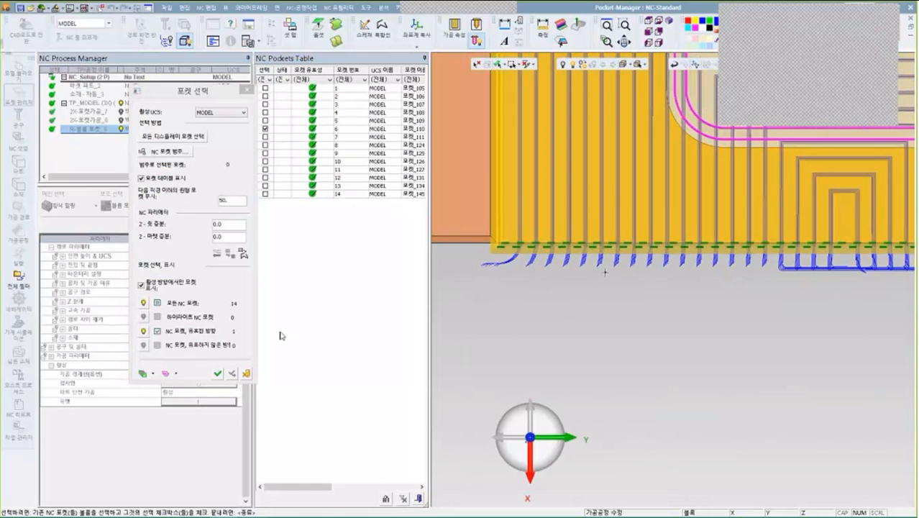
pyautogui.click(217, 373)
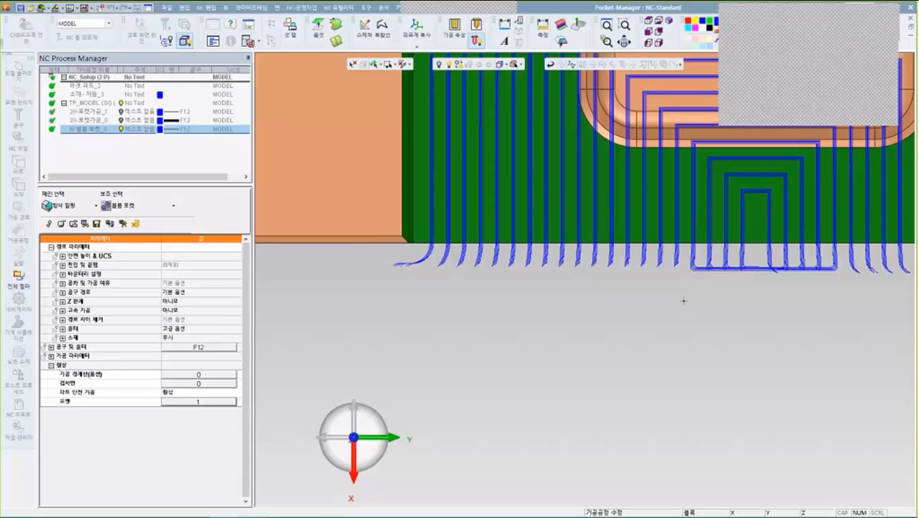
pyautogui.scroll(-10, 728, 305)
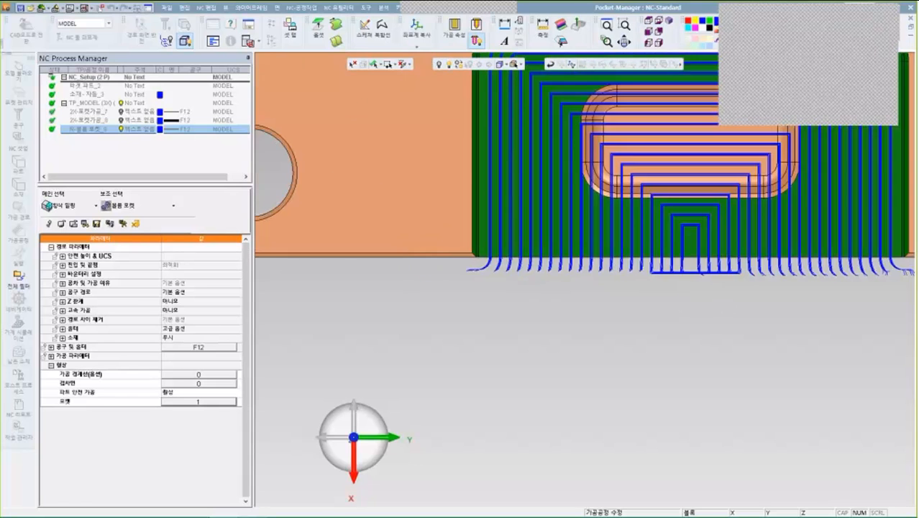
pyautogui.keyDown('ctrl'); pyautogui.moveTo(619, 236); pyautogui.dragTo(644, 399, button='middle'); pyautogui.keyUp('ctrl')
pyautogui.scroll(4, 645, 399)
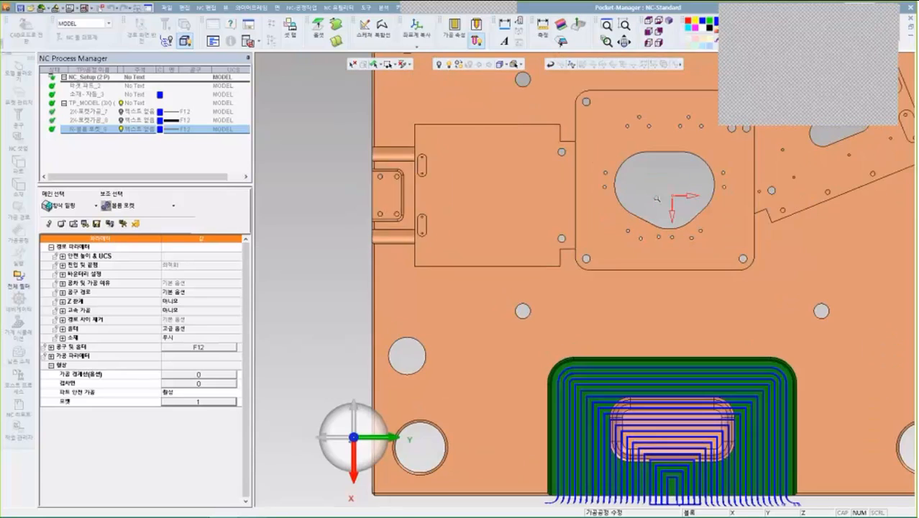
pyautogui.keyDown('ctrl'); pyautogui.moveTo(645, 252); pyautogui.dragTo(627, 118); pyautogui.keyUp('ctrl')
pyautogui.keyDown('ctrl'); pyautogui.moveTo(627, 119); pyautogui.dragTo(576, 208, button='right'); pyautogui.keyUp('ctrl')
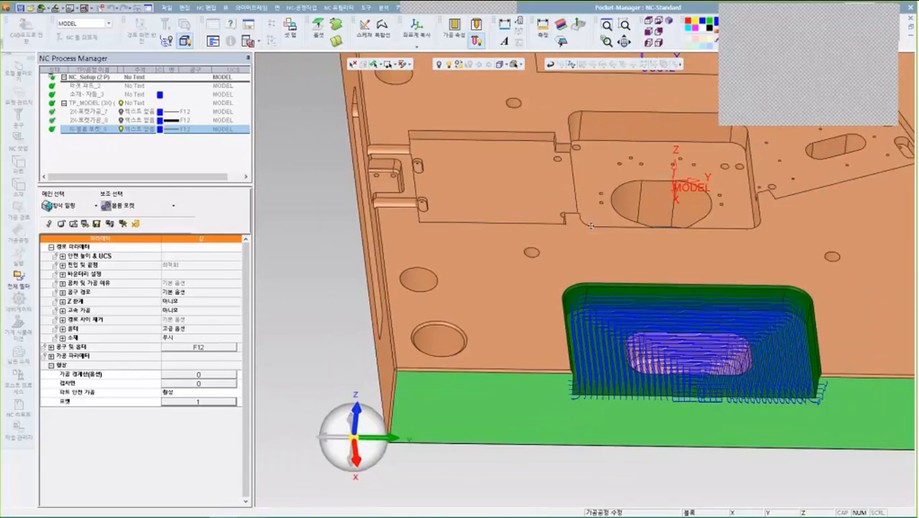
pyautogui.keyDown('ctrl'); pyautogui.moveTo(576, 208); pyautogui.dragTo(529, 287, button='middle'); pyautogui.keyUp('ctrl')
pyautogui.keyDown('ctrl'); pyautogui.moveTo(529, 287); pyautogui.dragTo(499, 247); pyautogui.keyUp('ctrl')
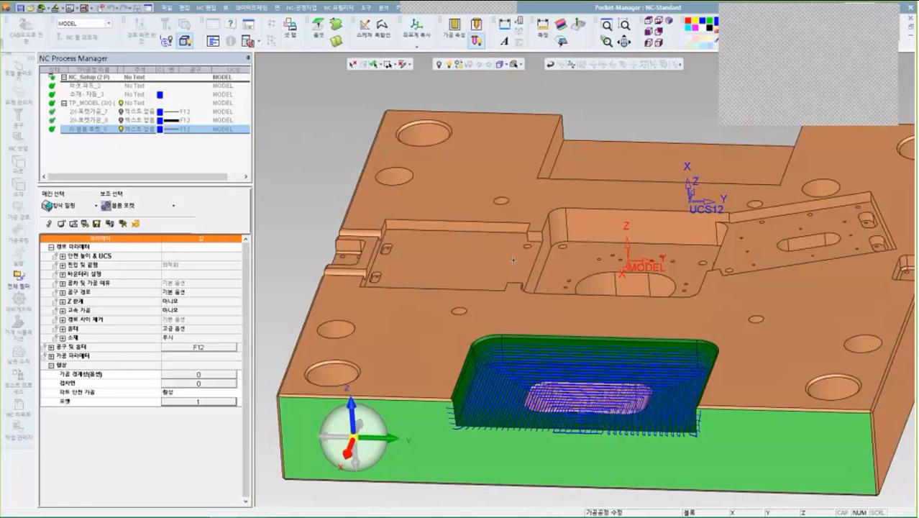
pyautogui.keyDown('ctrl'); pyautogui.moveTo(713, 288); pyautogui.dragTo(748, 268); pyautogui.keyUp('ctrl')
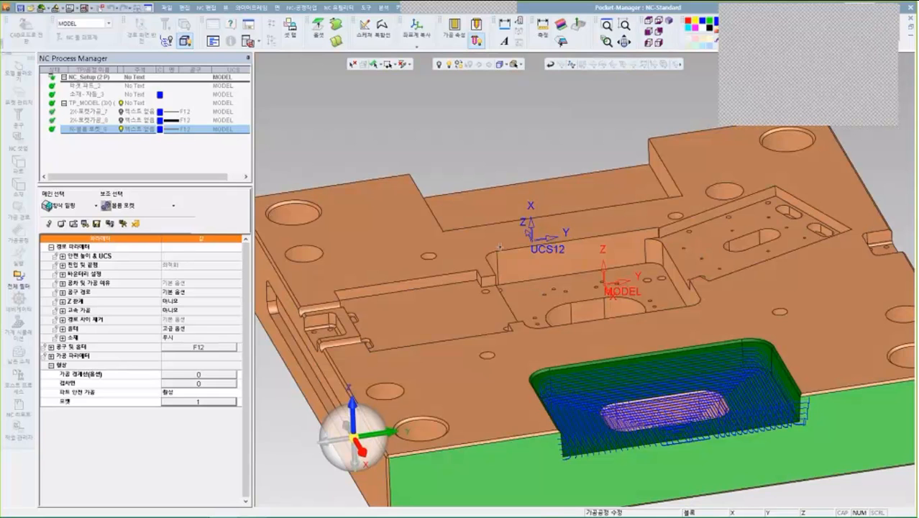
# - Deselect the open NC pocket at the plate's edge in the procedure's pocket selection
pyautogui.click(210, 403)
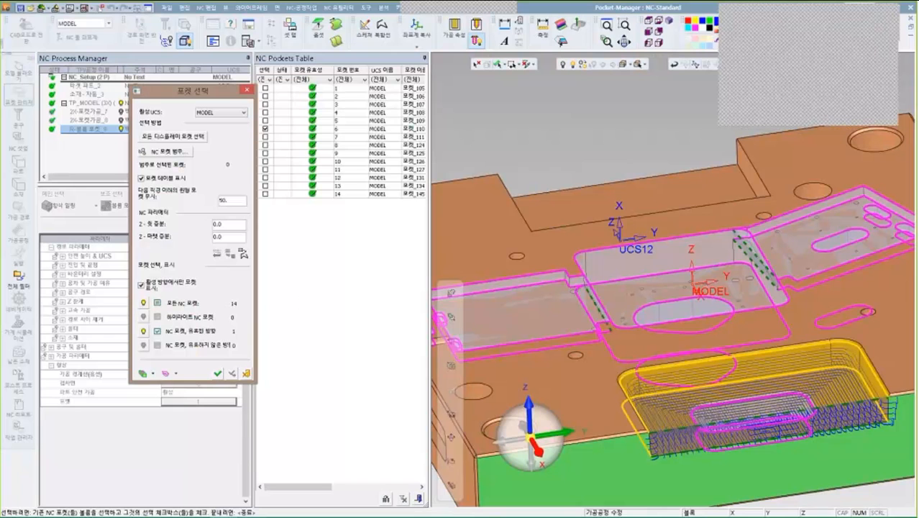
pyautogui.click(642, 374)
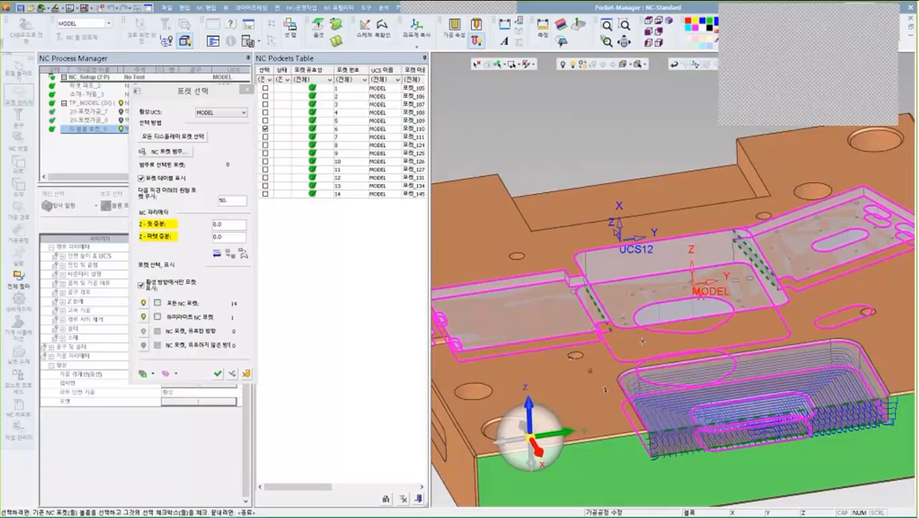
pyautogui.rightClick(554, 117)
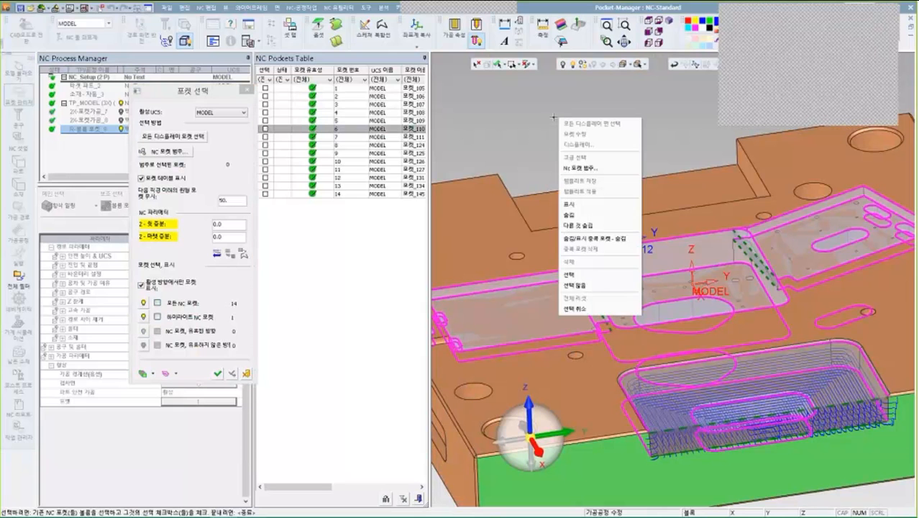
pyautogui.click(574, 309)
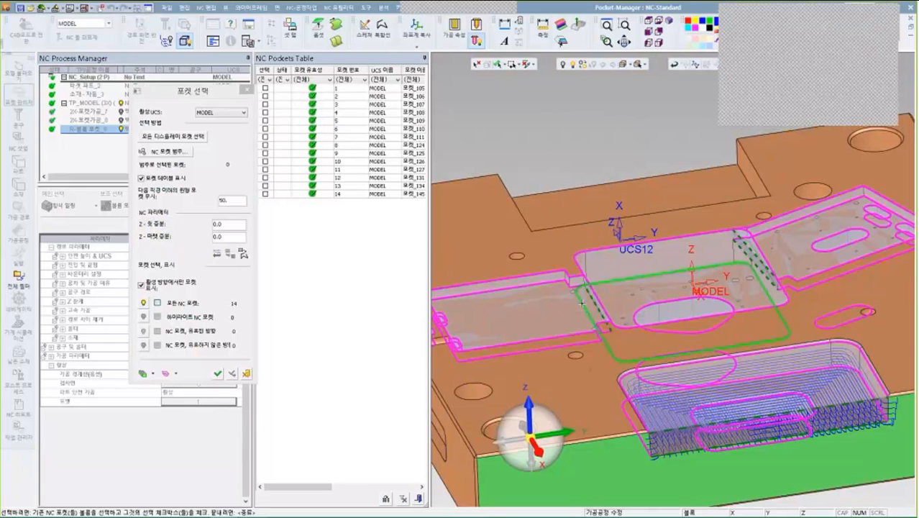
# - Select the shallow rectangular NC pocket on the -Y side and the deep central NC pocket for the procedure
pyautogui.scroll(-2, 657, 147)
pyautogui.keyDown('ctrl'); pyautogui.moveTo(657, 147); pyautogui.dragTo(704, 108, button='middle'); pyautogui.keyUp('ctrl')
pyautogui.keyDown('ctrl'); pyautogui.moveTo(704, 108); pyautogui.dragTo(686, 187, button='right'); pyautogui.keyUp('ctrl')
pyautogui.keyDown('ctrl'); pyautogui.moveTo(687, 187); pyautogui.dragTo(702, 227); pyautogui.keyUp('ctrl')
pyautogui.keyDown('ctrl'); pyautogui.moveTo(701, 226); pyautogui.dragTo(776, 205, button='right'); pyautogui.keyUp('ctrl')
pyautogui.keyDown('ctrl'); pyautogui.moveTo(777, 205); pyautogui.dragTo(696, 239, button='middle'); pyautogui.keyUp('ctrl')
pyautogui.scroll(-2, 740, 208)
pyautogui.scroll(-1, 740, 208)
pyautogui.scroll(-2, 696, 217)
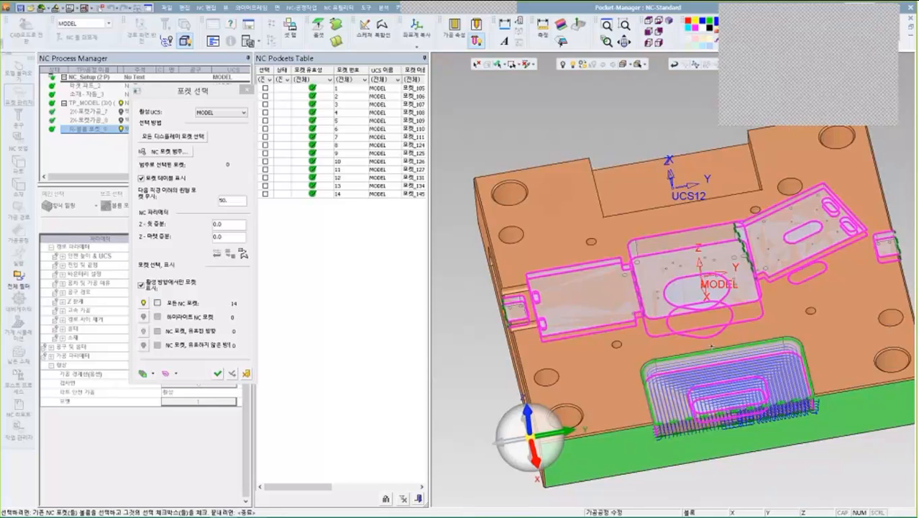
pyautogui.scroll(3, 593, 332)
pyautogui.scroll(2, 688, 283)
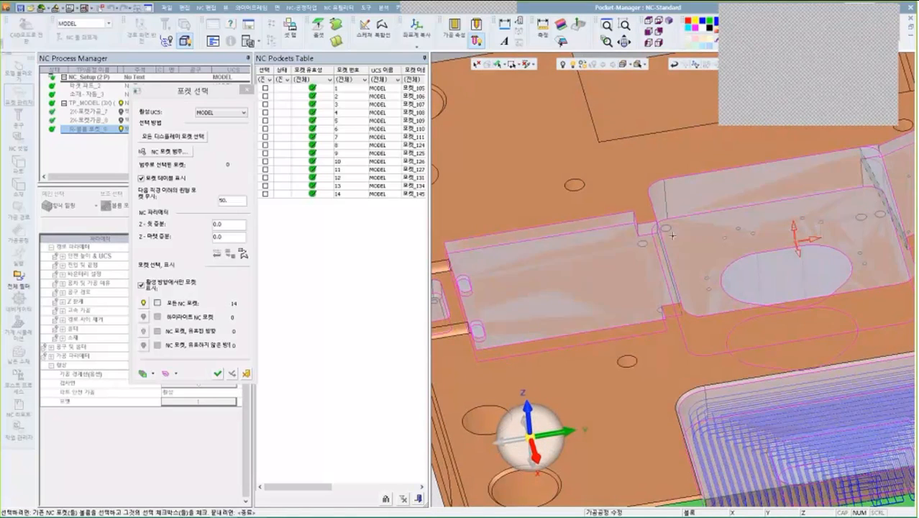
pyautogui.click(652, 220)
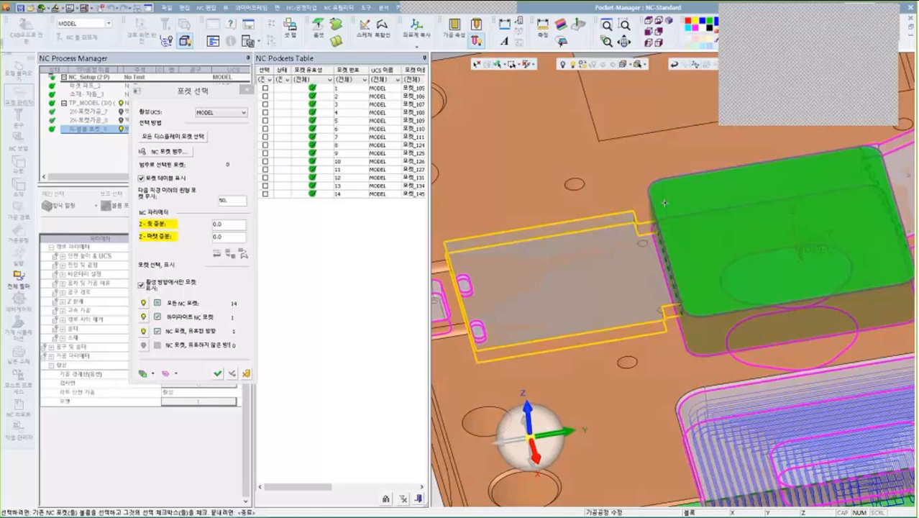
pyautogui.click(674, 178)
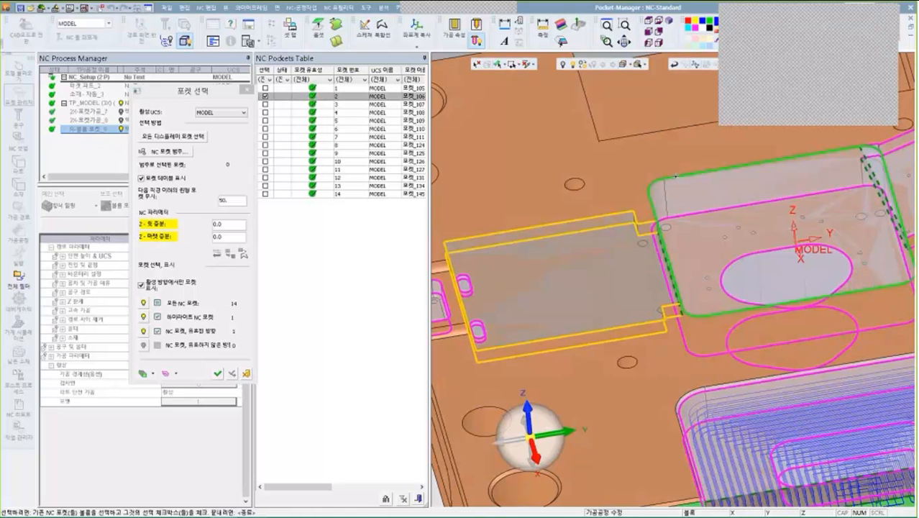
pyautogui.click(674, 176)
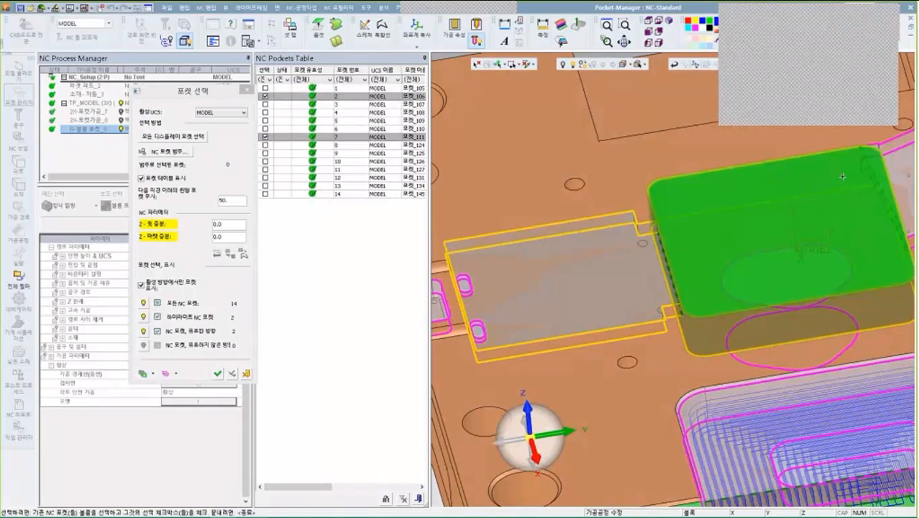
# - Add the angled NC pocket beside the central one and accept the three-pocket selection
pyautogui.scroll(-5, 843, 176)
pyautogui.keyDown('ctrl'); pyautogui.moveTo(834, 169); pyautogui.dragTo(740, 180, button='middle'); pyautogui.keyUp('ctrl')
pyautogui.scroll(5, 733, 149)
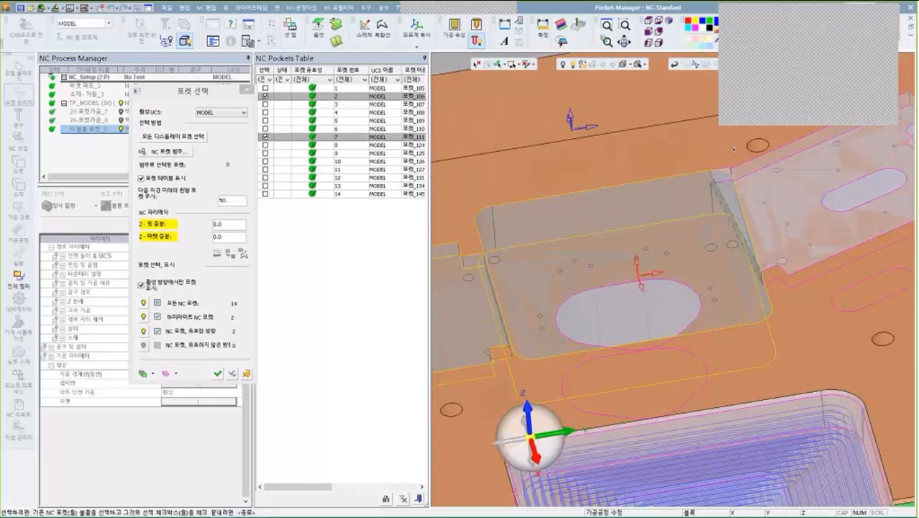
pyautogui.keyDown('ctrl'); pyautogui.moveTo(734, 148); pyautogui.dragTo(661, 264, button='middle'); pyautogui.keyUp('ctrl')
pyautogui.scroll(4, 663, 271)
pyautogui.click(673, 277)
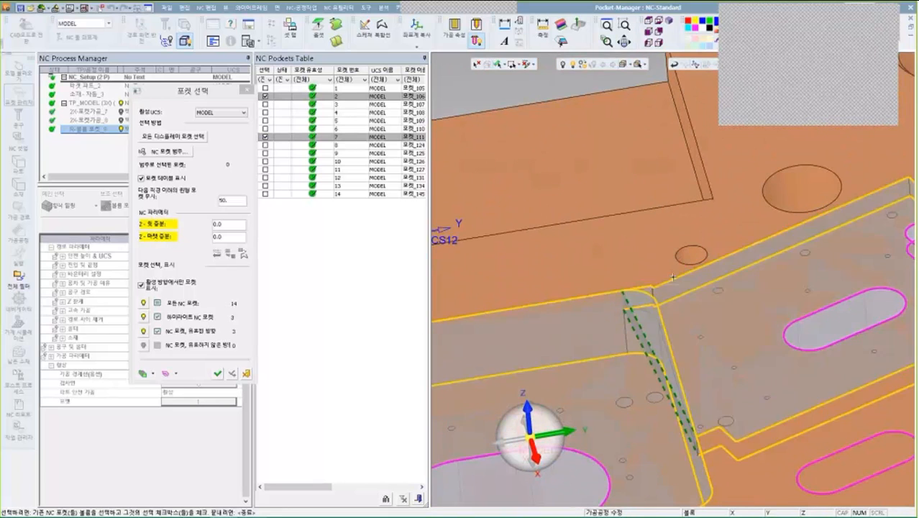
pyautogui.scroll(-4, 673, 277)
pyautogui.keyDown('ctrl'); pyautogui.moveTo(641, 342); pyautogui.dragTo(702, 222, button='middle'); pyautogui.keyUp('ctrl')
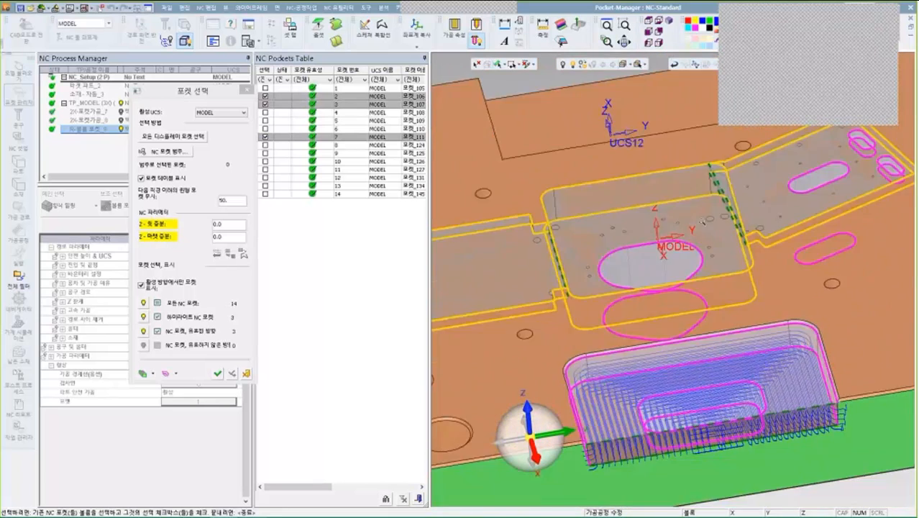
pyautogui.scroll(-2, 687, 286)
pyautogui.click(218, 374)
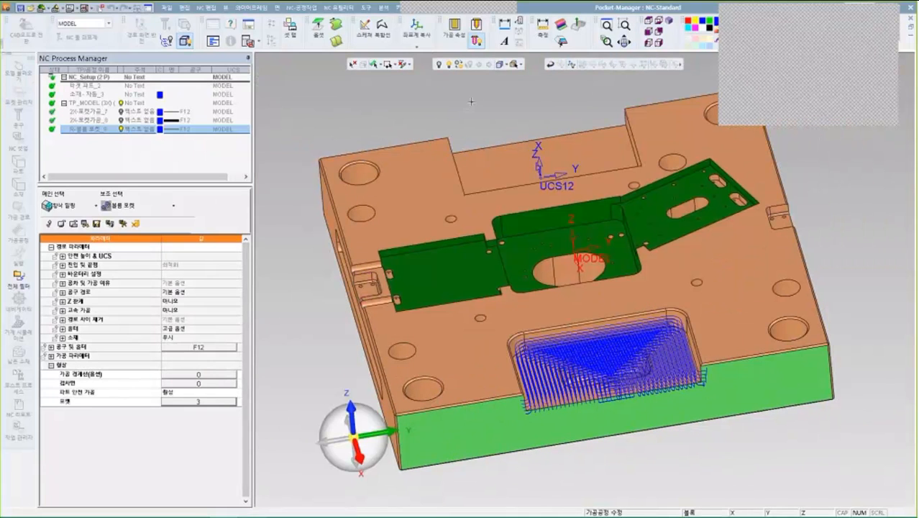
# - Save and calculate the volume pocket procedure and inspect the toolpath where the shallow pocket opens into the central one
pyautogui.rightClick(471, 101)
pyautogui.click(492, 173)
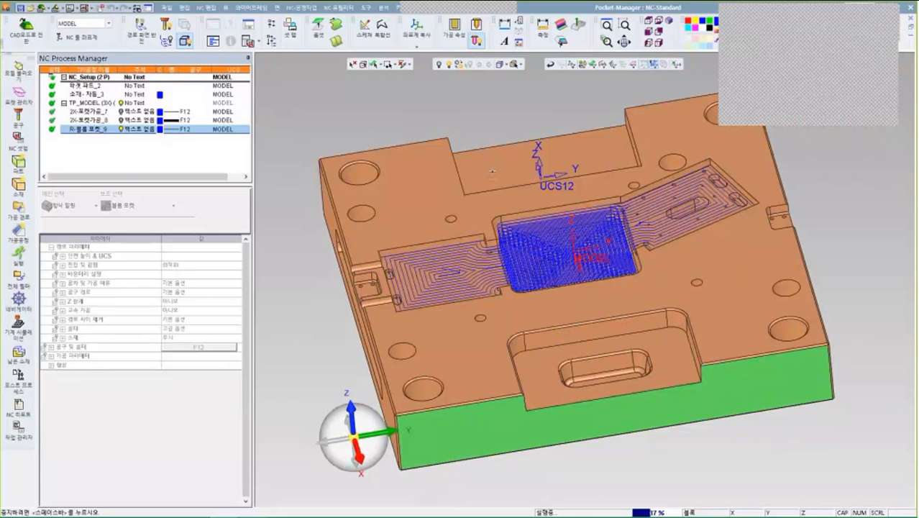
pyautogui.scroll(5, 523, 255)
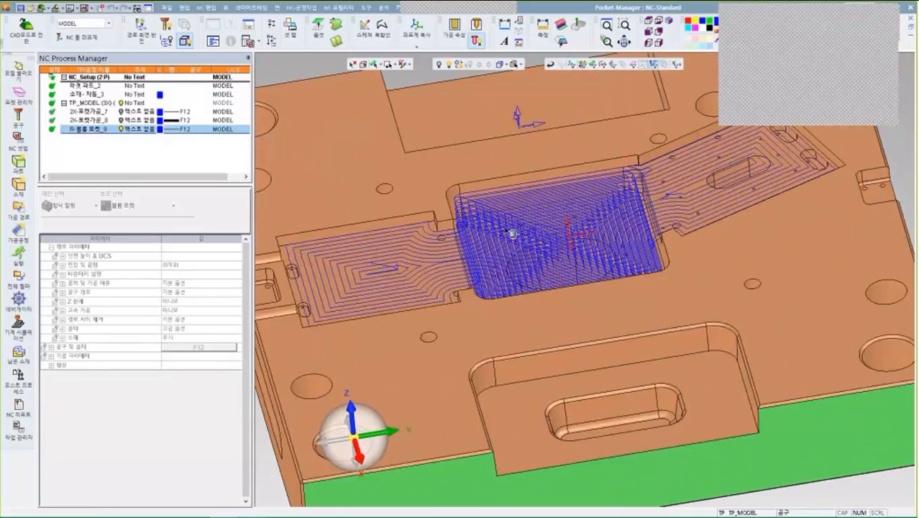
pyautogui.moveTo(621, 255); pyautogui.dragTo(552, 252, button='middle')
pyautogui.scroll(4, 605, 230)
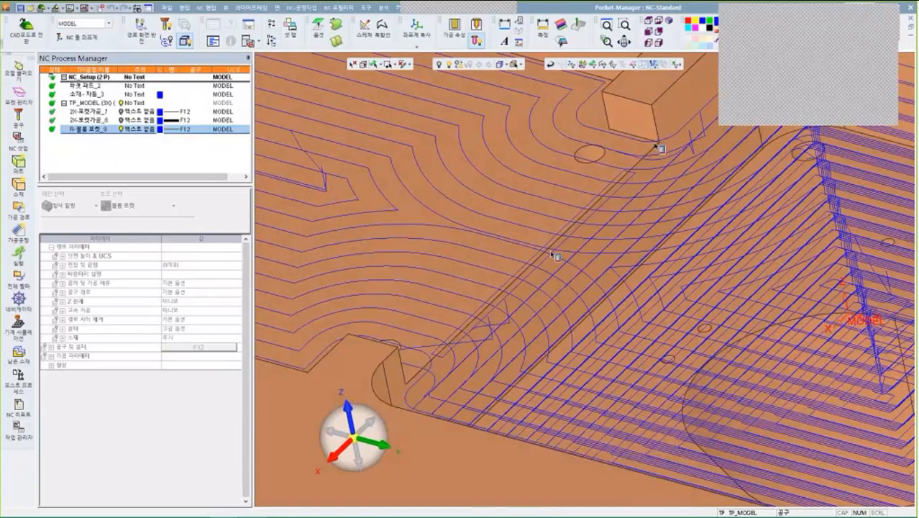
pyautogui.scroll(-3, 550, 250)
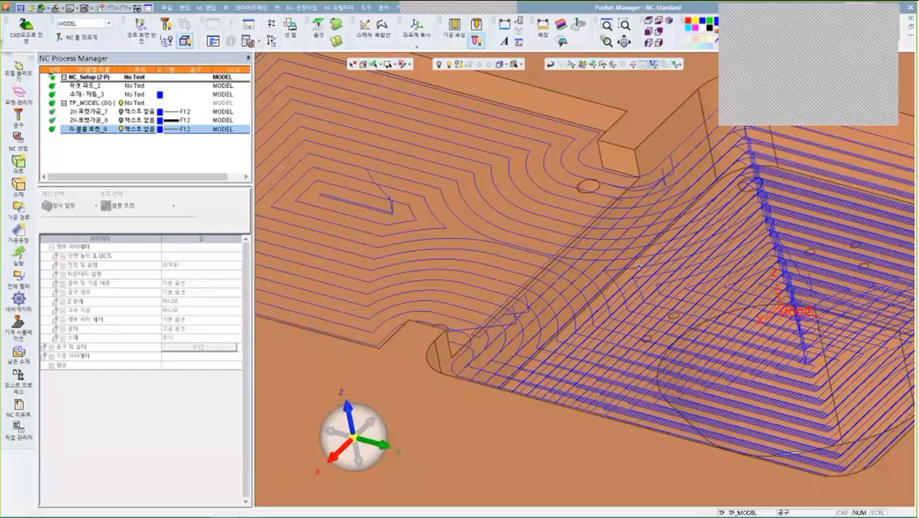
pyautogui.scroll(-2, 679, 239)
pyautogui.keyDown('ctrl'); pyautogui.moveTo(678, 238); pyautogui.dragTo(608, 243, button='middle'); pyautogui.keyUp('ctrl')
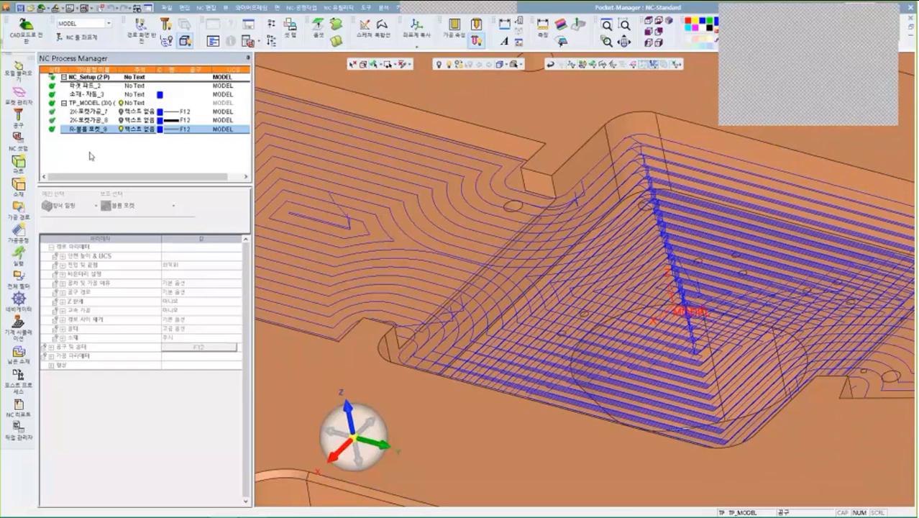
# - Review the volume pocket procedure's selected NC pockets and their open edges against the toolpath, and exit without changes
pyautogui.doubleClick(90, 129)
pyautogui.click(185, 402)
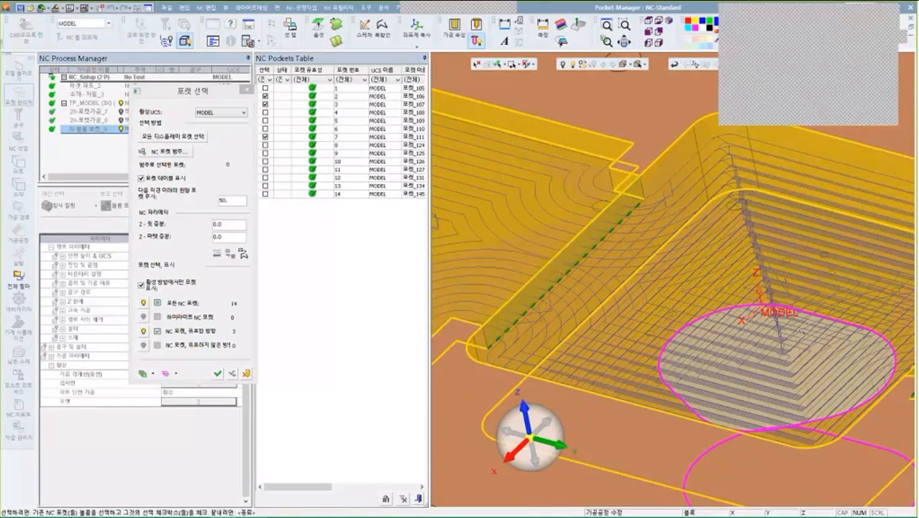
pyautogui.scroll(-5, 802, 331)
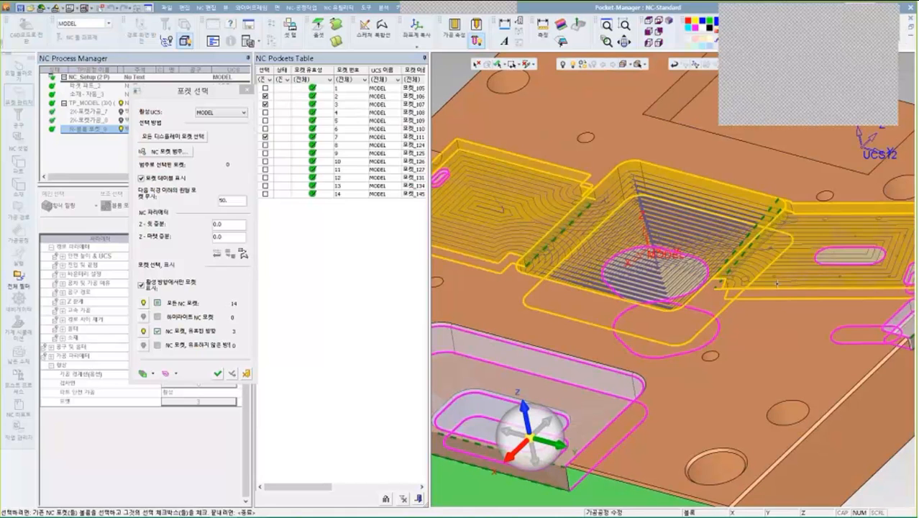
pyautogui.click(246, 374)
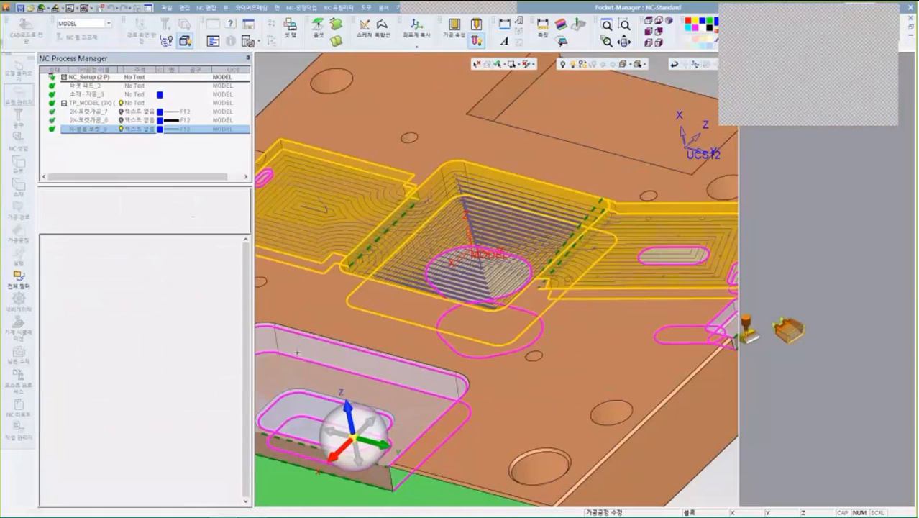
pyautogui.keyDown('ctrl'); pyautogui.moveTo(569, 327); pyautogui.dragTo(612, 268); pyautogui.keyUp('ctrl')
pyautogui.moveTo(624, 284); pyautogui.dragTo(615, 356, button='middle')
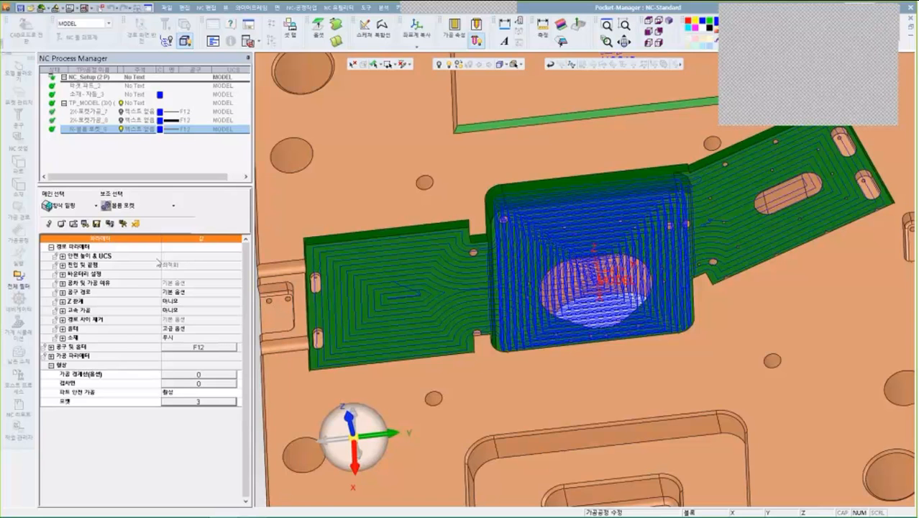
pyautogui.click(136, 225)
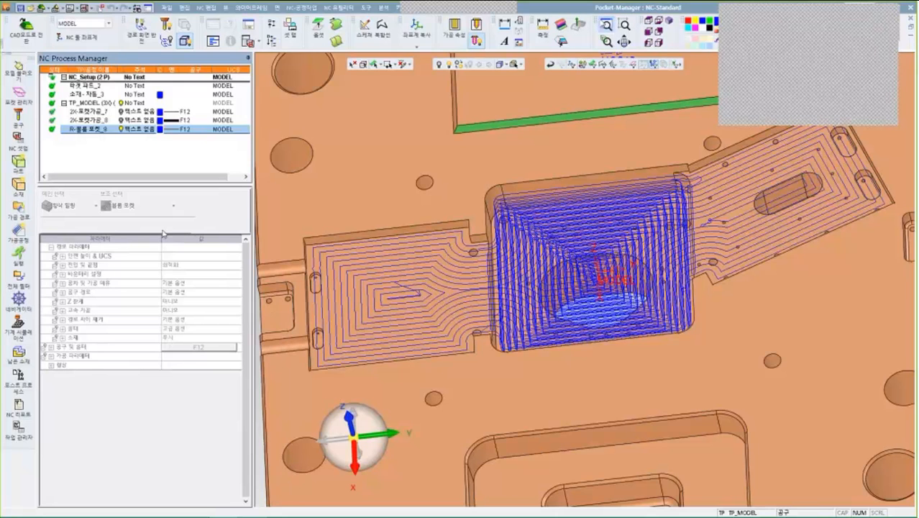
# - Close the Pocket-Manager NC file and minimize the Cimatron window to show the desktop
pyautogui.click(899, 7)
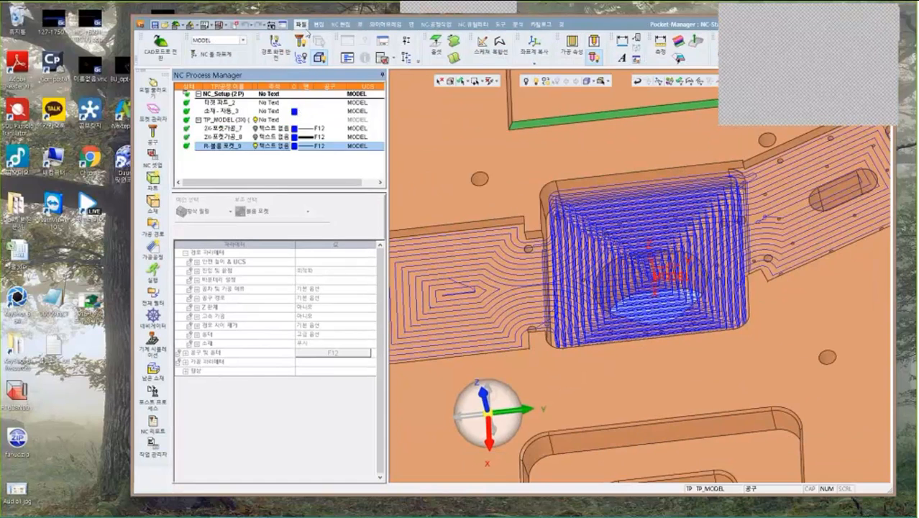
pyautogui.click(300, 24)
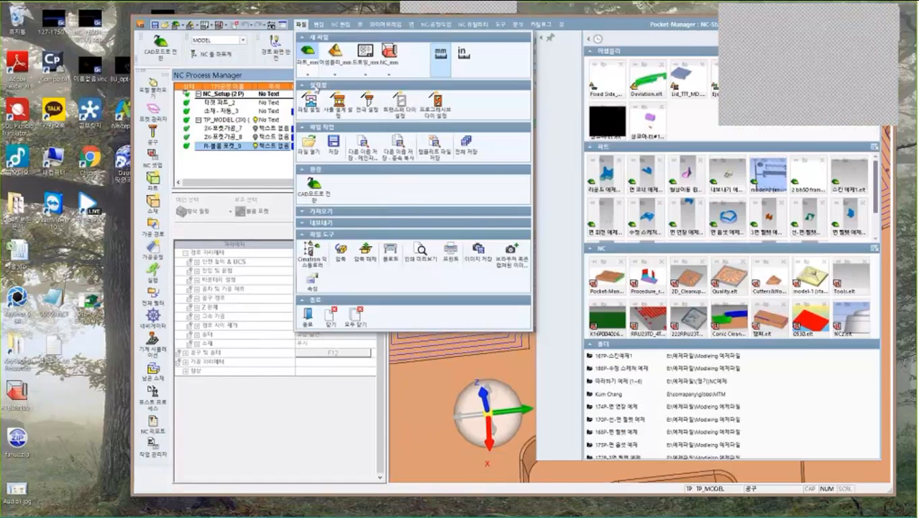
pyautogui.click(330, 317)
pyautogui.click(528, 282)
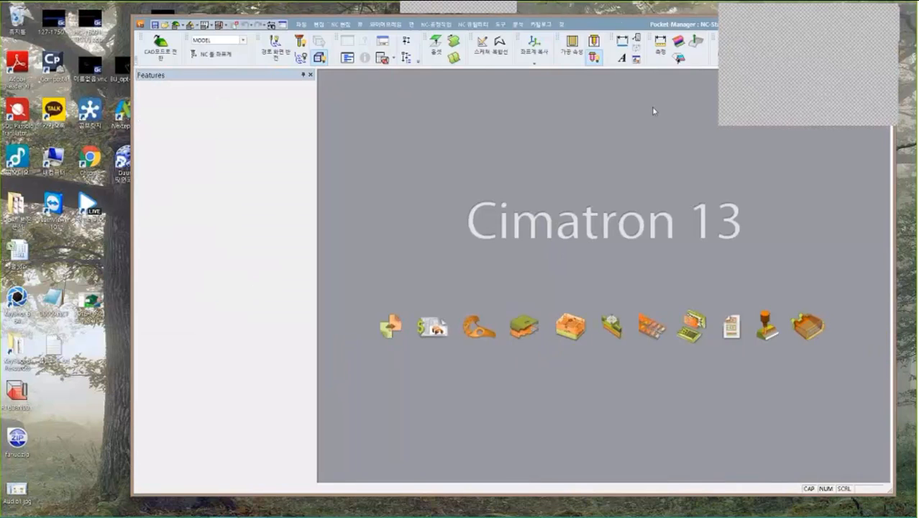
pyautogui.moveTo(677, 28); pyautogui.dragTo(588, 136)
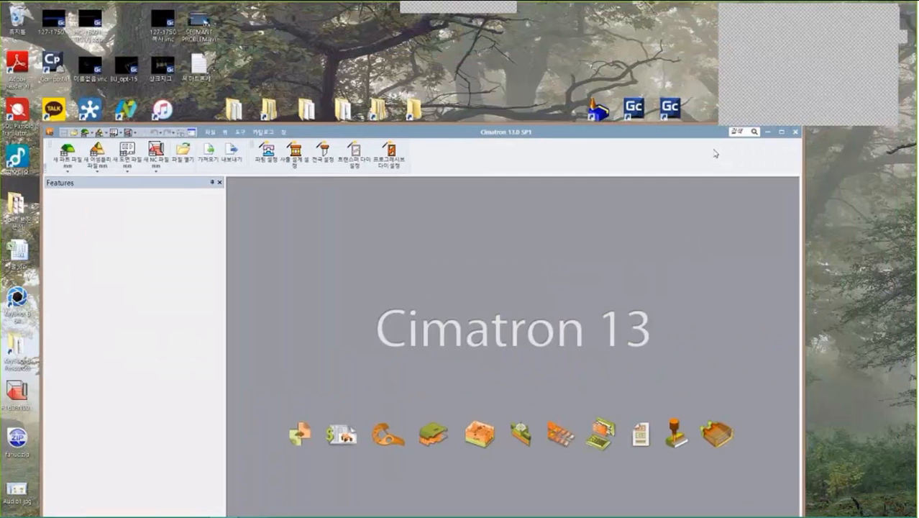
pyautogui.click(767, 131)
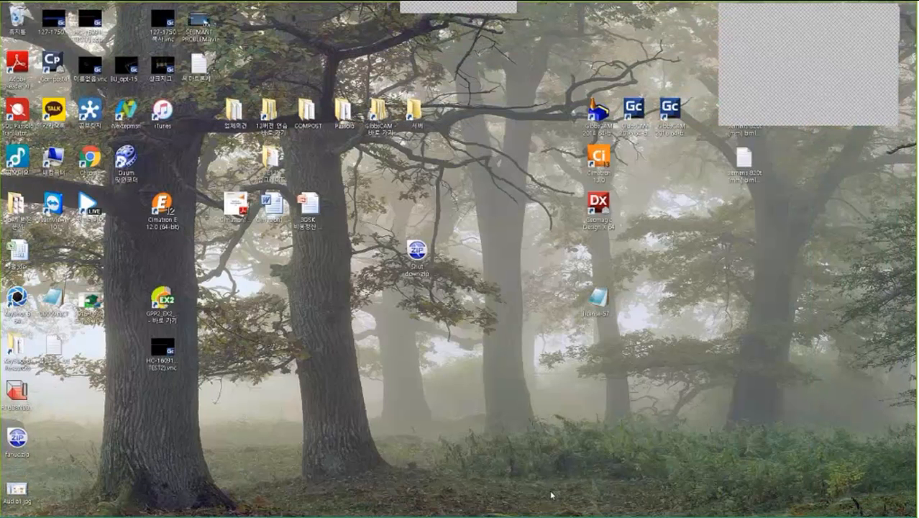
# - Close the pocket manager presentation in PowerPoint and open 2.잔삭 & 챔퍼 .pptx from the 새 폴더 subfolder of E13 업그레이드
pyautogui.click(262, 510)
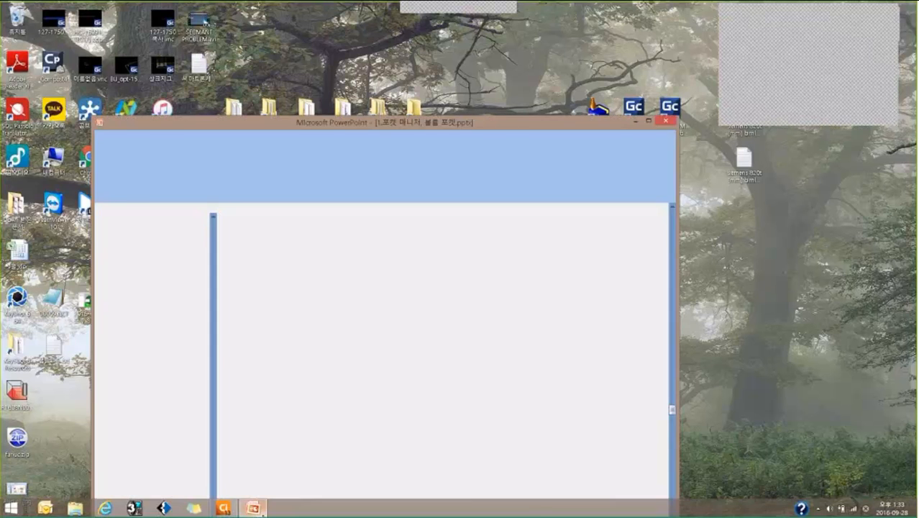
pyautogui.rightClick(261, 511)
pyautogui.click(254, 478)
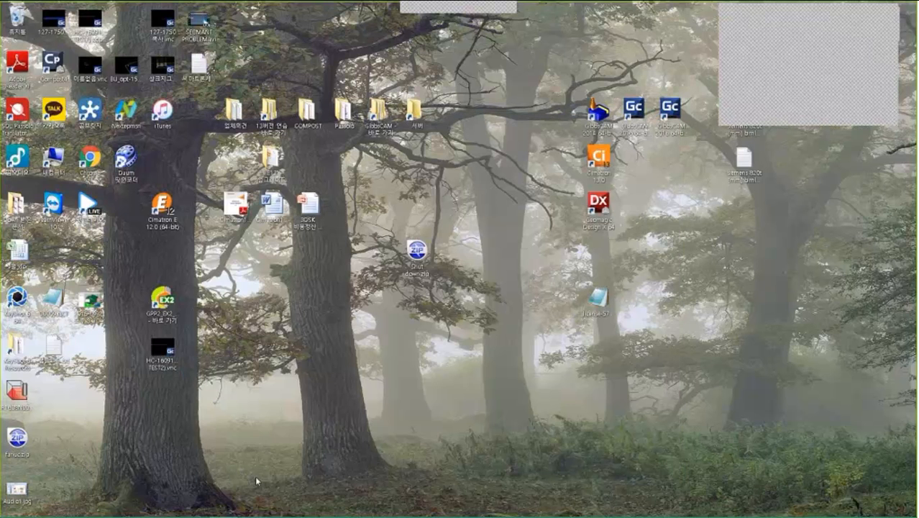
pyautogui.doubleClick(269, 155)
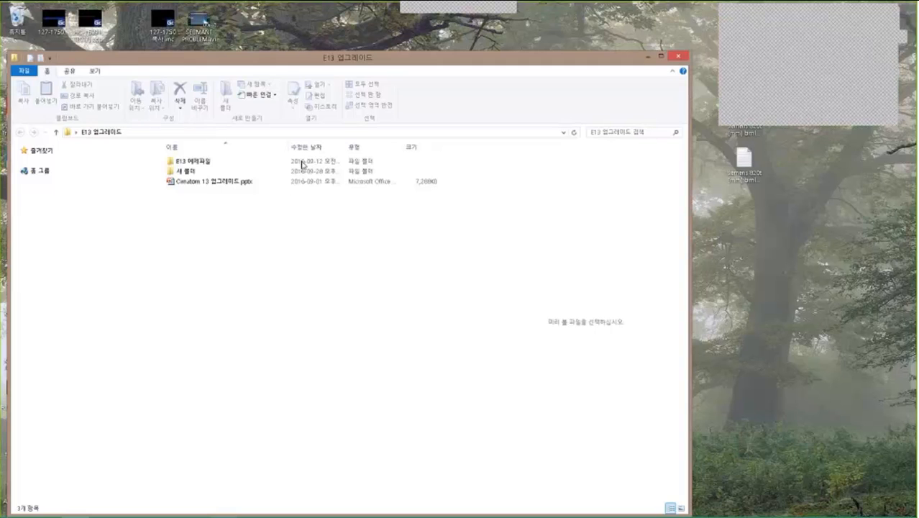
pyautogui.doubleClick(279, 173)
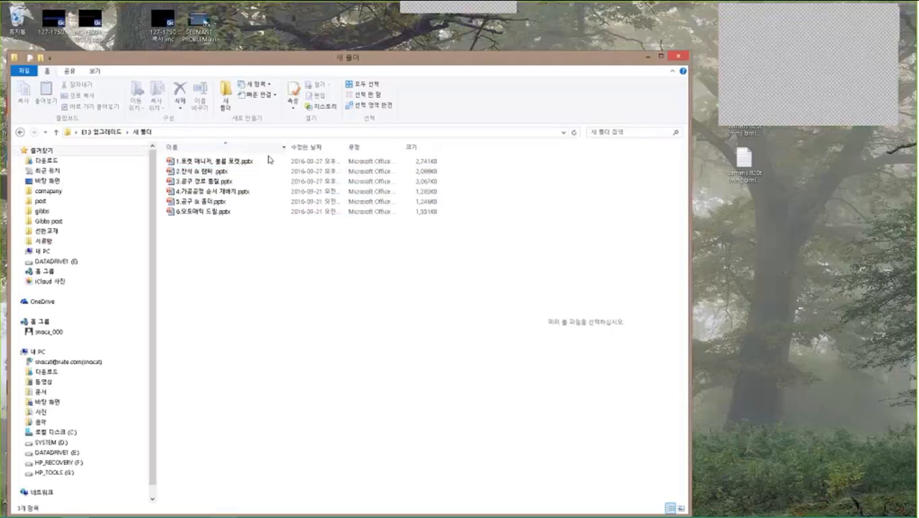
pyautogui.doubleClick(274, 171)
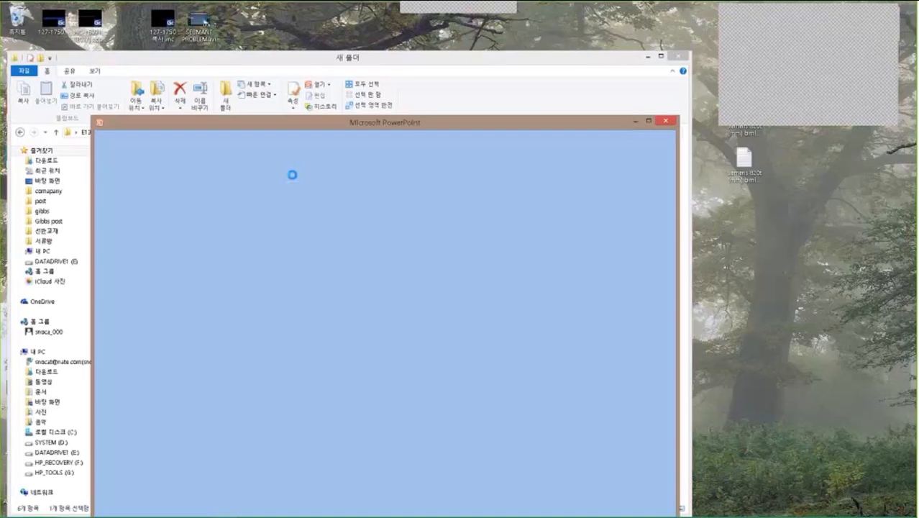
# - Show the General slide in a maximized window and highlight its 챔퍼 가공 공정 bullet
pyautogui.click(189, 288)
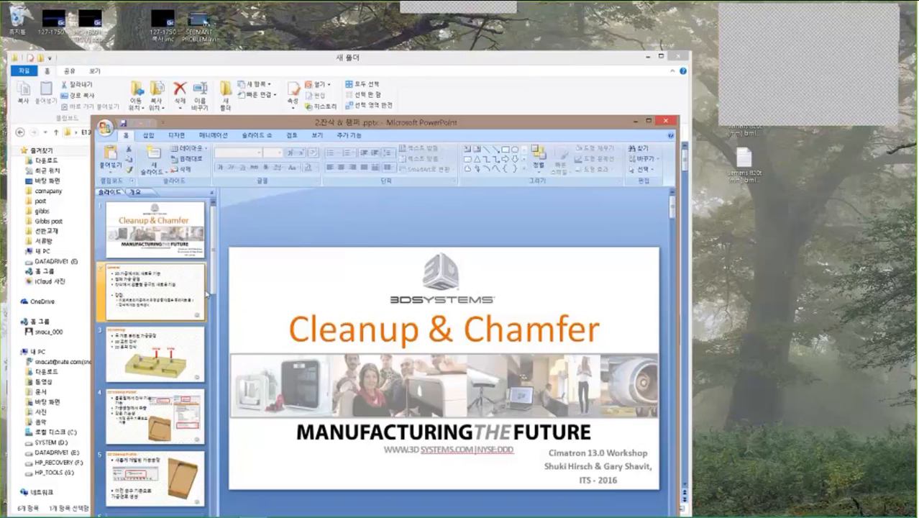
pyautogui.click(648, 122)
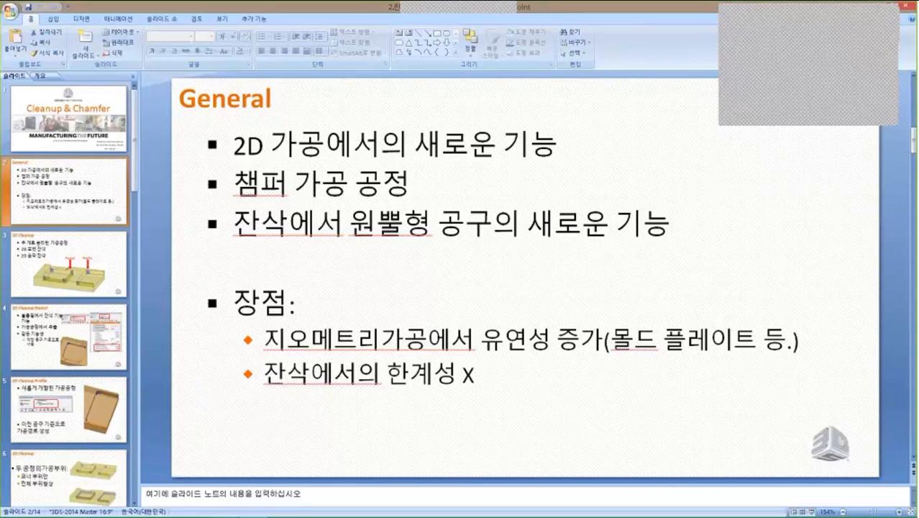
pyautogui.click(445, 181)
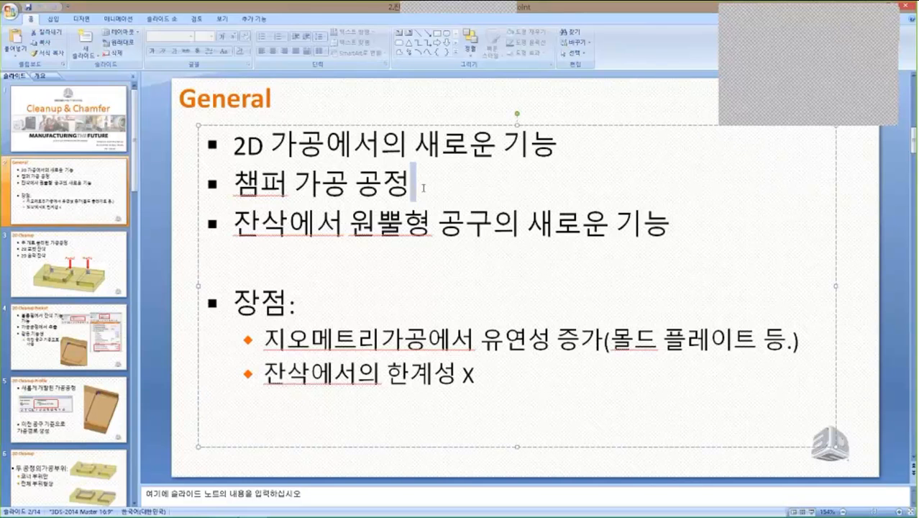
pyautogui.hotkey('shift', 'Home')
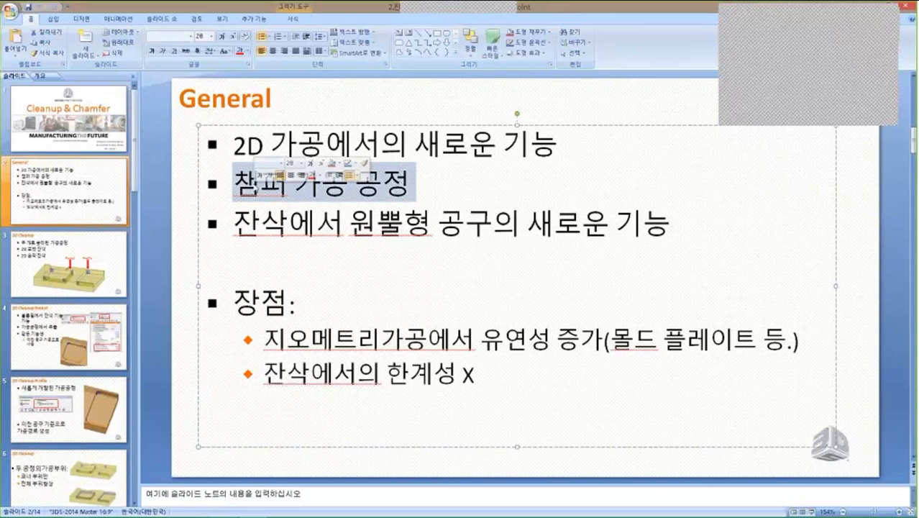
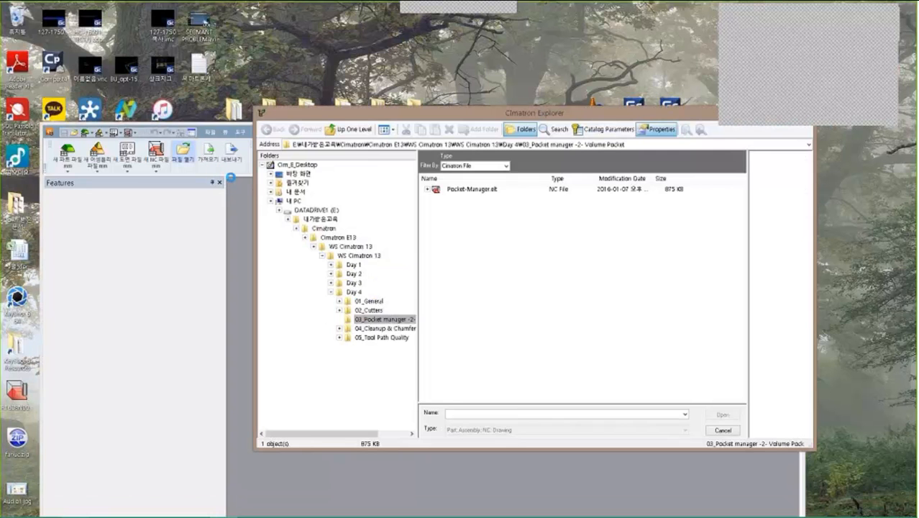
# - Open the NC file 2D_Cleanup & Chamfer.elt from the 04_Cleanup & Chamfer folder in Cimatron and maximize the window
pyautogui.click(379, 427)
pyautogui.click(480, 188)
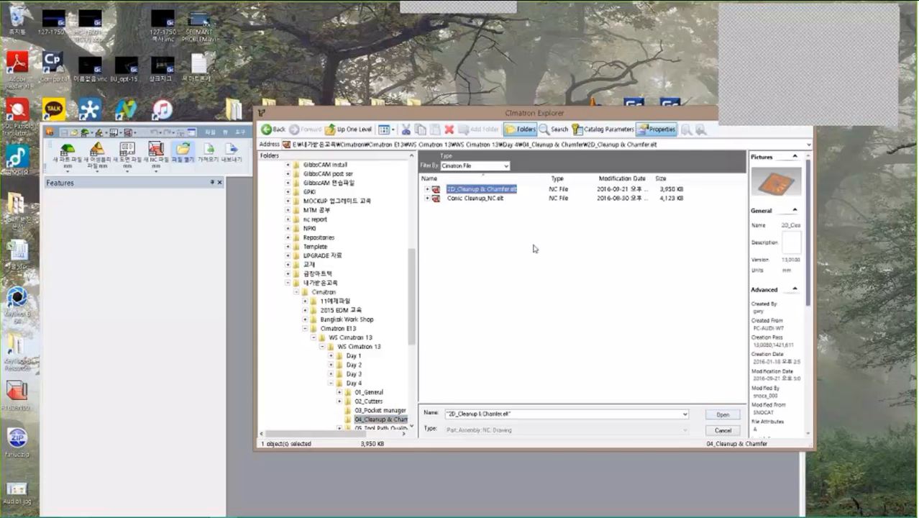
pyautogui.press('Return')
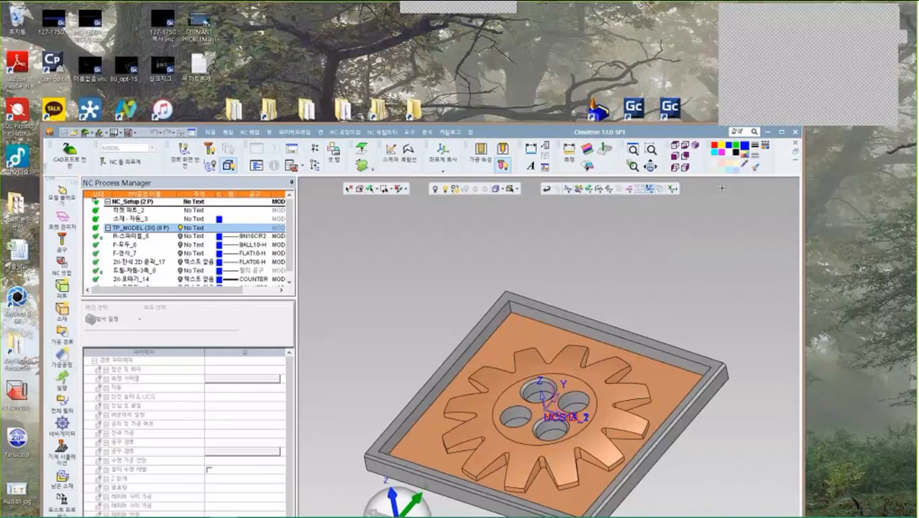
pyautogui.click(781, 131)
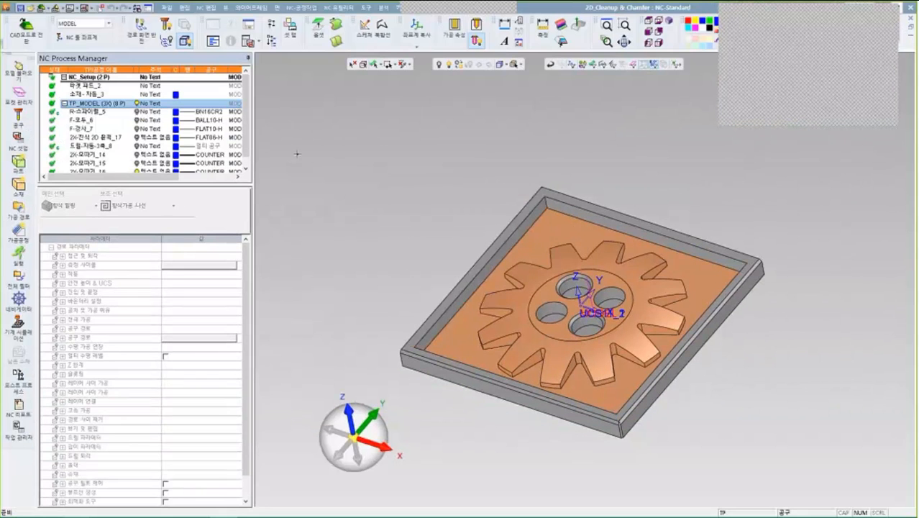
# - Review the contours of procedure 2X-잔삭 2D 윤곽_17 and the available 2.5-axis strategies, and exit without changes
pyautogui.click(101, 137)
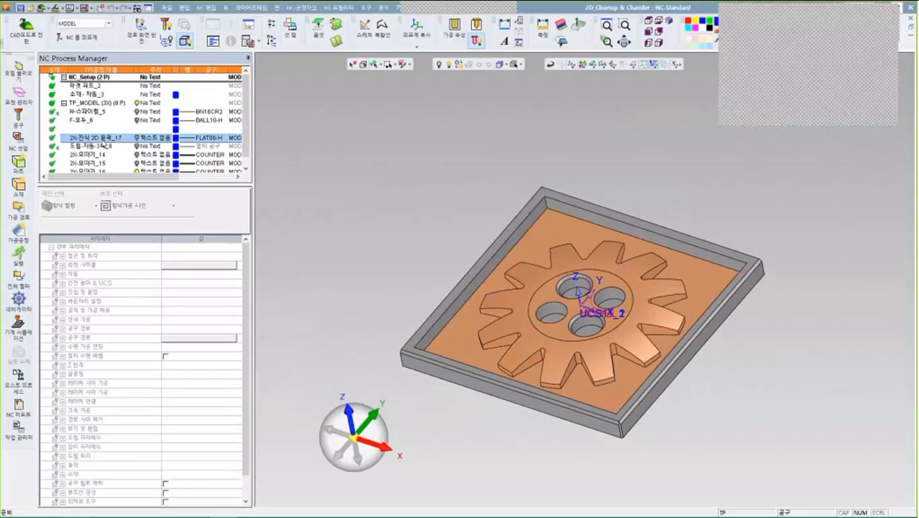
pyautogui.doubleClick(103, 140)
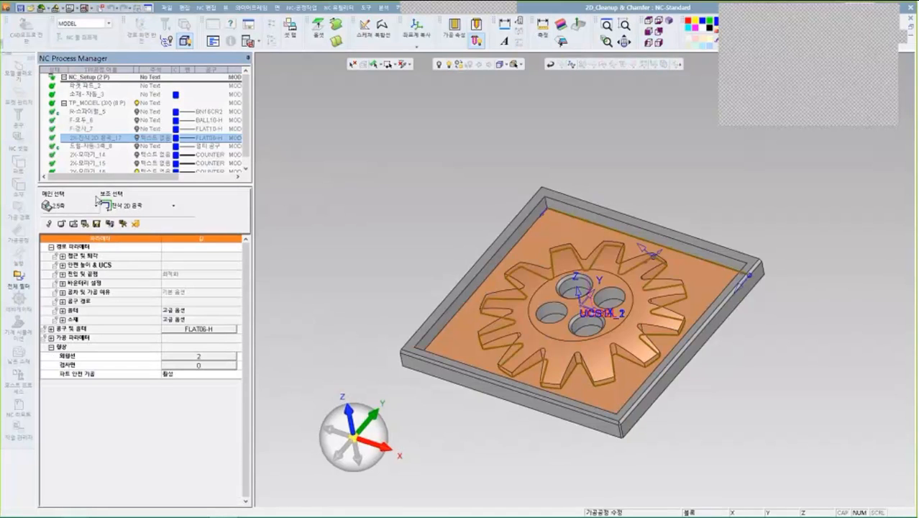
pyautogui.scroll(5, 475, 291)
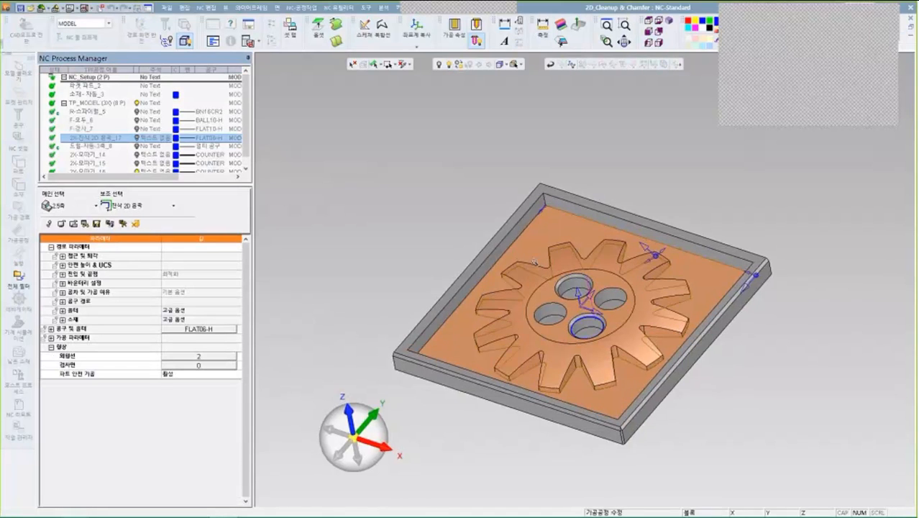
pyautogui.keyDown('ctrl'); pyautogui.moveTo(475, 291); pyautogui.dragTo(423, 304, button='middle'); pyautogui.keyUp('ctrl')
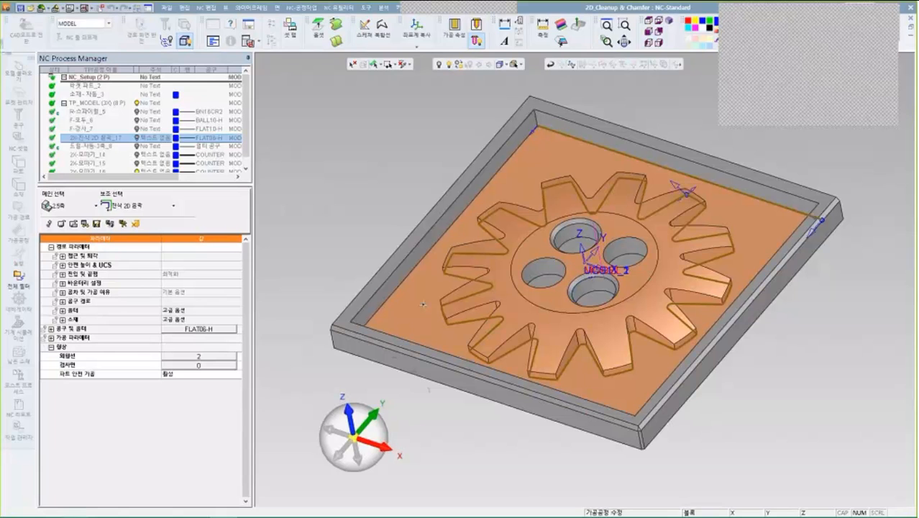
pyautogui.click(161, 208)
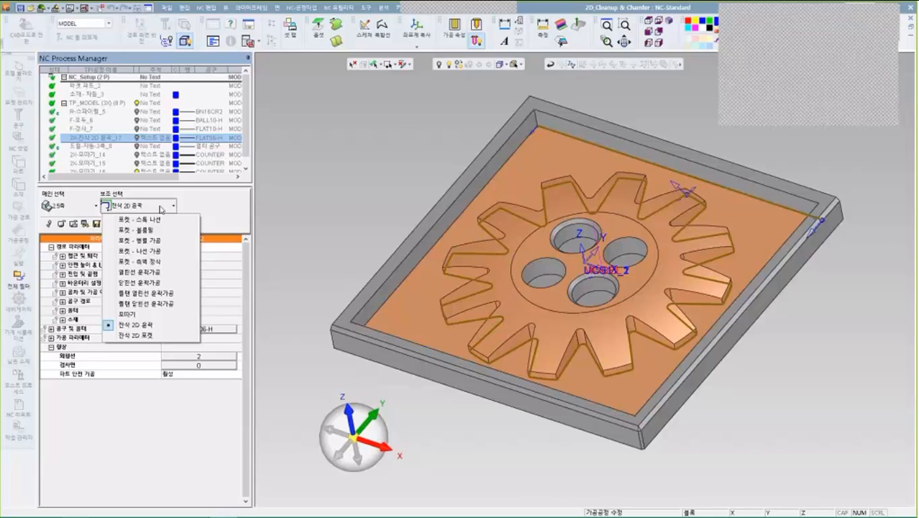
pyautogui.click(241, 201)
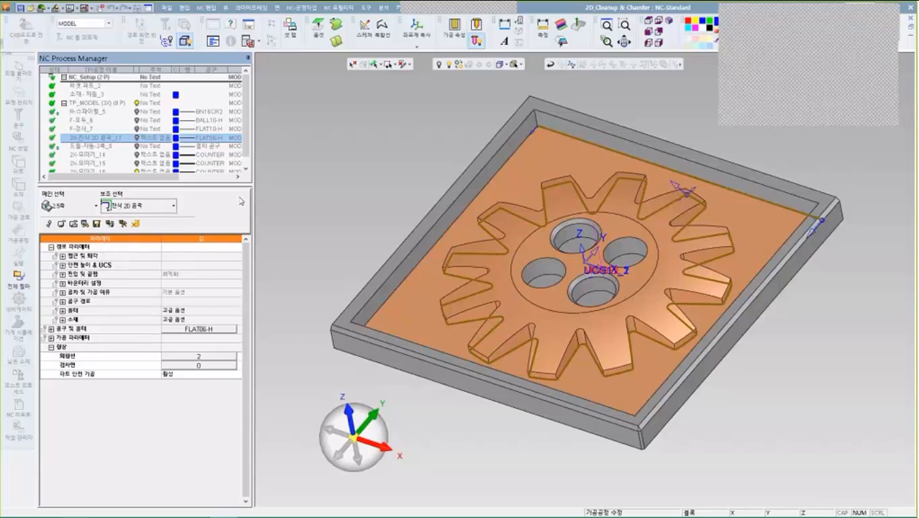
pyautogui.click(135, 223)
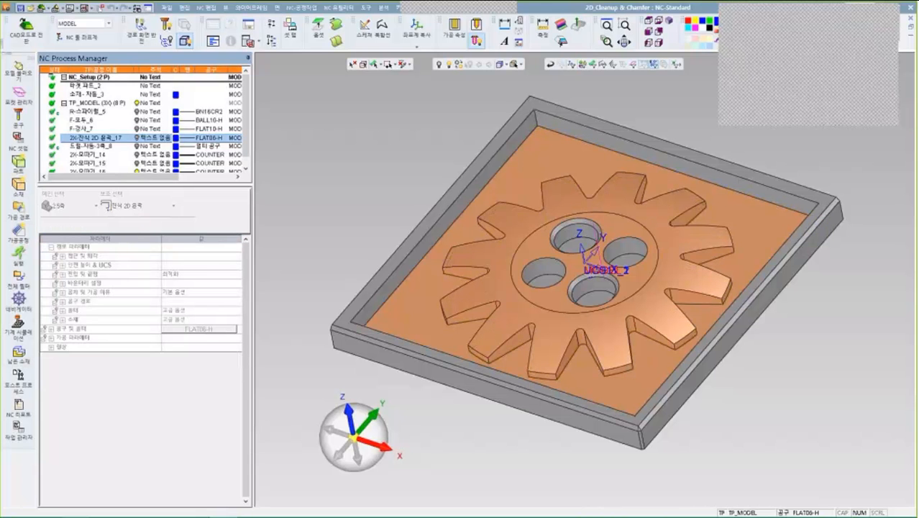
# - Inspect the 2D cleanup profile toolpath in the gaps between the gear teeth up close and from above
pyautogui.scroll(6, 587, 324)
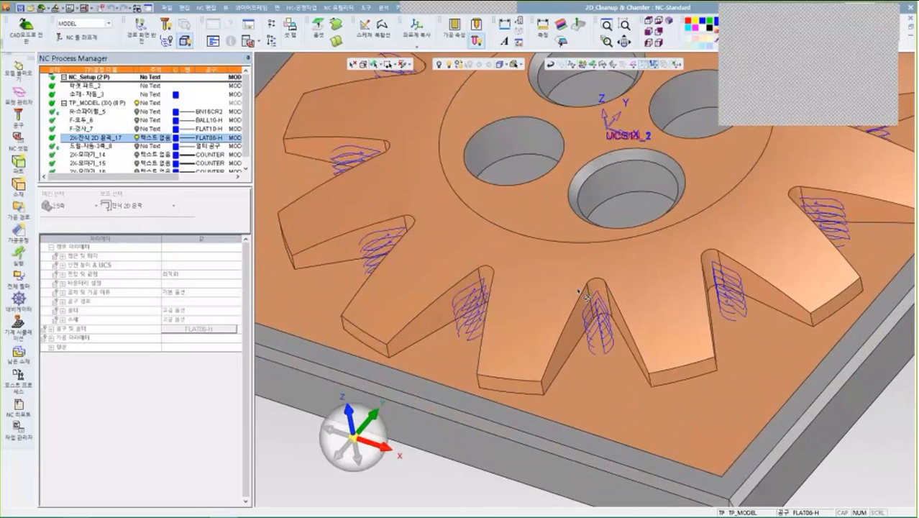
pyautogui.moveTo(578, 291); pyautogui.dragTo(563, 256, button='middle')
pyautogui.scroll(-2, 568, 277)
pyautogui.scroll(-3, 563, 257)
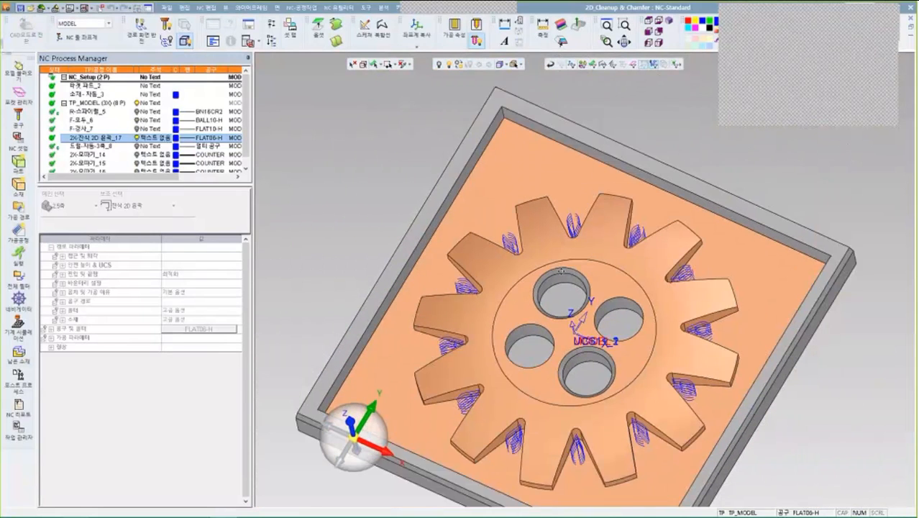
pyautogui.moveTo(557, 323); pyautogui.dragTo(563, 253, button='middle')
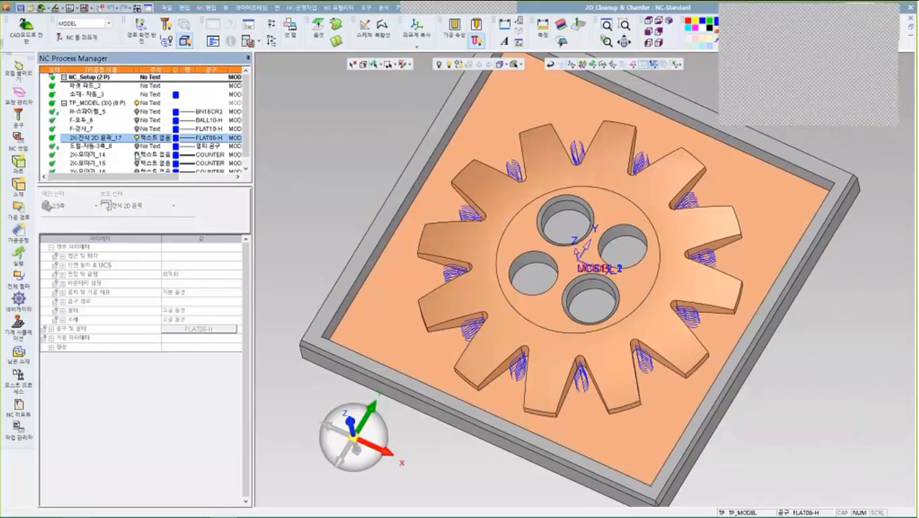
# - Review the tool path parameters and previous tool of the 2D cleanup profile procedure, and exit without changes
pyautogui.click(111, 280)
pyautogui.doubleClick(98, 302)
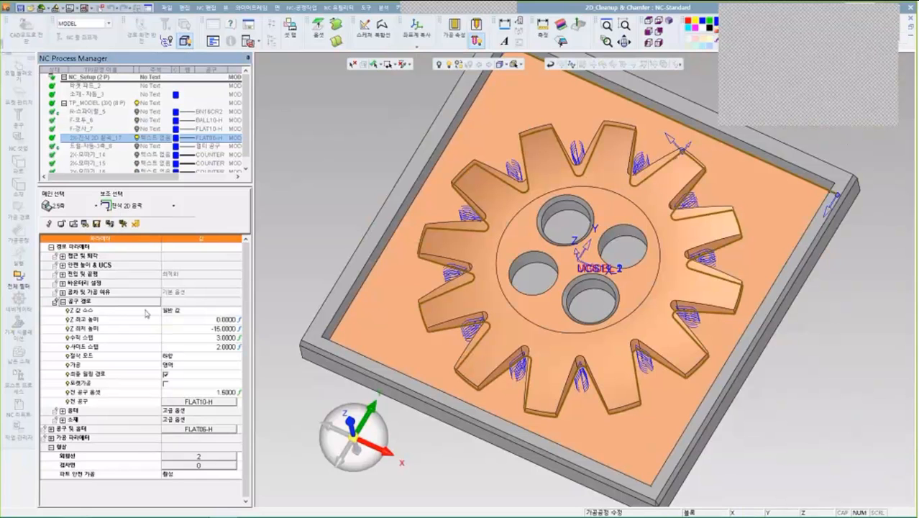
pyautogui.click(161, 207)
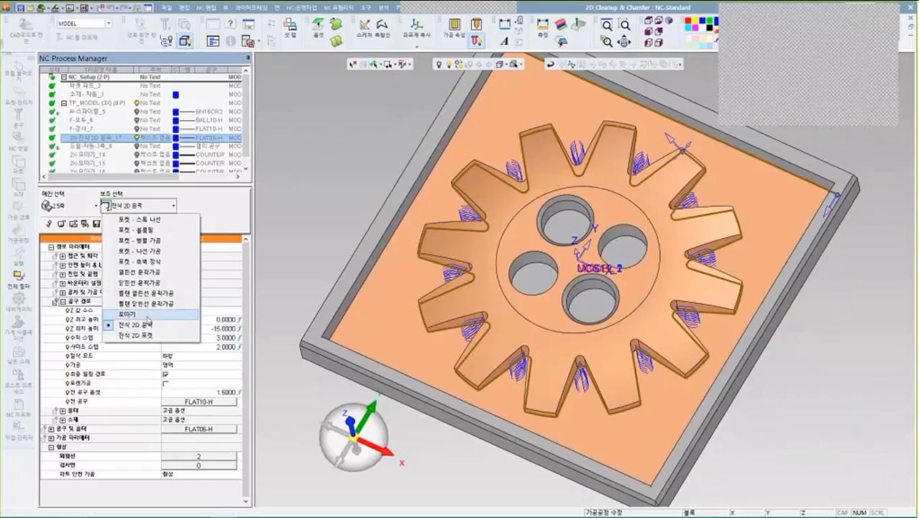
pyautogui.press('Escape')
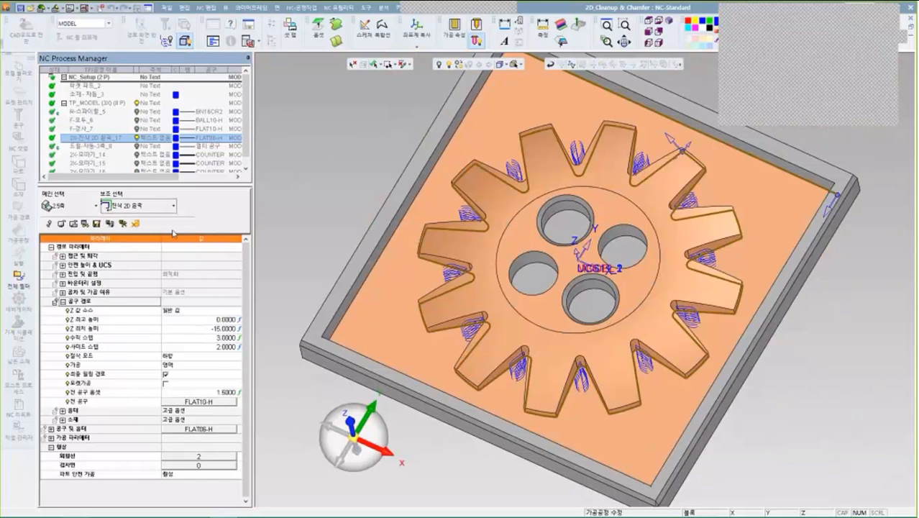
pyautogui.click(135, 224)
# - Review the tool path parameters of chamfer procedure 2X-모따기_14 on the unchamfered hole edge, and exit without changes
pyautogui.scroll(2, 457, 129)
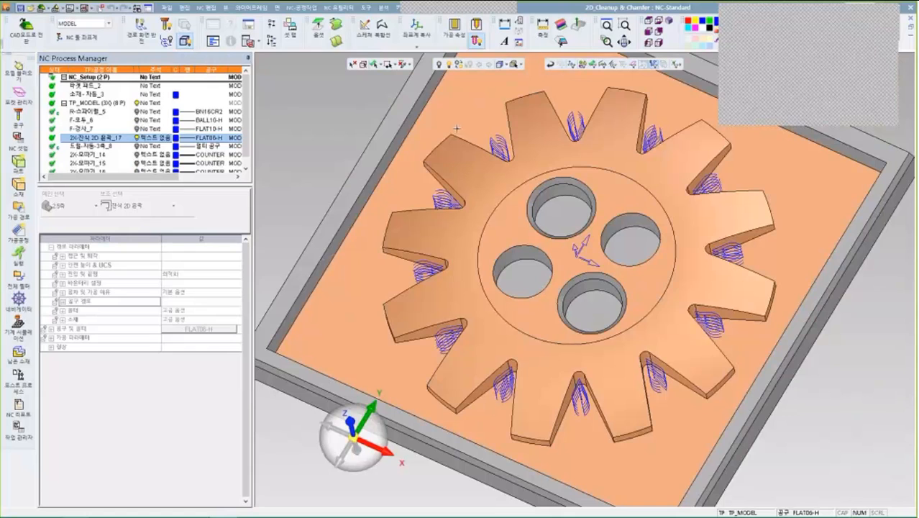
pyautogui.scroll(5, 456, 128)
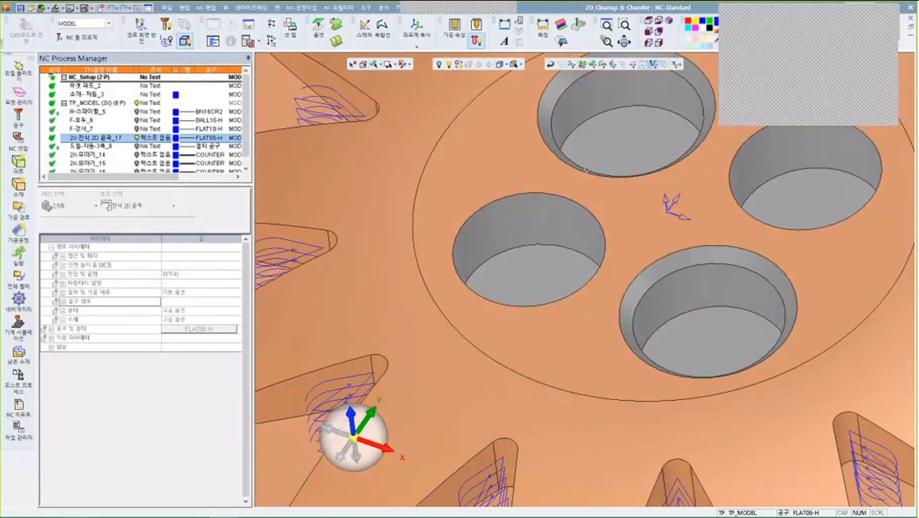
pyautogui.scroll(-1, 586, 170)
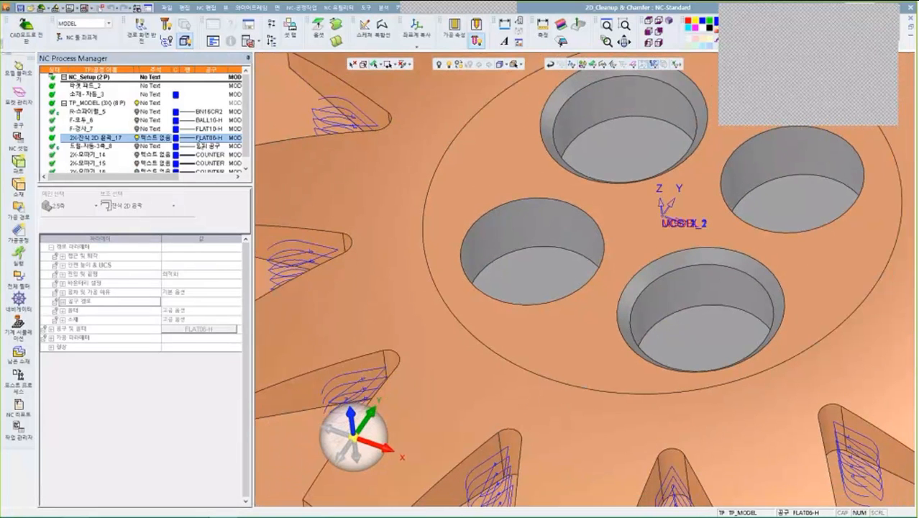
pyautogui.doubleClick(135, 156)
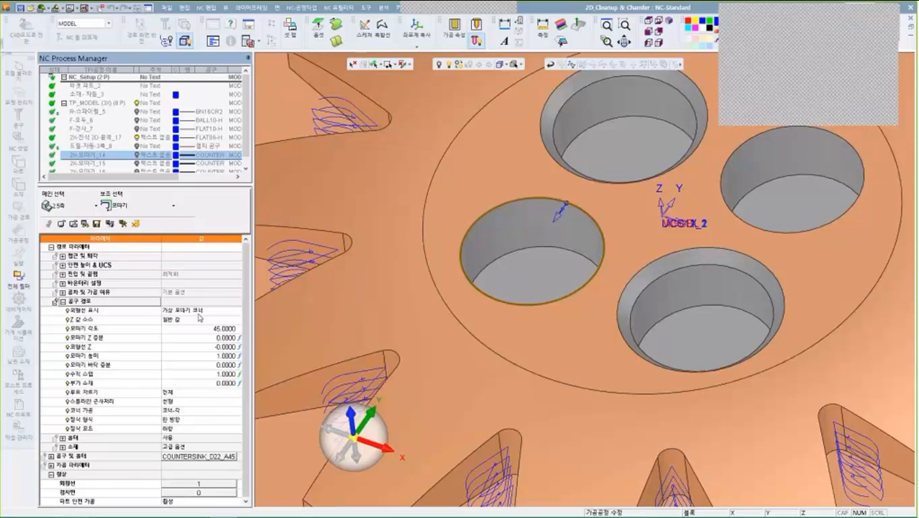
pyautogui.click(139, 225)
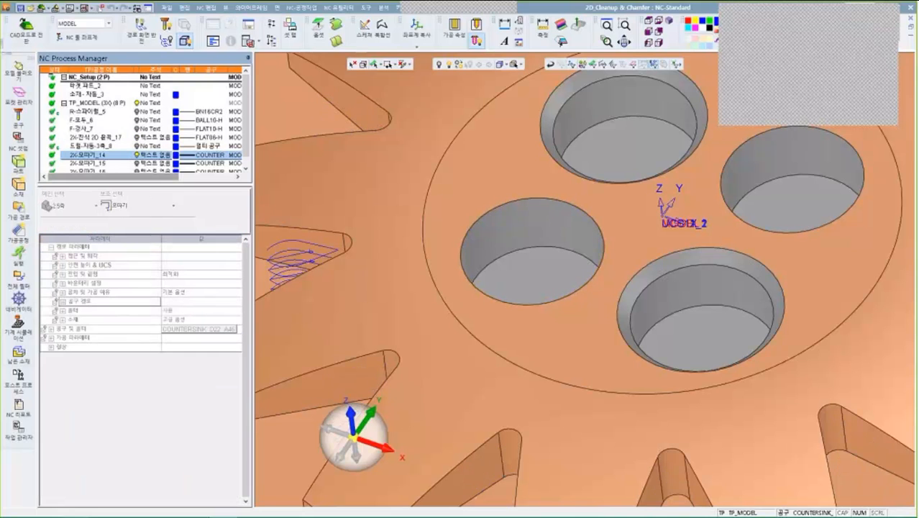
# - Use the Navigator on 2X-모따기_14 to place the countersink tool on the hole's chamfer path and inspect its contact with the edge
pyautogui.keyDown('ctrl'); pyautogui.moveTo(566, 262); pyautogui.dragTo(566, 308); pyautogui.keyUp('ctrl')
pyautogui.scroll(3, 566, 302)
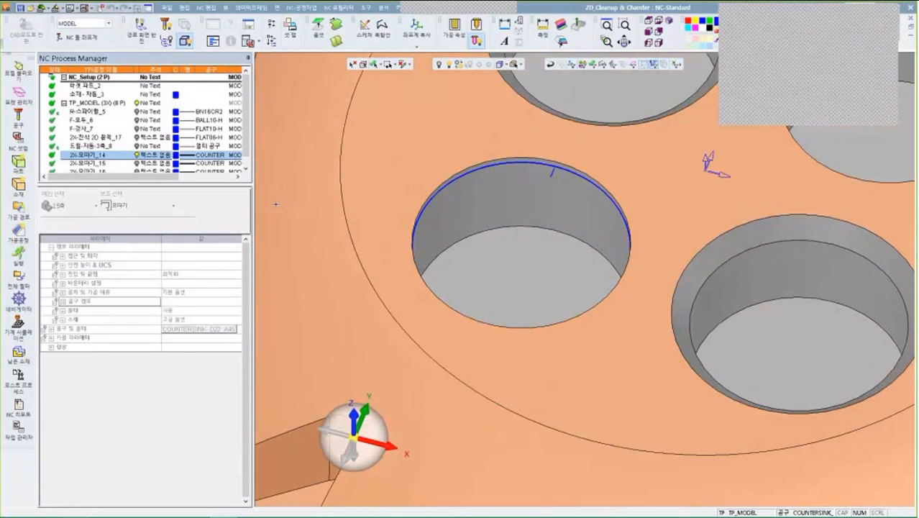
pyautogui.click(21, 300)
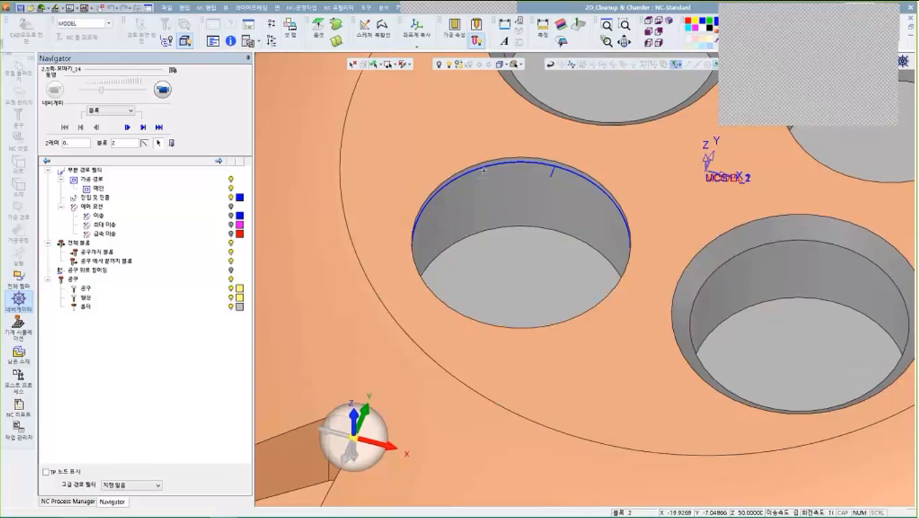
pyautogui.click(490, 173)
pyautogui.keyDown('ctrl'); pyautogui.moveTo(519, 205); pyautogui.dragTo(529, 154); pyautogui.keyUp('ctrl')
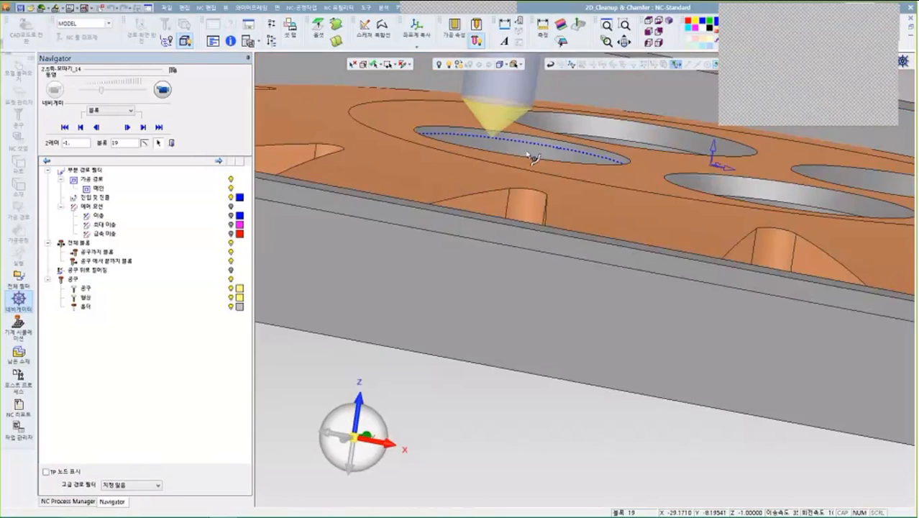
pyautogui.scroll(5, 533, 157)
pyautogui.keyDown('ctrl'); pyautogui.moveTo(620, 252); pyautogui.dragTo(651, 249); pyautogui.keyUp('ctrl')
pyautogui.scroll(-4, 643, 314)
pyautogui.keyDown('ctrl'); pyautogui.moveTo(584, 317); pyautogui.dragTo(435, 305, button='middle'); pyautogui.keyUp('ctrl')
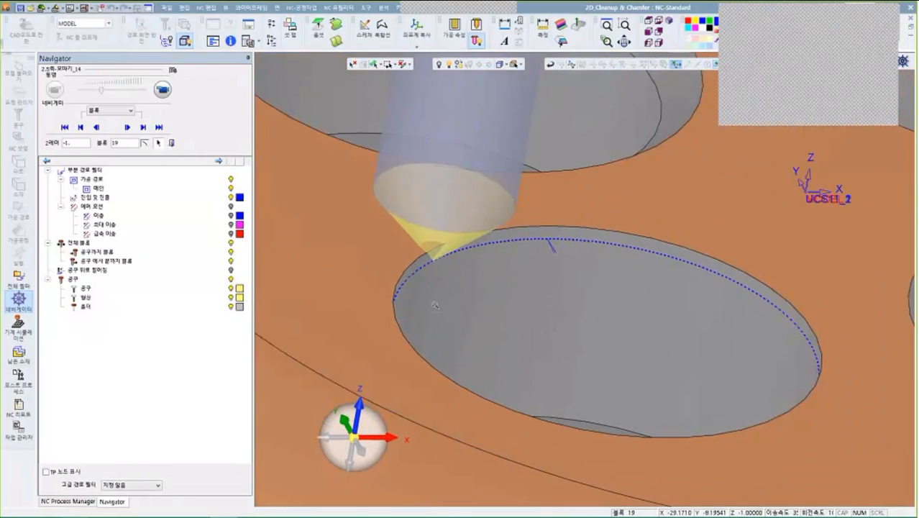
pyautogui.keyDown('ctrl'); pyautogui.moveTo(435, 305); pyautogui.dragTo(431, 241, button='right'); pyautogui.keyUp('ctrl')
pyautogui.click(172, 143)
# - Examine the modelled chamfer on the neighbouring hole up close from several angles
pyautogui.keyDown('ctrl'); pyautogui.moveTo(516, 380); pyautogui.dragTo(553, 223, button='right'); pyautogui.keyUp('ctrl')
pyautogui.keyDown('ctrl'); pyautogui.moveTo(552, 223); pyautogui.dragTo(522, 284, button='middle'); pyautogui.keyUp('ctrl')
pyautogui.keyDown('ctrl'); pyautogui.moveTo(521, 284); pyautogui.dragTo(482, 306); pyautogui.keyUp('ctrl')
pyautogui.keyDown('ctrl'); pyautogui.moveTo(499, 411); pyautogui.dragTo(575, 280, button='right'); pyautogui.keyUp('ctrl')
pyautogui.keyDown('ctrl'); pyautogui.moveTo(576, 281); pyautogui.dragTo(577, 243, button='middle'); pyautogui.keyUp('ctrl')
pyautogui.keyDown('ctrl'); pyautogui.moveTo(619, 194); pyautogui.dragTo(640, 273, button='right'); pyautogui.keyUp('ctrl')
pyautogui.keyDown('ctrl'); pyautogui.moveTo(640, 273); pyautogui.dragTo(766, 353, button='middle'); pyautogui.keyUp('ctrl')
pyautogui.keyDown('ctrl'); pyautogui.moveTo(597, 161); pyautogui.dragTo(611, 252, button='right'); pyautogui.keyUp('ctrl')
pyautogui.moveTo(611, 252)
pyautogui.keyDown('ctrl'); pyautogui.mouseDown()
pyautogui.moveTo(630, 199)
pyautogui.moveTo(604, 209)
pyautogui.moveTo(623, 236)
pyautogui.moveTo(615, 238)
pyautogui.mouseUp(); pyautogui.keyUp('ctrl')
# - Review the tool path parameters, contour representation options and selected contour of chamfer procedure 2X-모따기_15 without changing them
pyautogui.click(99, 164)
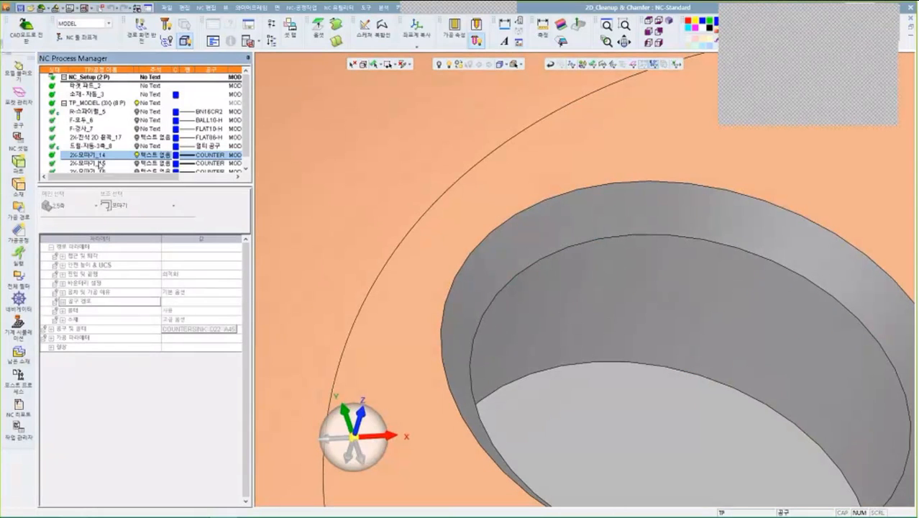
pyautogui.doubleClick(100, 164)
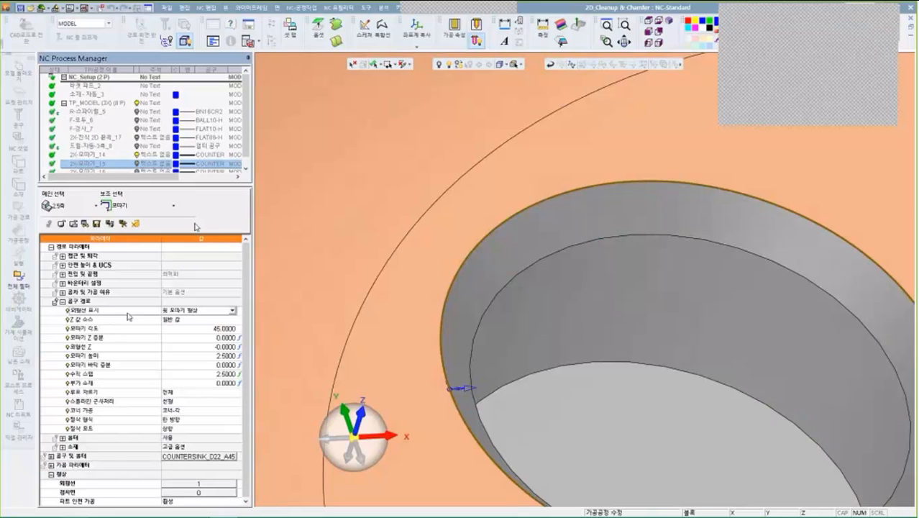
pyautogui.click(216, 310)
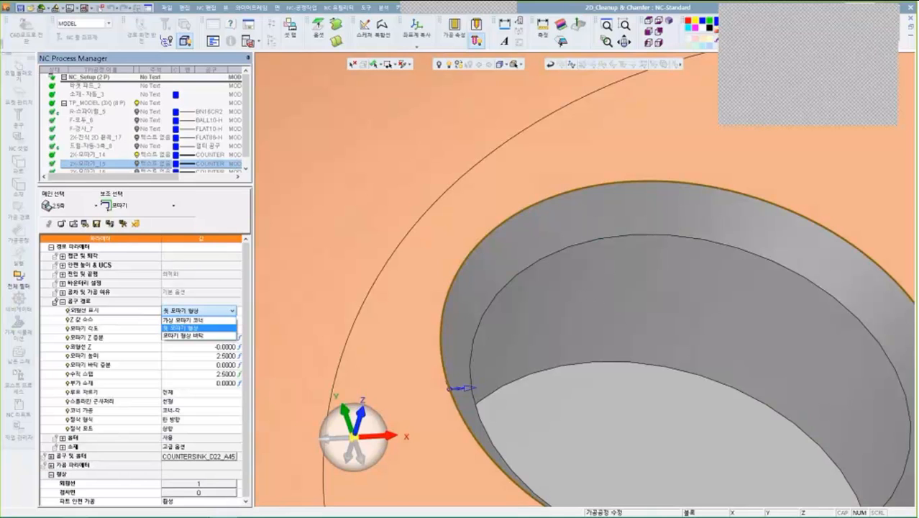
pyautogui.click(231, 392)
pyautogui.click(218, 484)
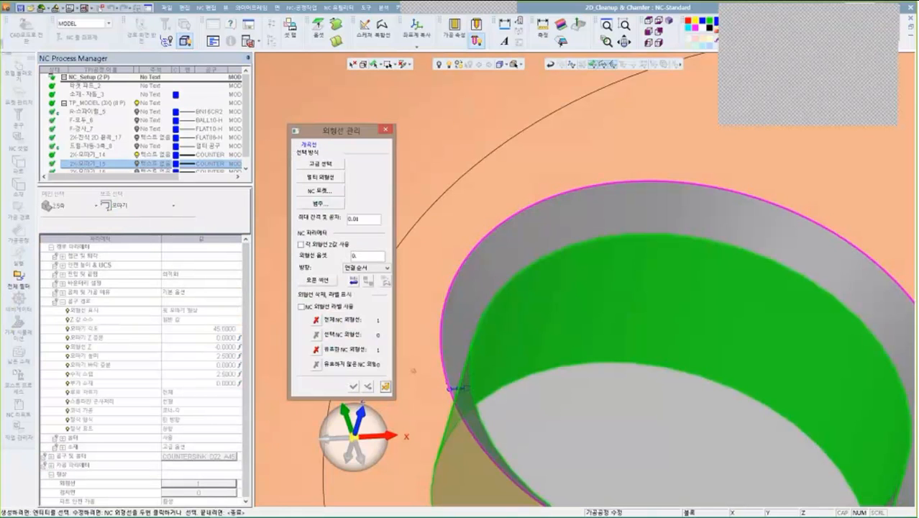
pyautogui.click(353, 386)
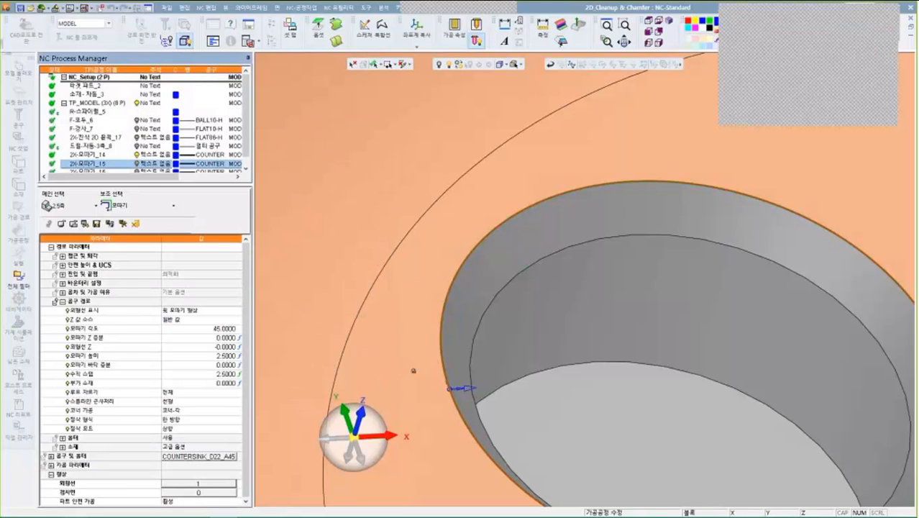
# - Display the toolpath of 2X-모따기_15 and inspect the countersink tool's position along the chamfered hole edge with the Navigator
pyautogui.click(137, 164)
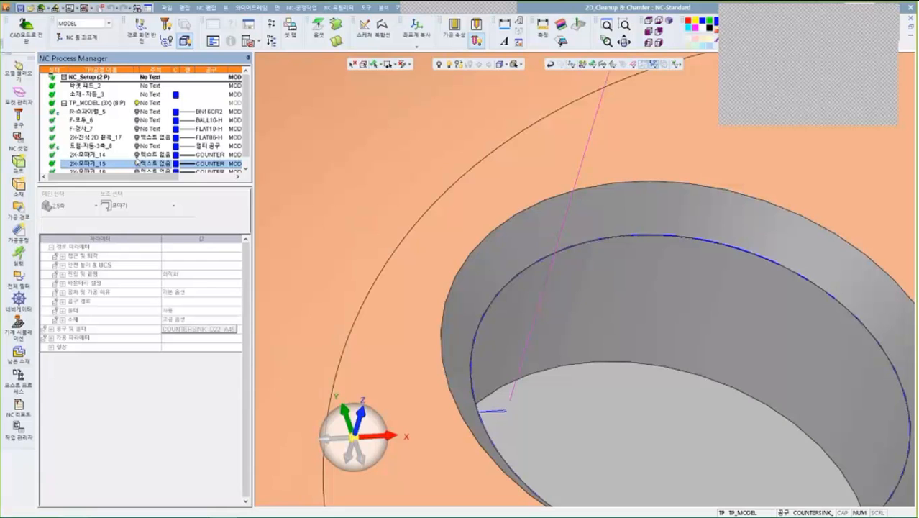
pyautogui.moveTo(560, 325); pyautogui.dragTo(595, 295, button='middle')
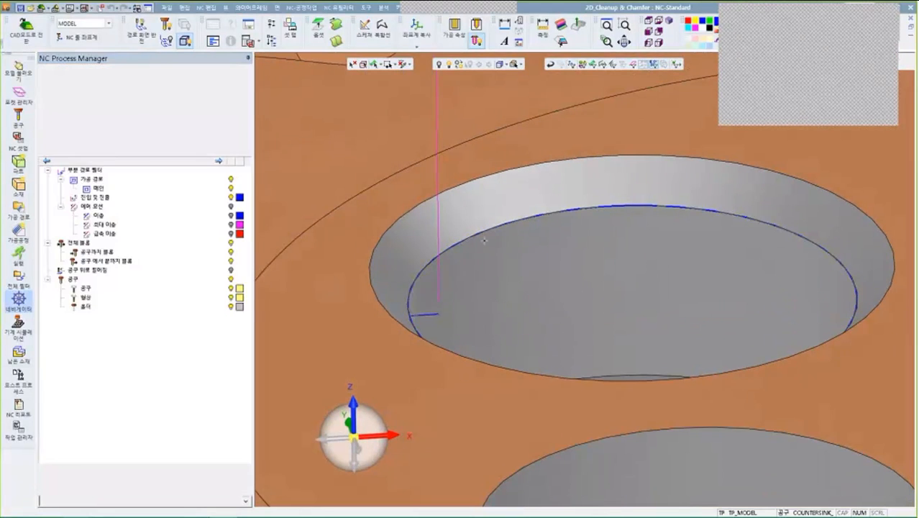
pyautogui.moveTo(538, 285); pyautogui.dragTo(534, 332, button='middle')
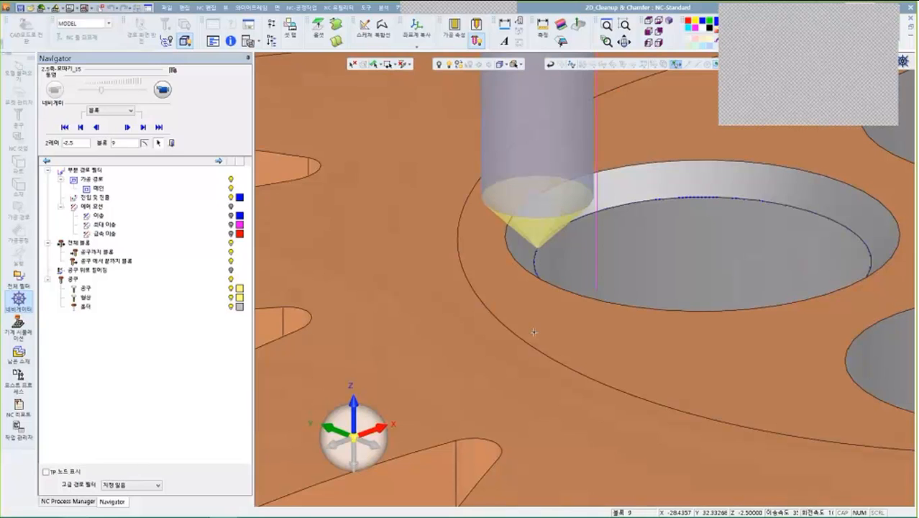
pyautogui.moveTo(285, 298)
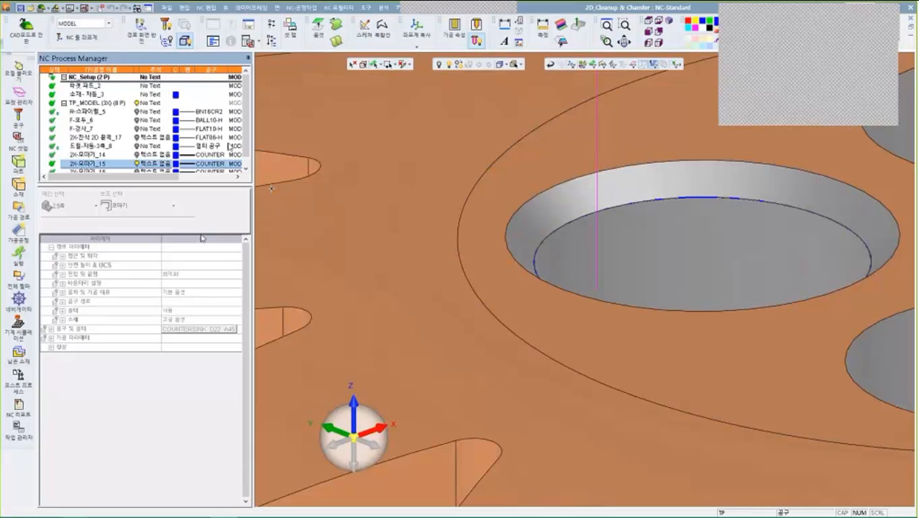
# - Close the 2D_Cleanup & Chamfer file without saving the changes
pyautogui.click(167, 9)
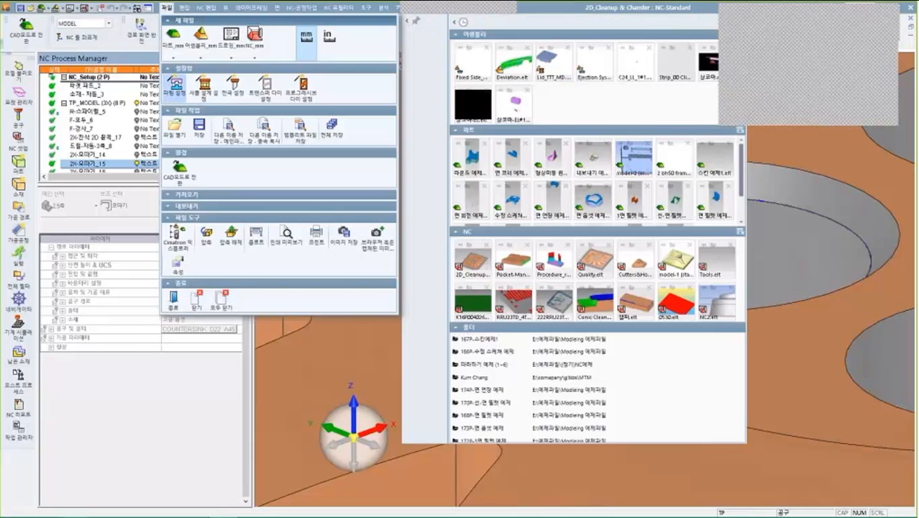
pyautogui.click(200, 300)
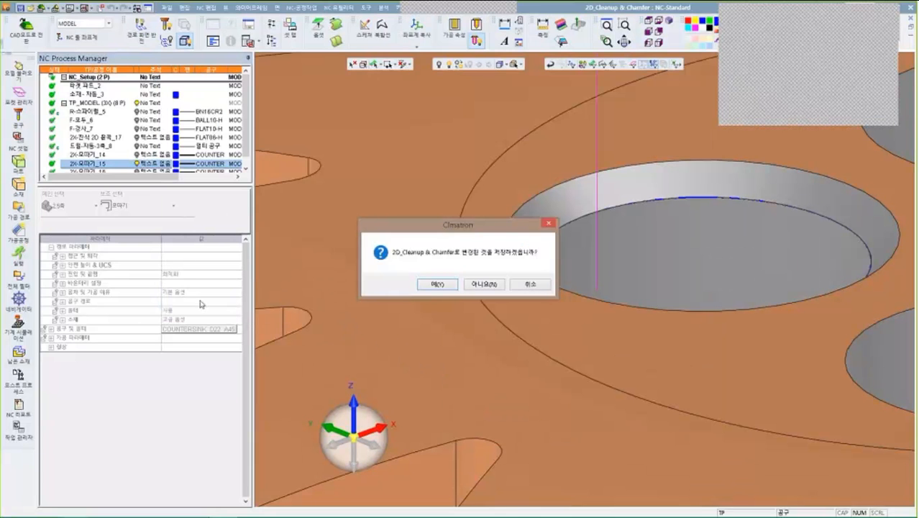
pyautogui.click(490, 285)
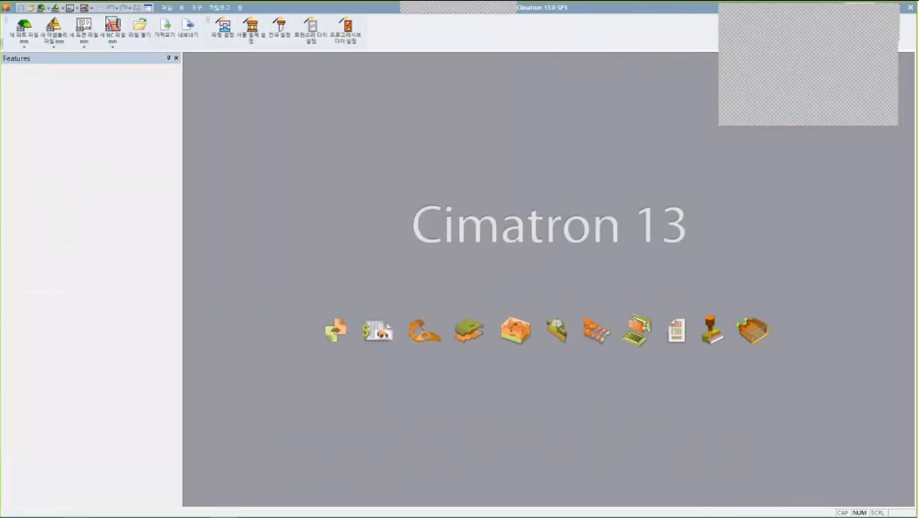
# - Switch to the presentation folder, open 4.가공공정 순서 재배치.pptx in PowerPoint and maximize its window
pyautogui.click(77, 508)
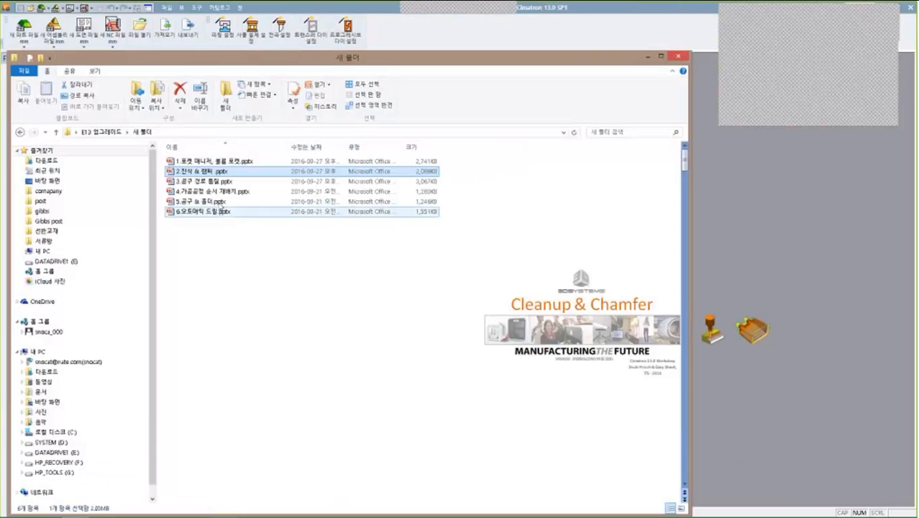
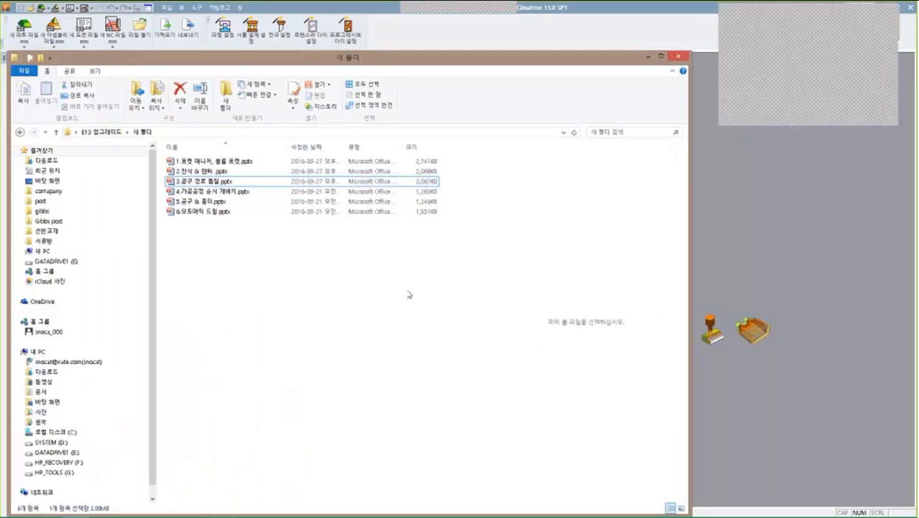
pyautogui.click(231, 238)
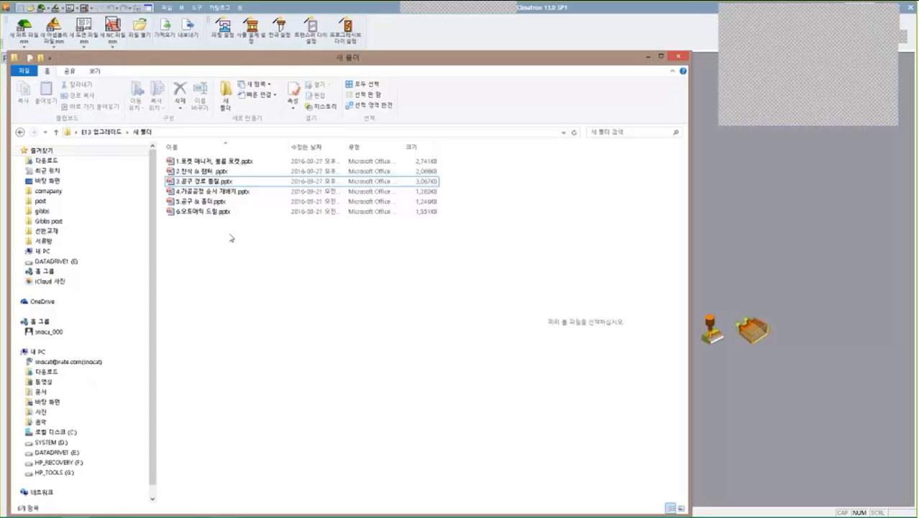
pyautogui.doubleClick(242, 192)
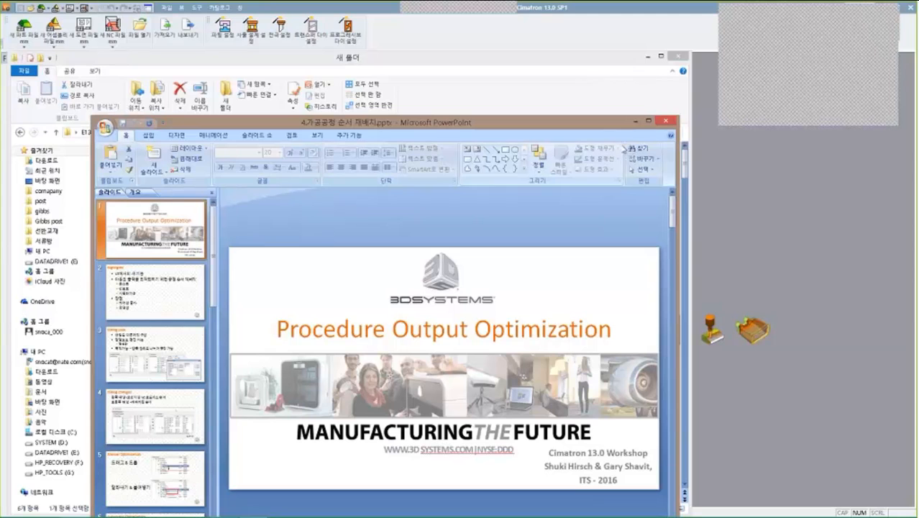
pyautogui.click(643, 123)
# - Read through the procedure output optimization slides from Highlights to Automatic Optimization
pyautogui.click(48, 196)
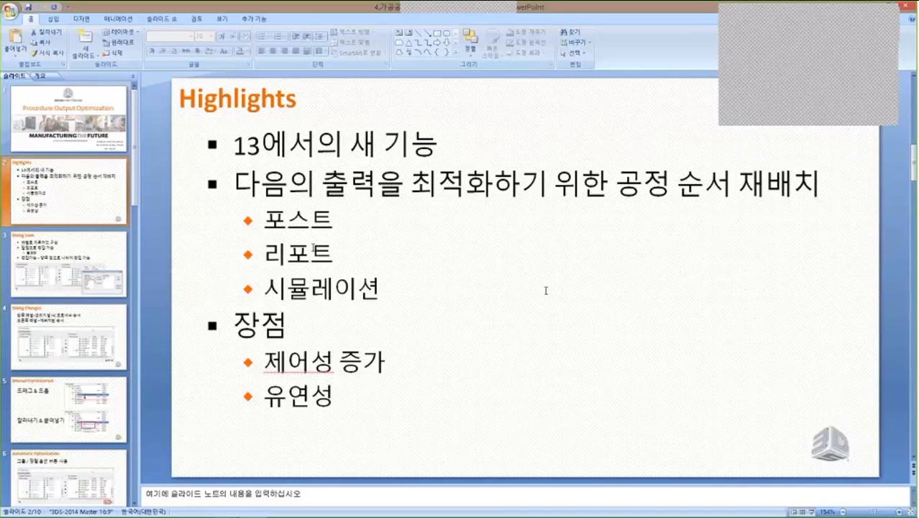
pyautogui.click(74, 272)
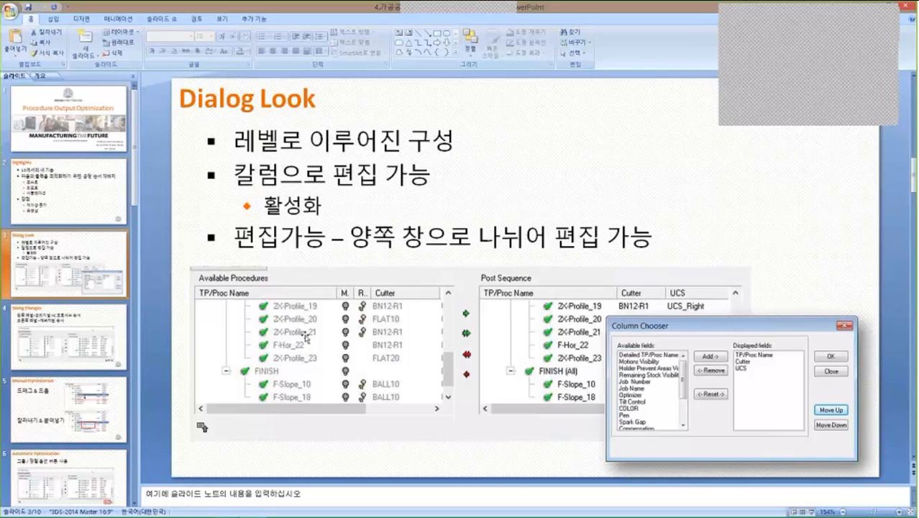
pyautogui.click(121, 345)
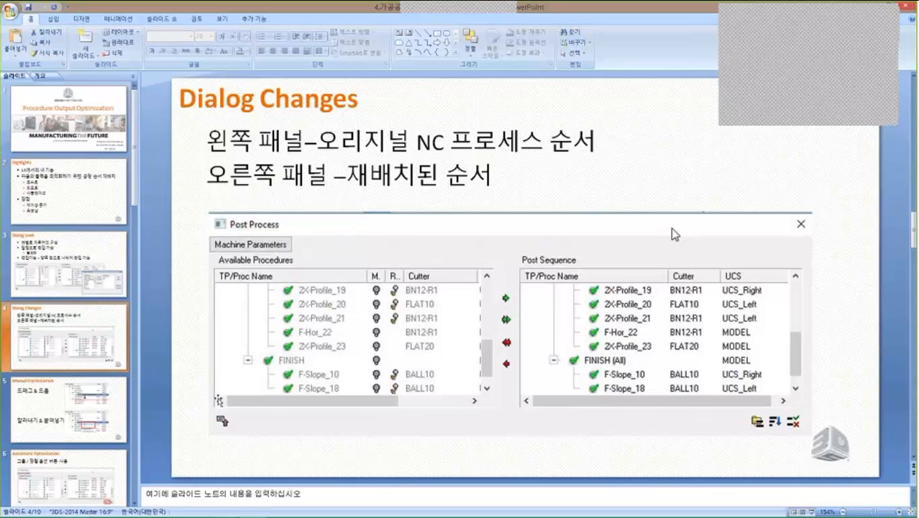
pyautogui.click(119, 424)
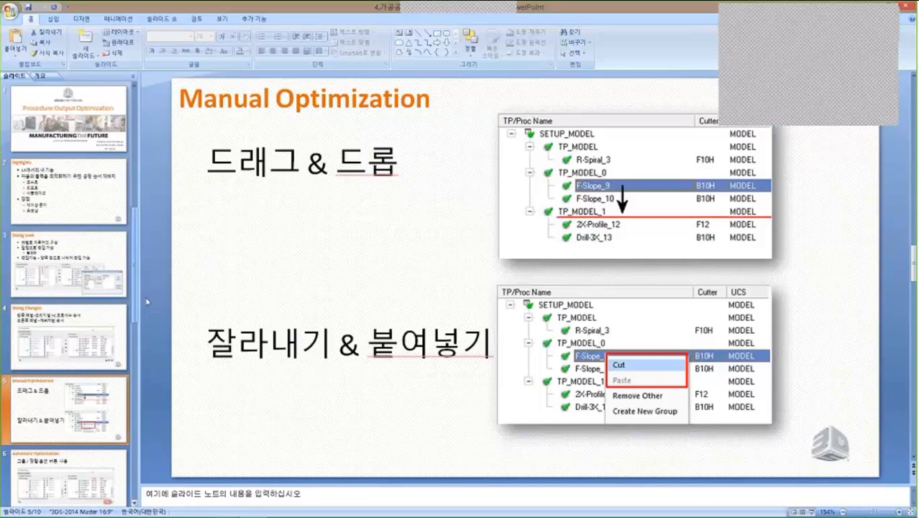
pyautogui.scroll(-1, 143, 337)
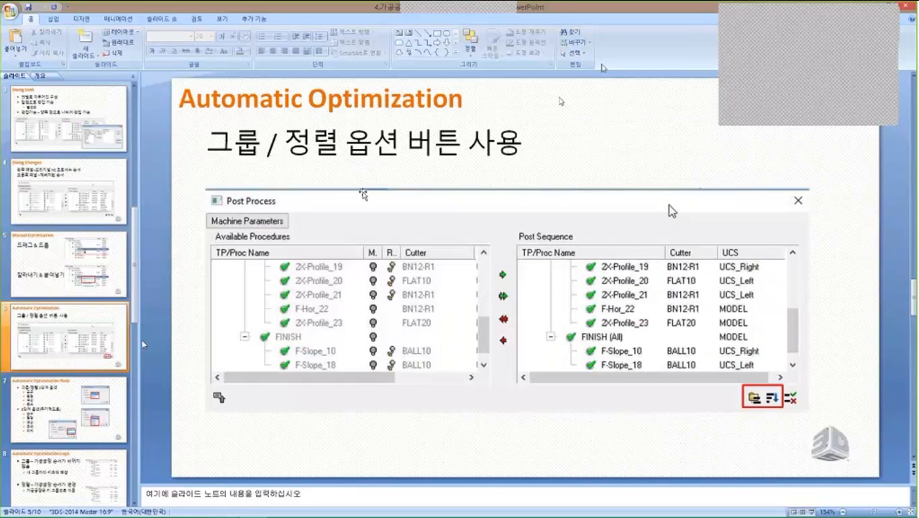
# - Close the presentation and the presentation folder window, and return to Cimatron
pyautogui.doubleClick(625, 10)
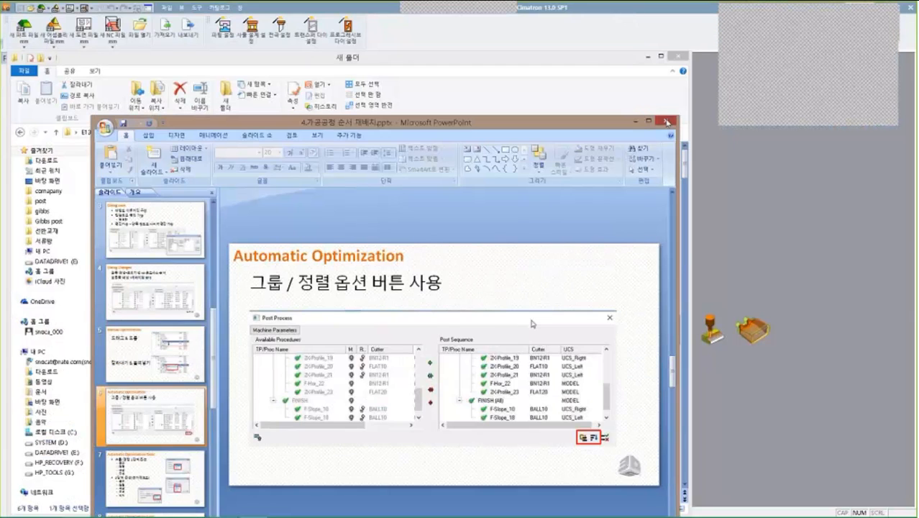
pyautogui.click(668, 121)
pyautogui.click(680, 58)
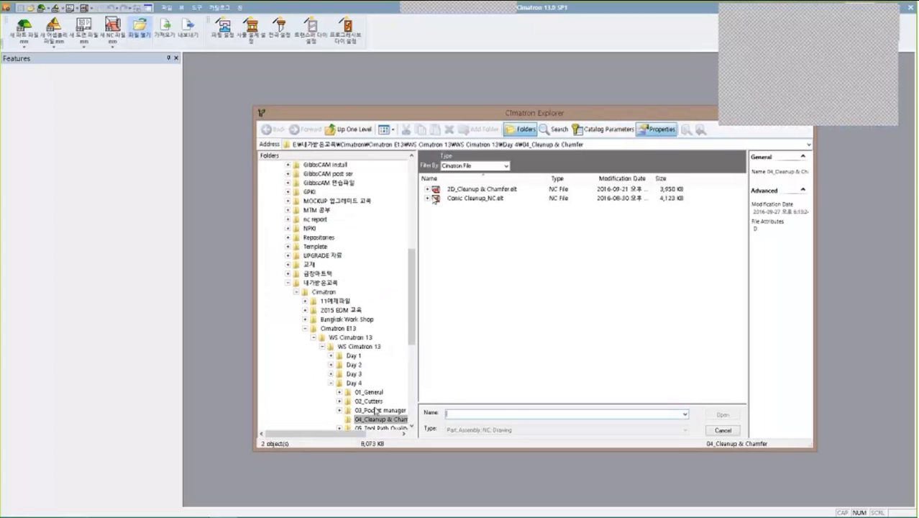
# - Open Procedure_reordering.elt from the 09_Procedure reordering folder under Day 5
pyautogui.click(340, 411)
pyautogui.click(348, 385)
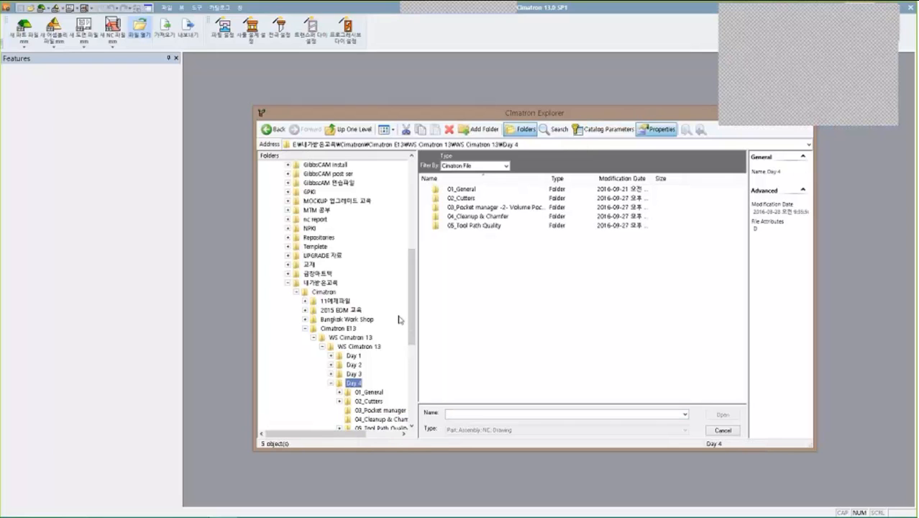
pyautogui.click(331, 384)
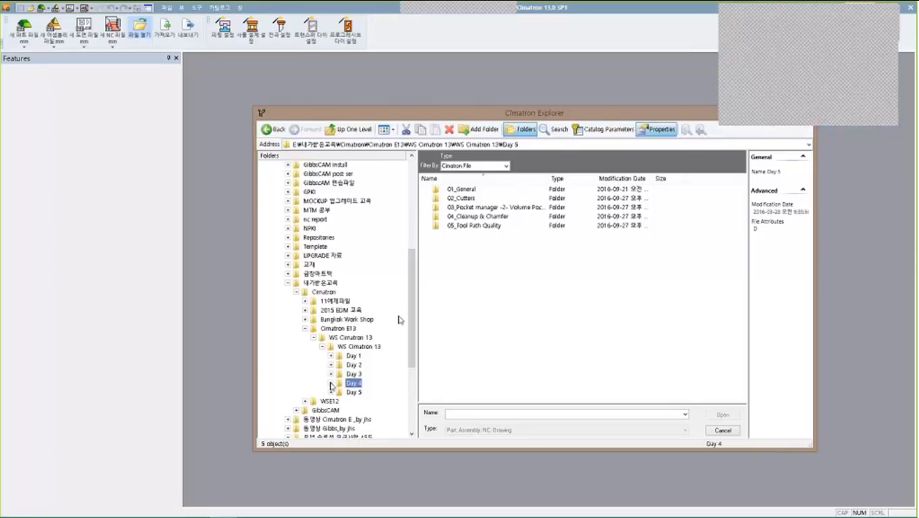
pyautogui.click(354, 392)
pyautogui.doubleClick(466, 216)
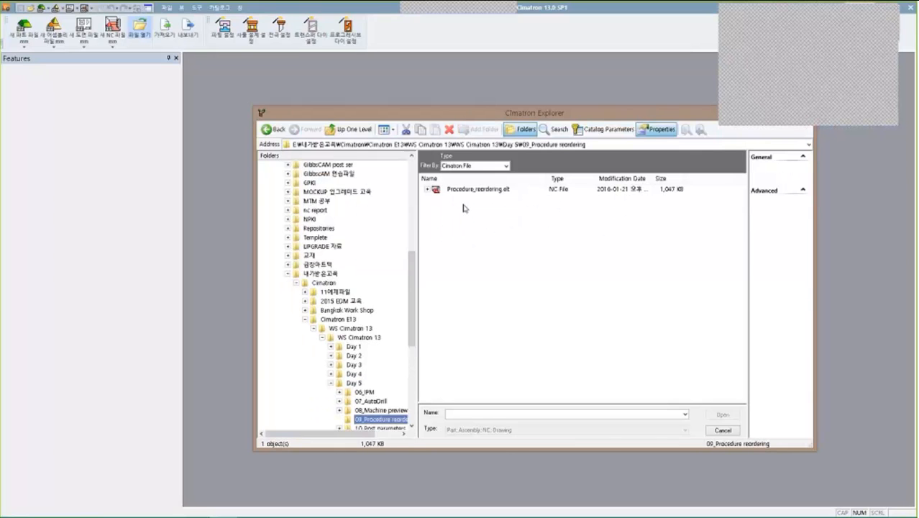
pyautogui.click(466, 191)
pyautogui.doubleClick(467, 191)
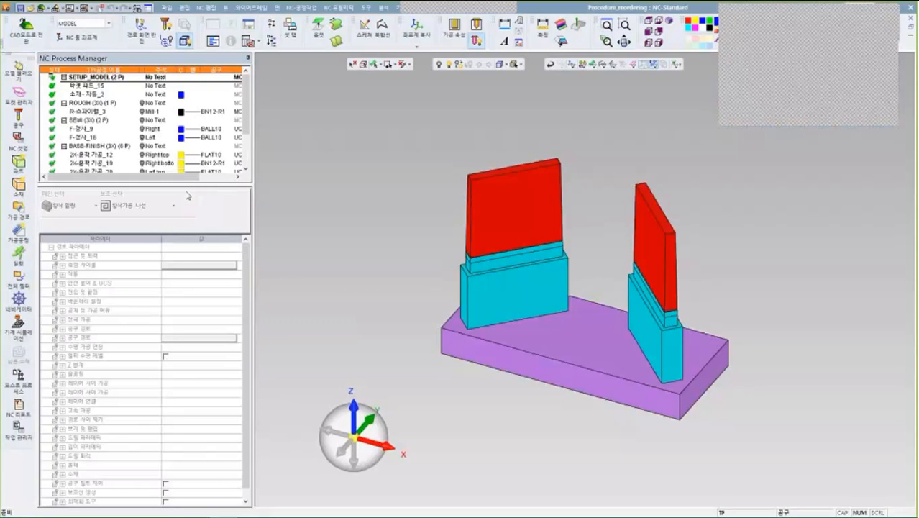
# - Enlarge the NC process list, start the post process and add all procedures from every toolpath to the post sequence
pyautogui.moveTo(191, 184); pyautogui.dragTo(216, 326)
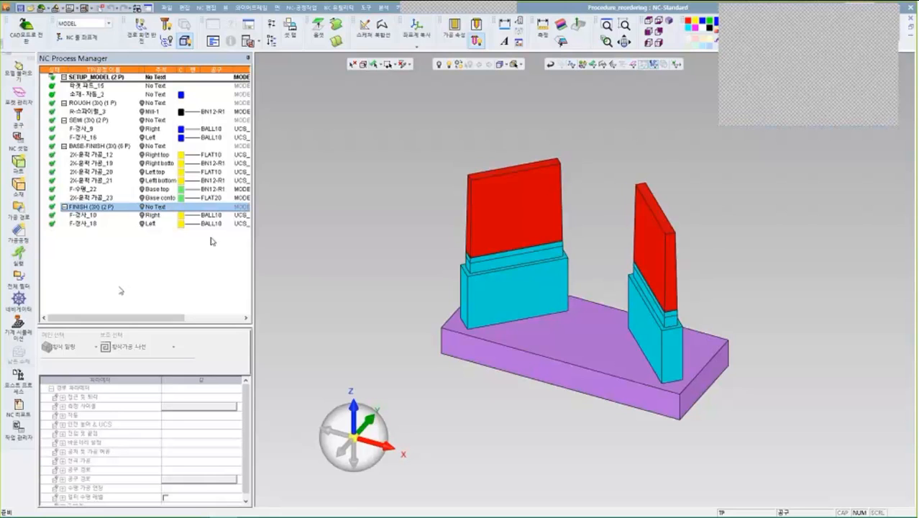
pyautogui.click(28, 372)
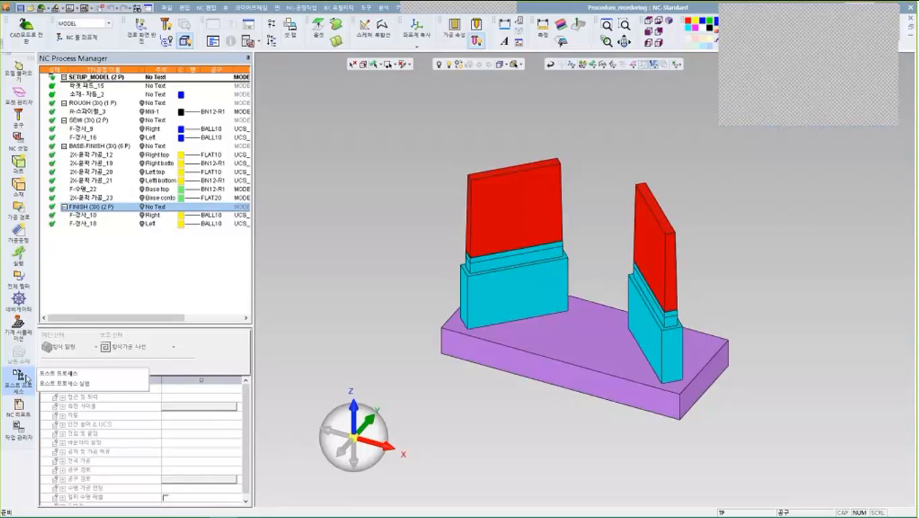
pyautogui.click(27, 378)
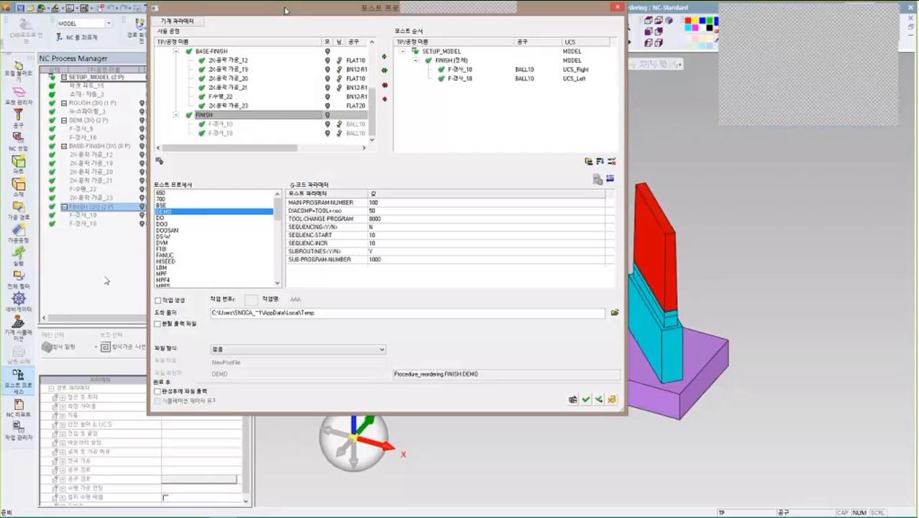
pyautogui.moveTo(286, 16); pyautogui.dragTo(322, 67)
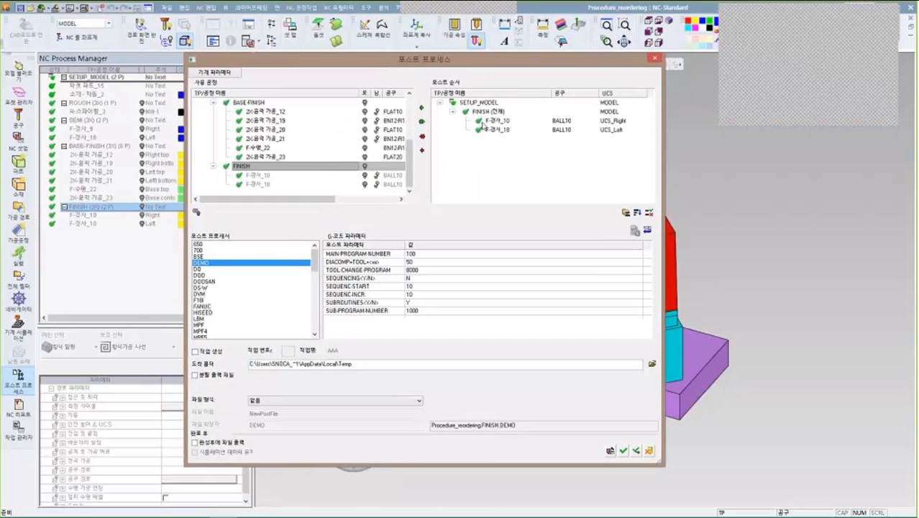
pyautogui.click(423, 123)
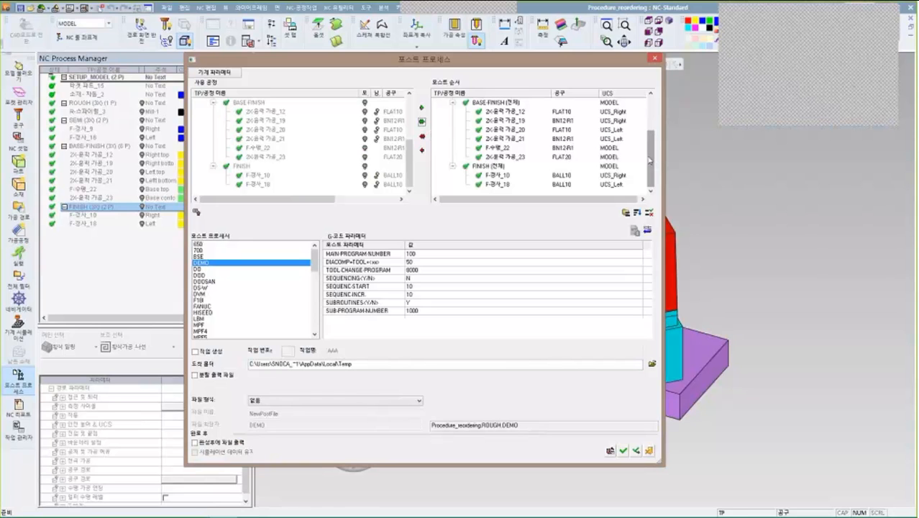
pyautogui.scroll(4, 650, 160)
pyautogui.moveTo(424, 61); pyautogui.dragTo(461, 55)
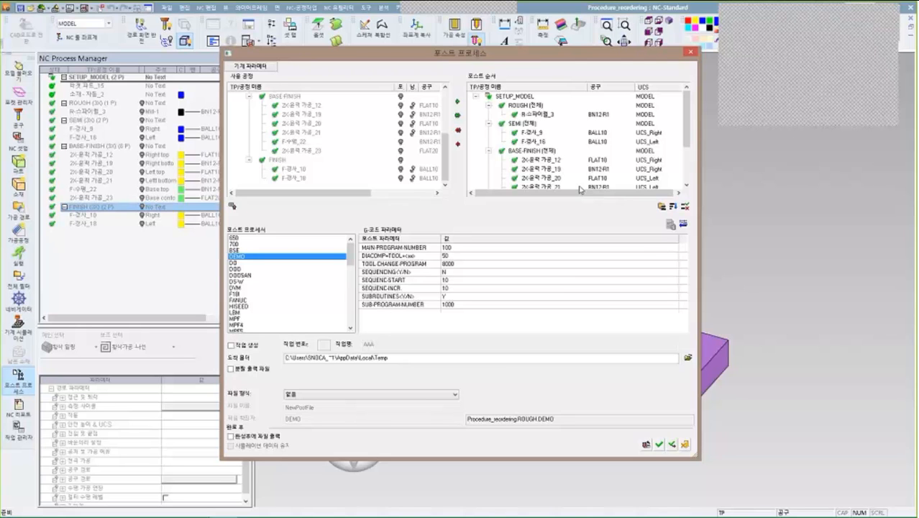
# - Automatically group the post sequence by 공구 (tool) with 없음 as the secondary key, and review the groups against the process list
pyautogui.click(662, 207)
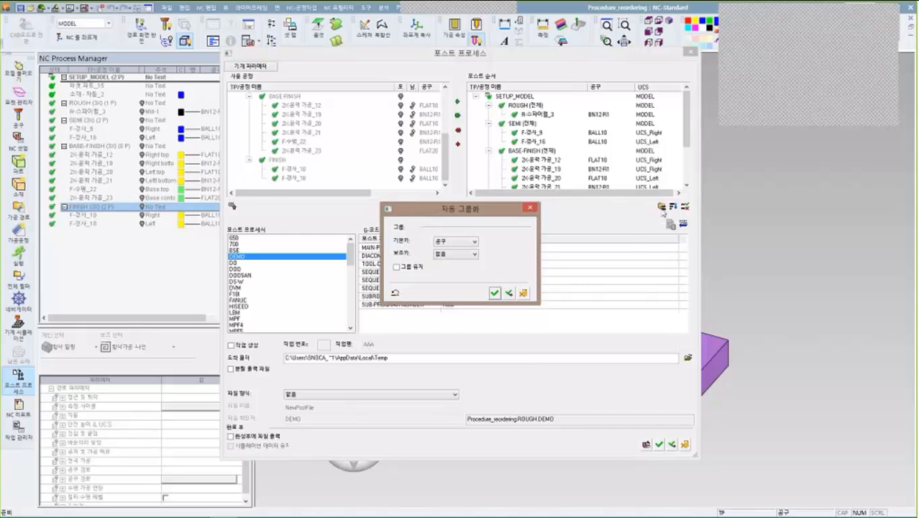
pyautogui.click(473, 242)
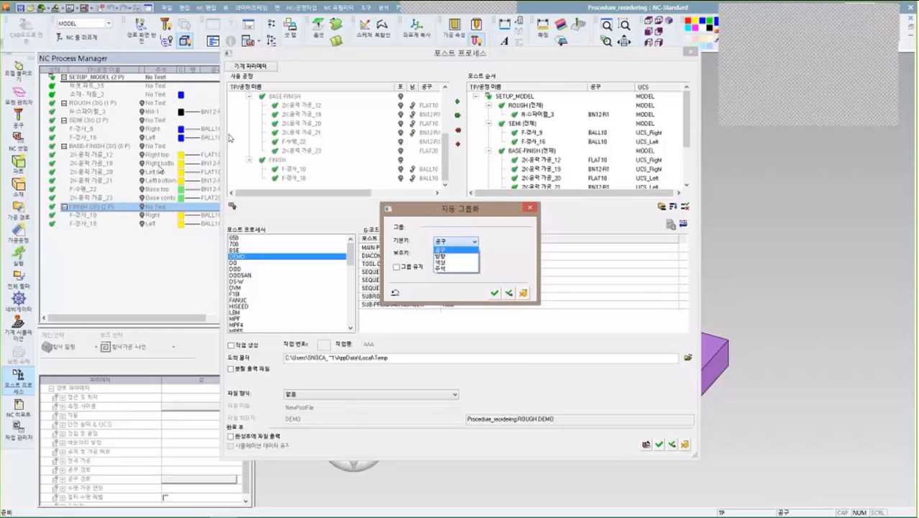
pyautogui.click(468, 251)
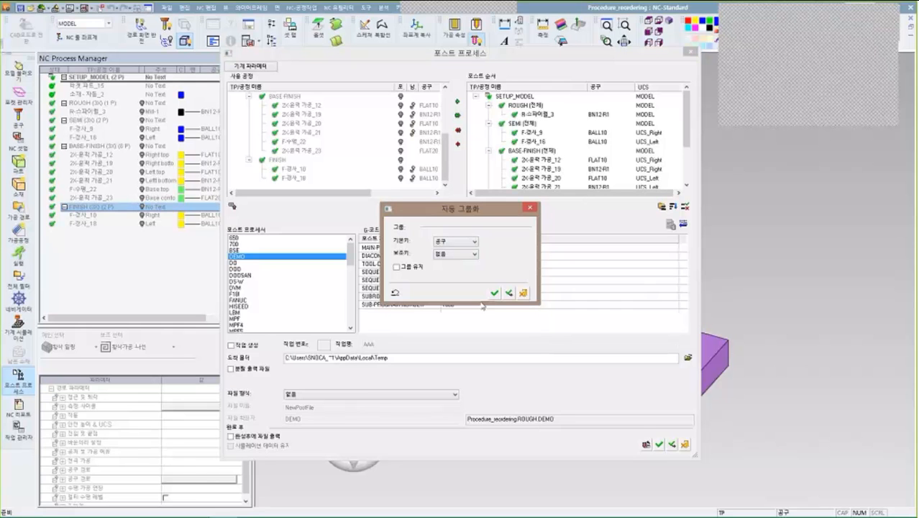
pyautogui.moveTo(489, 208); pyautogui.dragTo(352, 157)
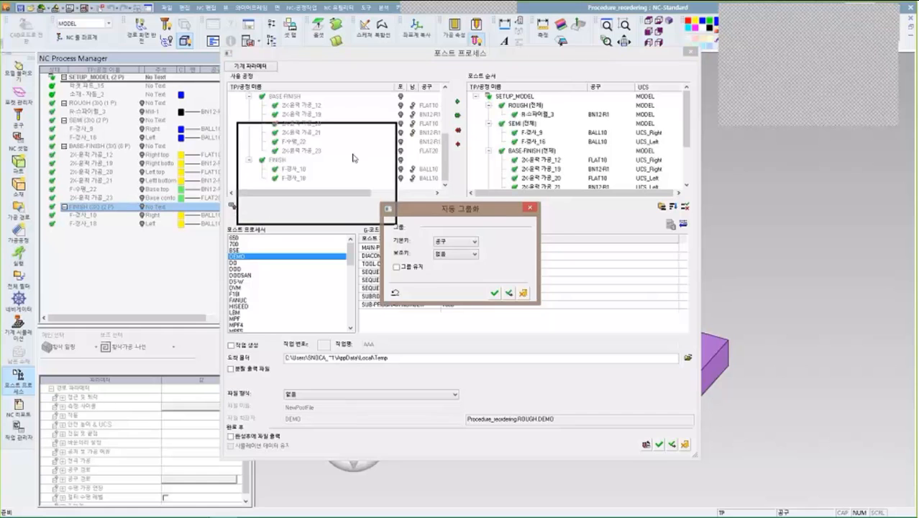
pyautogui.click(352, 214)
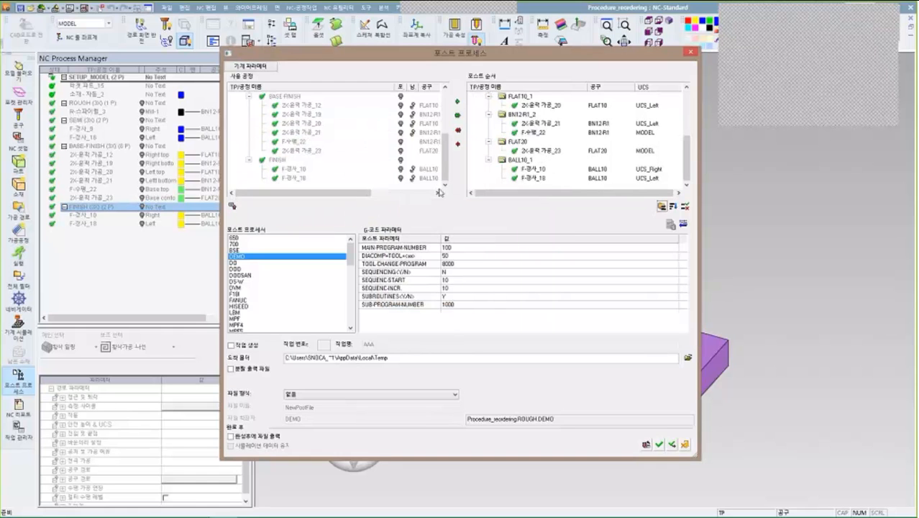
pyautogui.moveTo(688, 146)
pyautogui.mouseDown()
pyautogui.moveTo(686, 105)
pyautogui.moveTo(686, 155)
pyautogui.mouseUp()
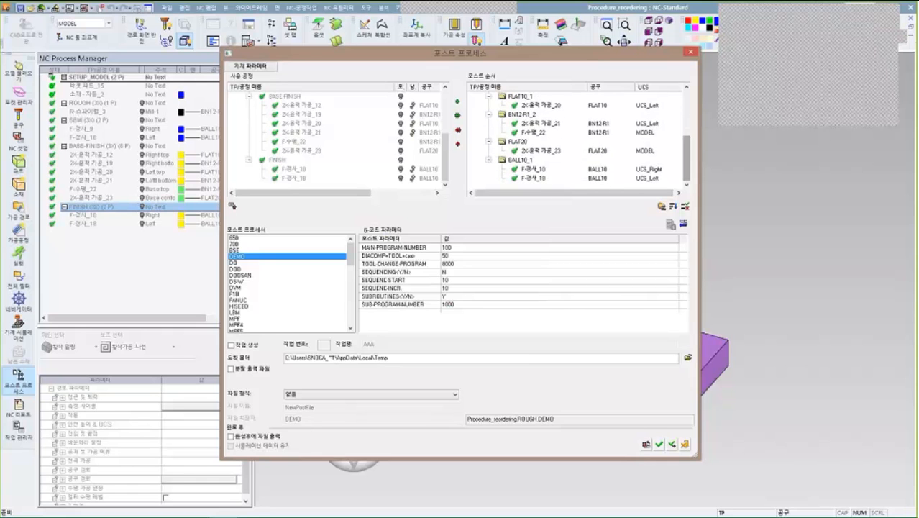
pyautogui.moveTo(538, 55); pyautogui.dragTo(572, 267)
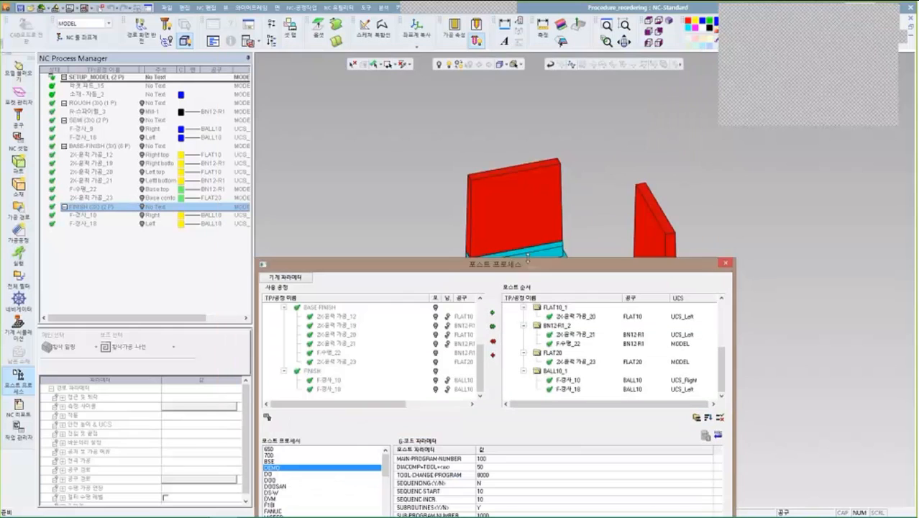
pyautogui.moveTo(447, 266); pyautogui.dragTo(381, 76)
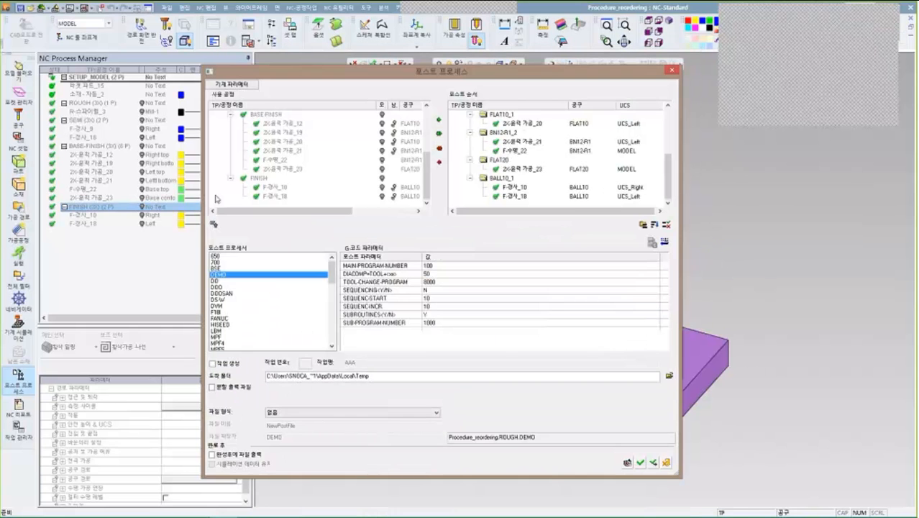
pyautogui.moveTo(293, 77); pyautogui.dragTo(381, 85)
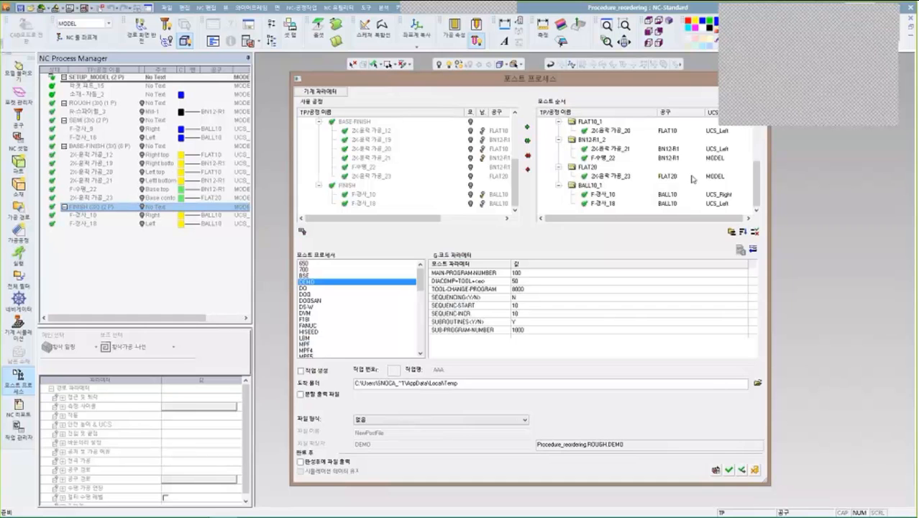
pyautogui.moveTo(755, 177); pyautogui.dragTo(749, 126)
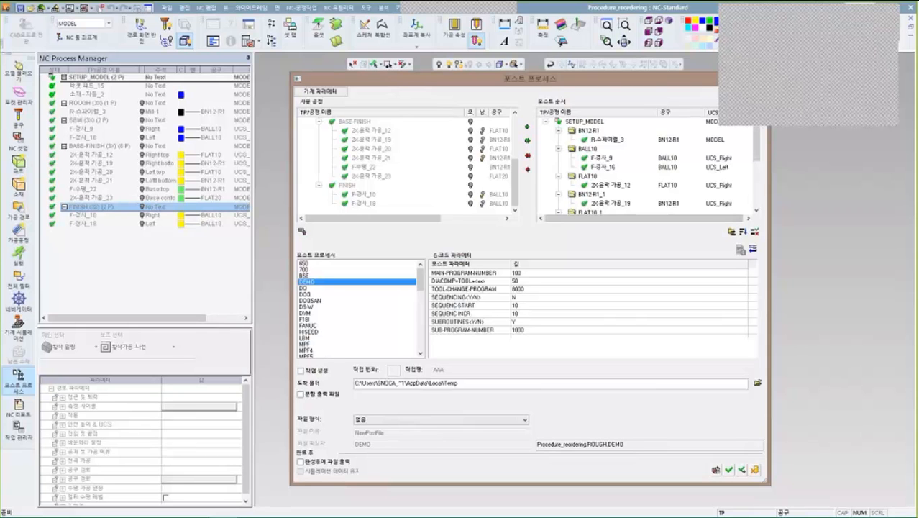
# - Enable job creation (작업 생성) with the job name test and set the file format to G-코드 파일
pyautogui.click(301, 371)
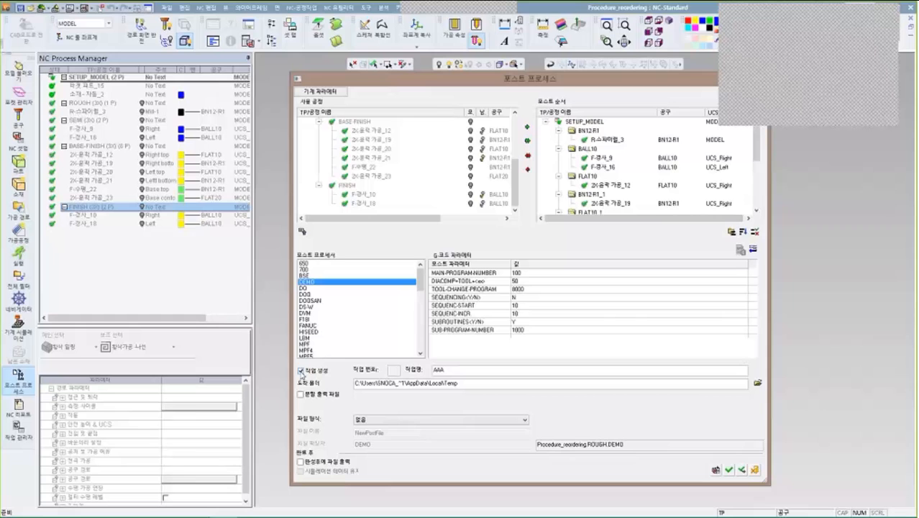
pyautogui.doubleClick(465, 368)
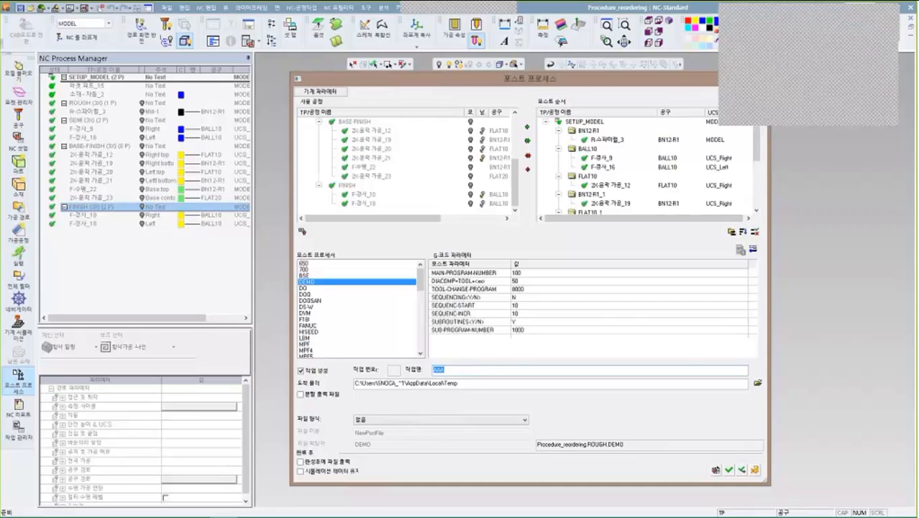
pyautogui.write('test')
pyautogui.click(450, 420)
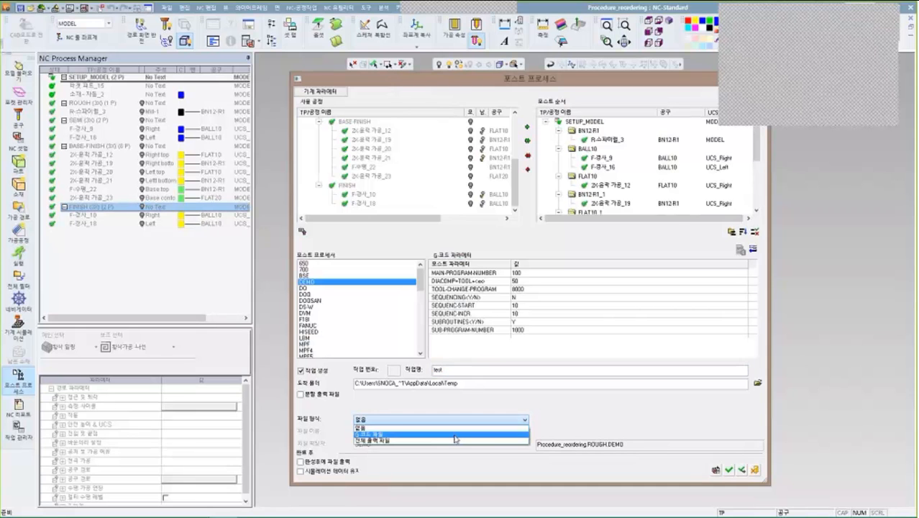
pyautogui.click(452, 436)
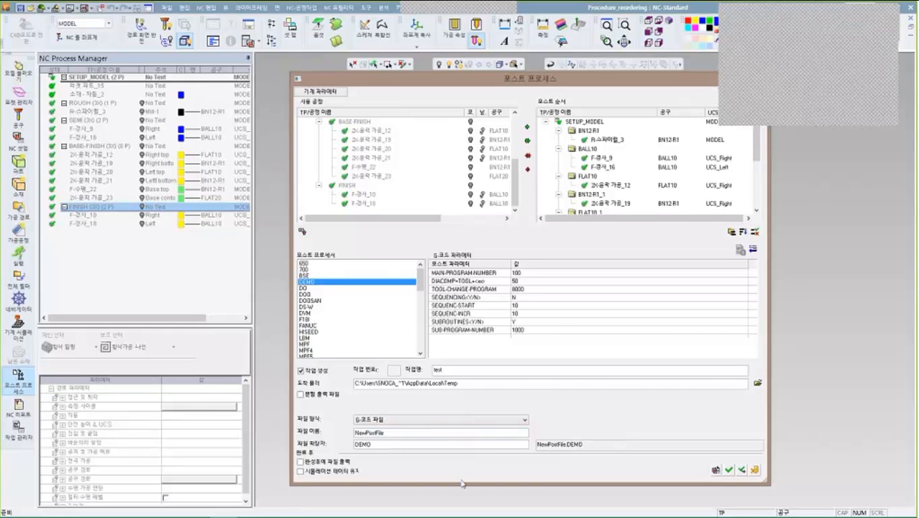
pyautogui.click(727, 474)
# - Set the target folder to C:\Cimatron_Documents and run the post process, overwriting the existing file
pyautogui.click(758, 384)
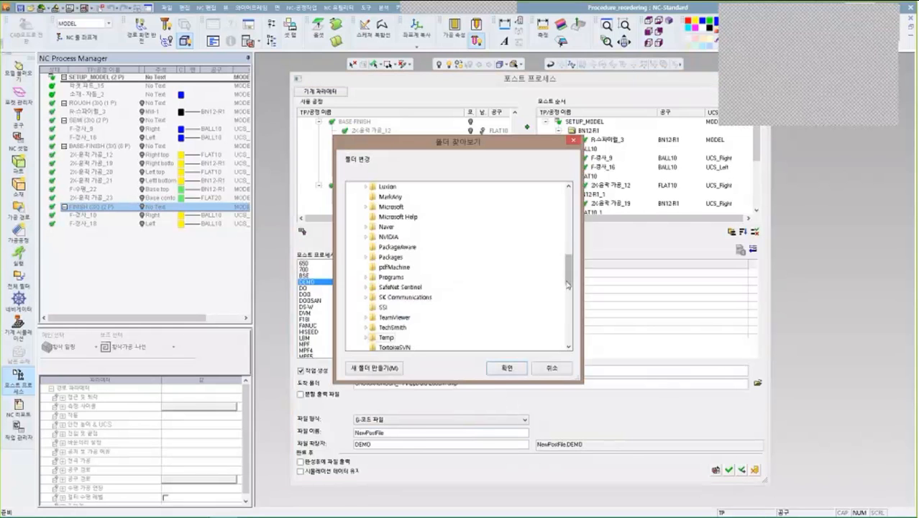
pyautogui.moveTo(568, 277); pyautogui.dragTo(570, 211)
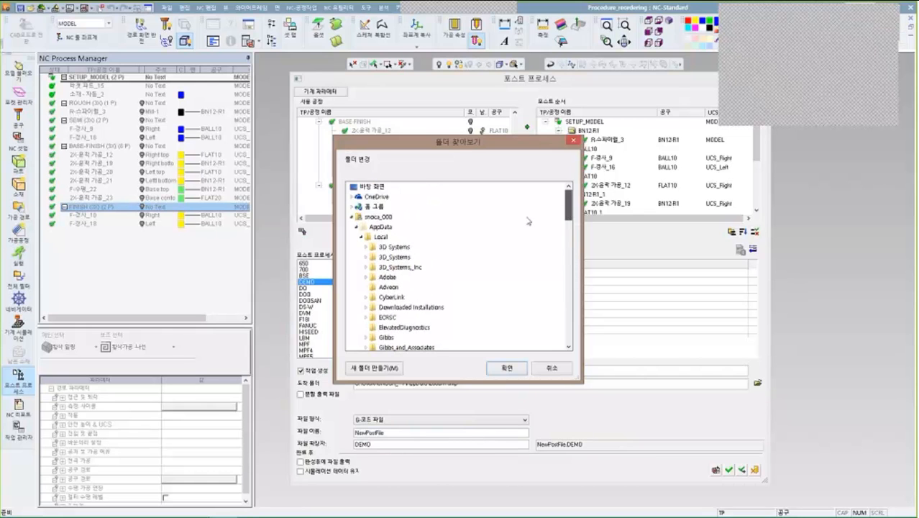
pyautogui.click(352, 216)
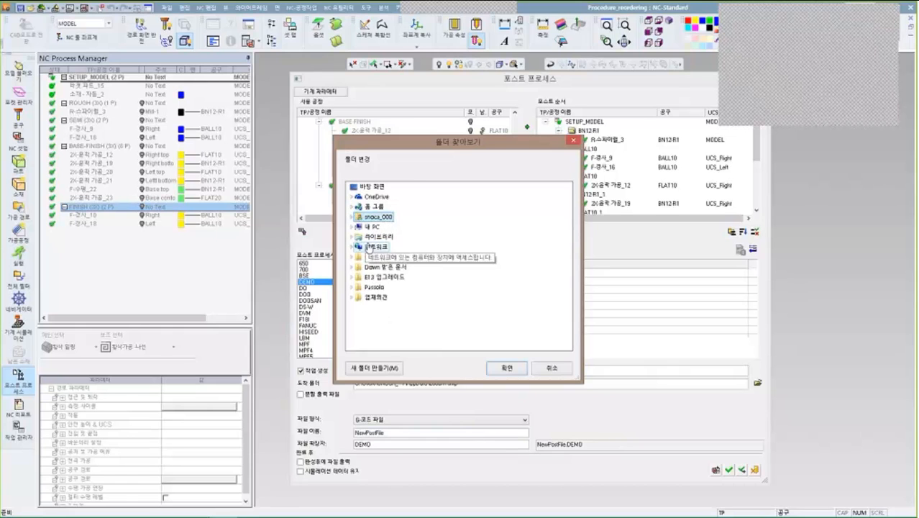
pyautogui.click(376, 227)
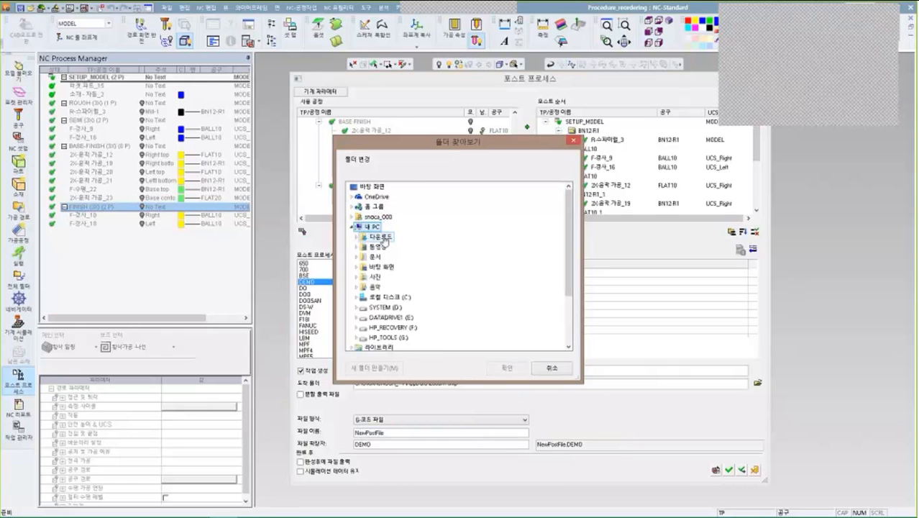
pyautogui.click(399, 297)
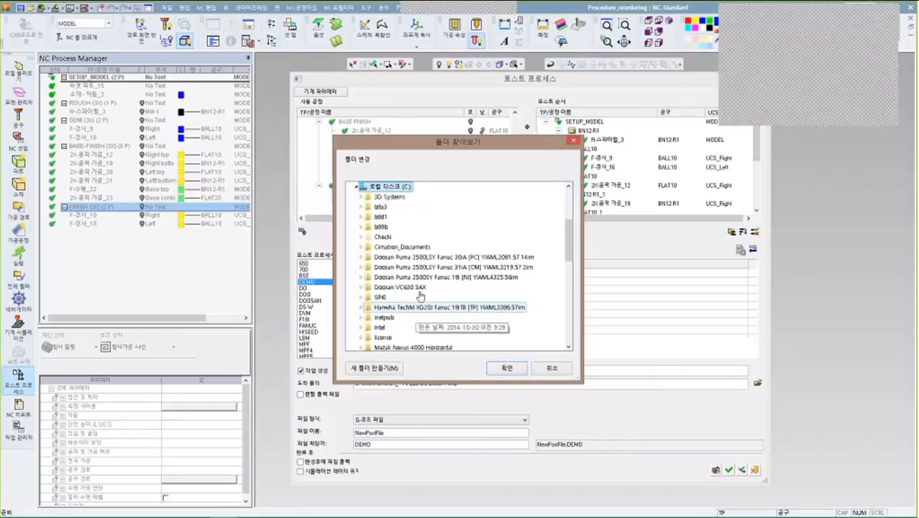
pyautogui.click(402, 247)
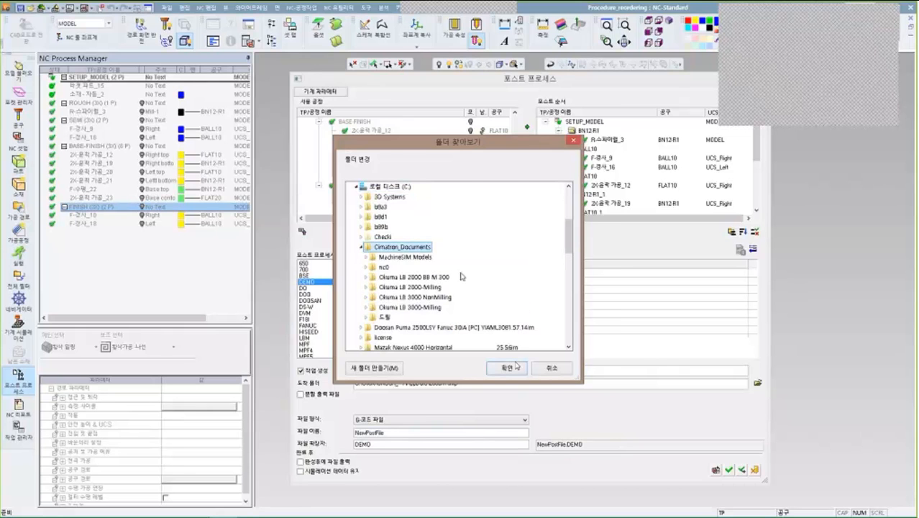
pyautogui.click(509, 368)
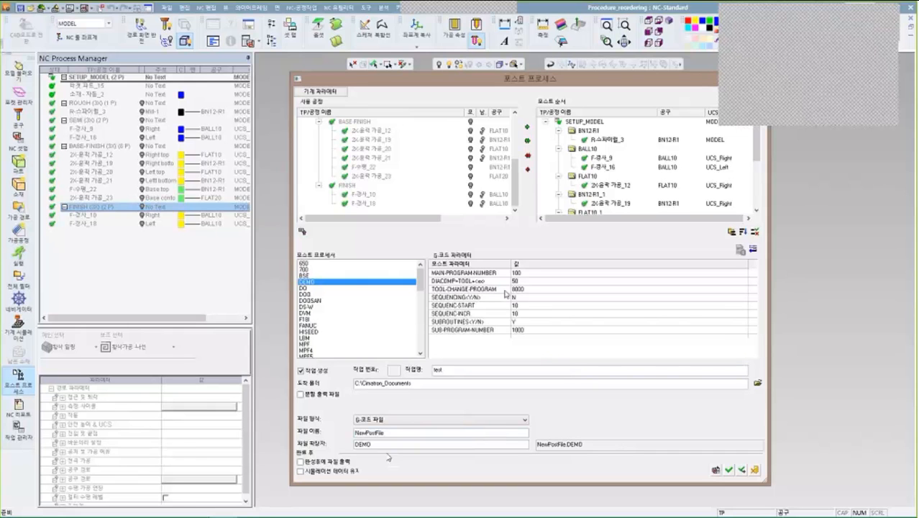
pyautogui.click(729, 471)
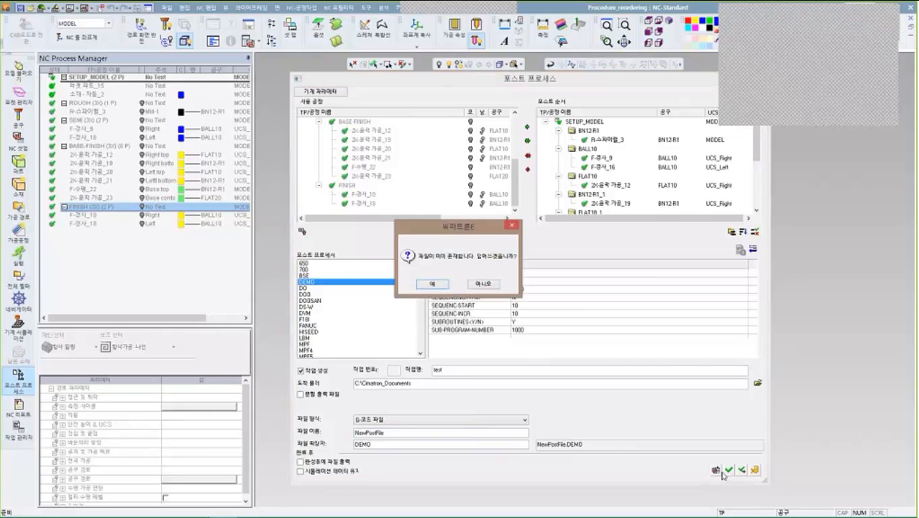
pyautogui.click(433, 283)
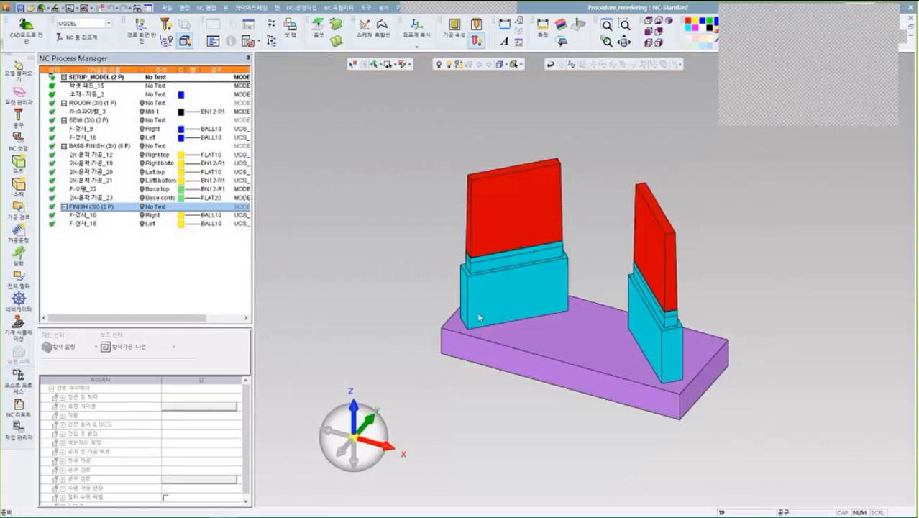
# - Open the C:\Cimatron_Documents folder in File Explorer and sort its files by modified date, newest first
pyautogui.press('super+e')
pyautogui.doubleClick(177, 260)
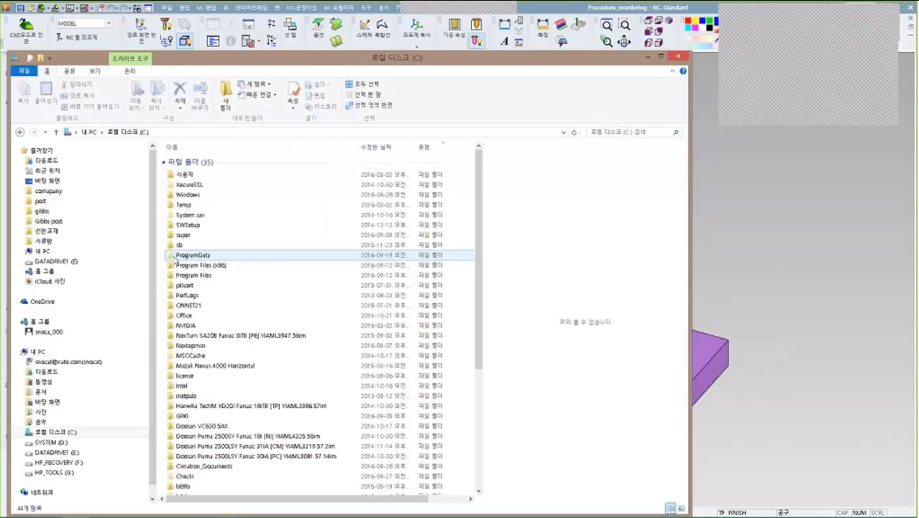
pyautogui.click(186, 325)
pyautogui.scroll(-5, 217, 361)
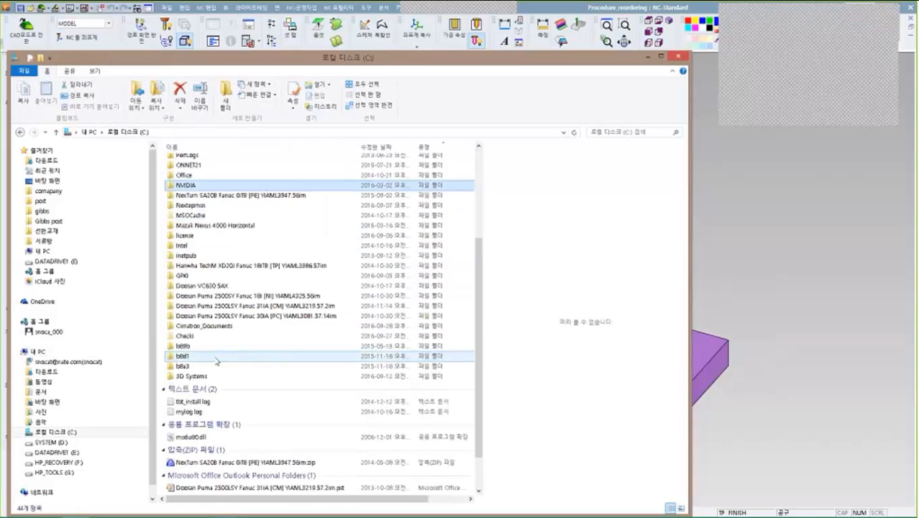
pyautogui.doubleClick(223, 326)
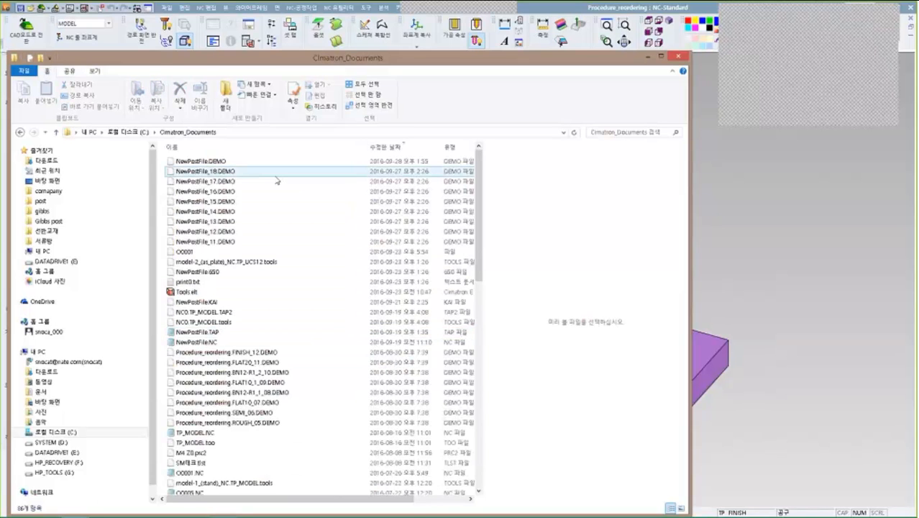
pyautogui.click(400, 149)
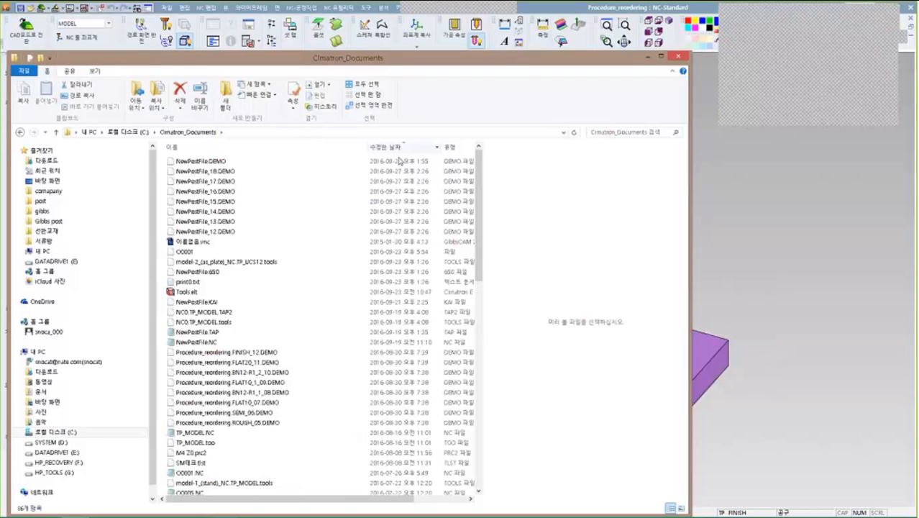
pyautogui.click(400, 161)
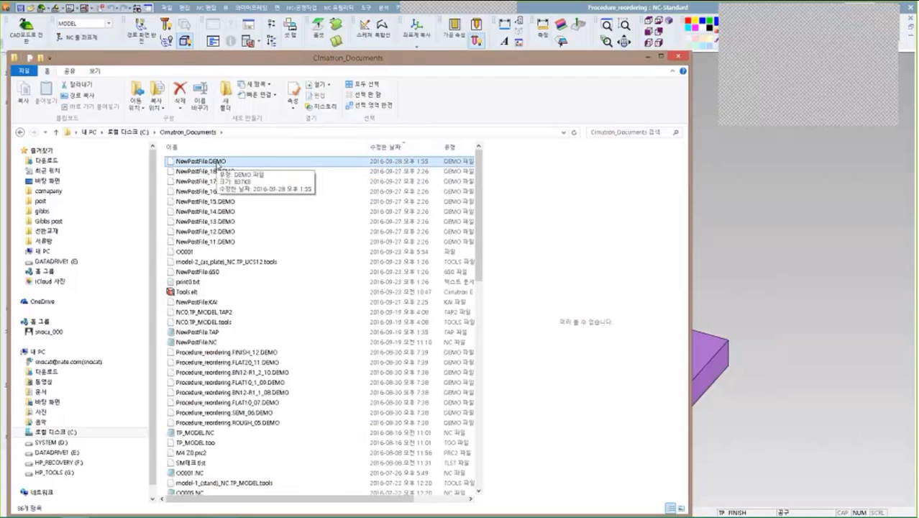
pyautogui.doubleClick(218, 164)
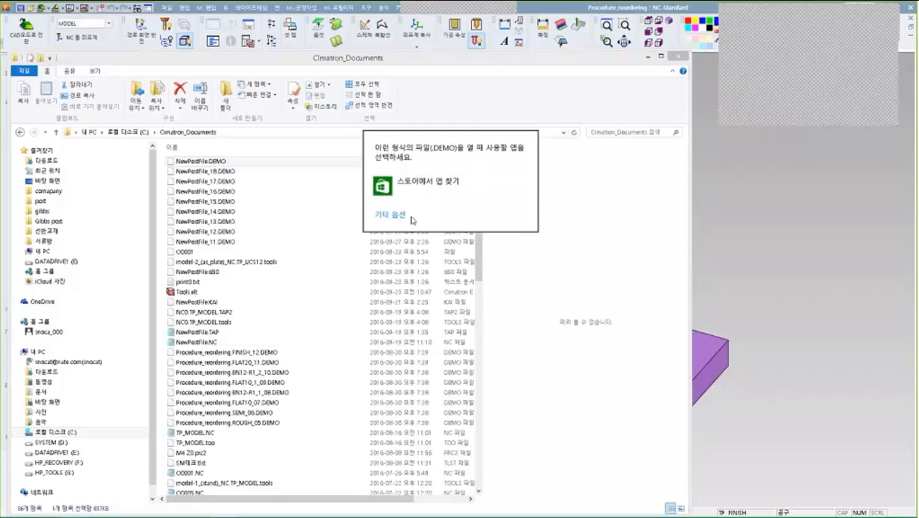
pyautogui.click(391, 214)
pyautogui.scroll(-3, 416, 285)
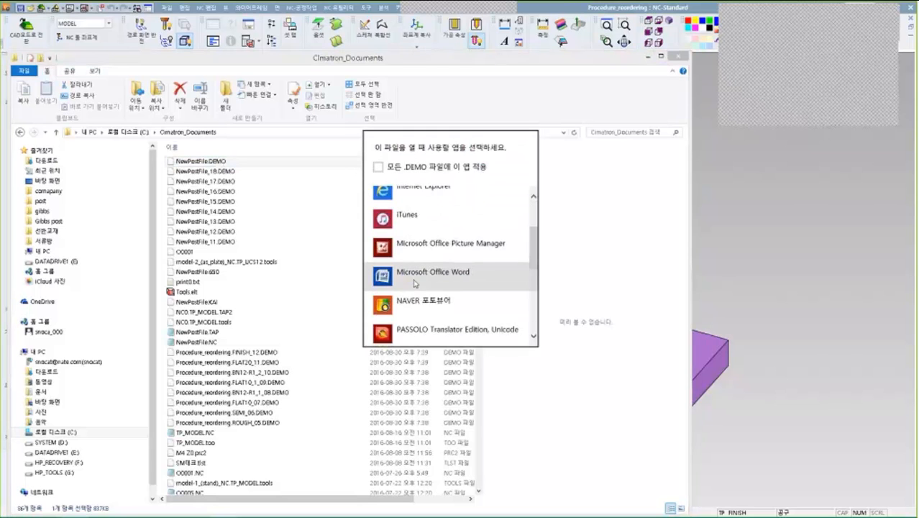
pyautogui.click(418, 294)
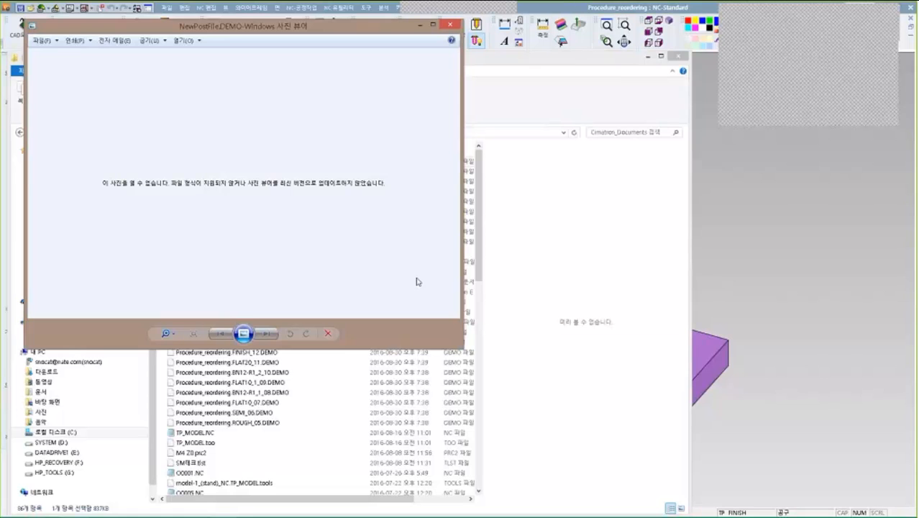
pyautogui.click(449, 24)
# - Open NewPostFile.DEMO in 메모장 (Notepad) to check the G-code, and close the text and folder windows
pyautogui.rightClick(213, 161)
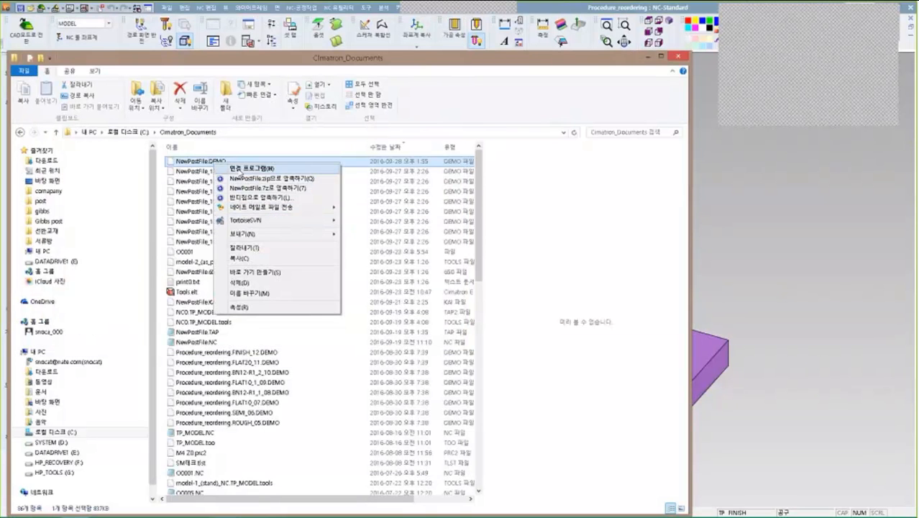
pyautogui.click(252, 168)
pyautogui.click(390, 213)
pyautogui.scroll(-4, 405, 273)
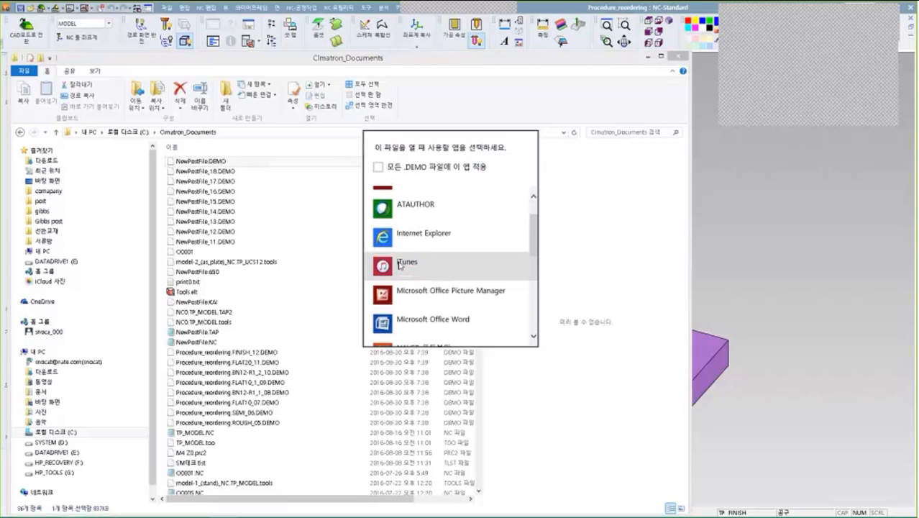
pyautogui.click(412, 309)
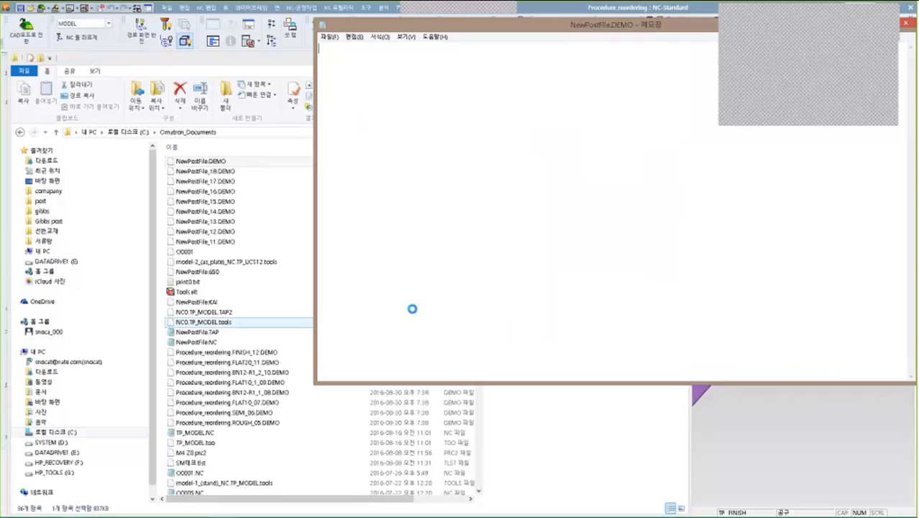
pyautogui.moveTo(525, 25); pyautogui.dragTo(279, 119)
pyautogui.click(664, 119)
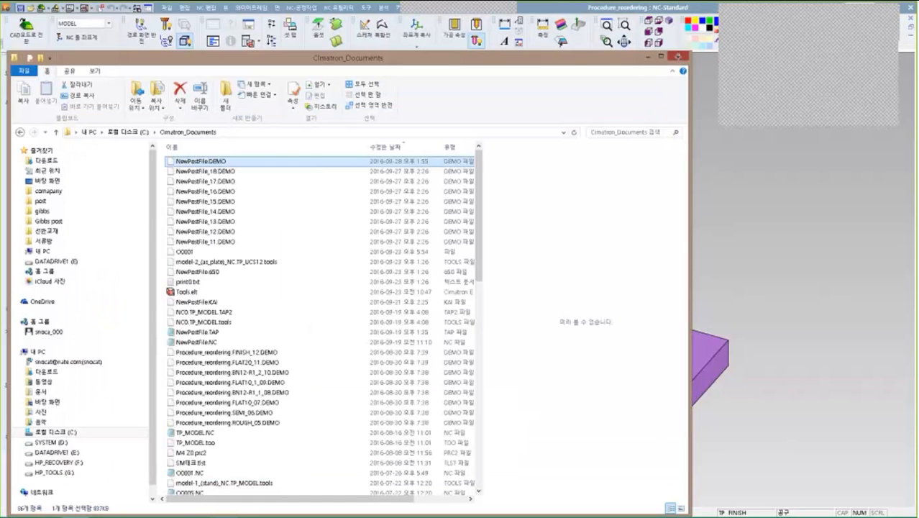
pyautogui.click(679, 56)
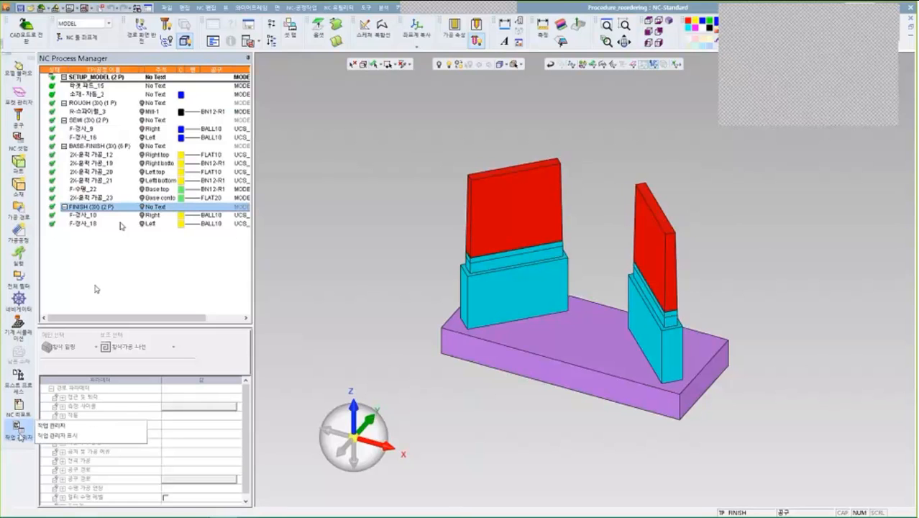
# - Show the job manager (작업 관리자), select the test job and enlarge the window to examine its parameters and procedures
pyautogui.click(21, 434)
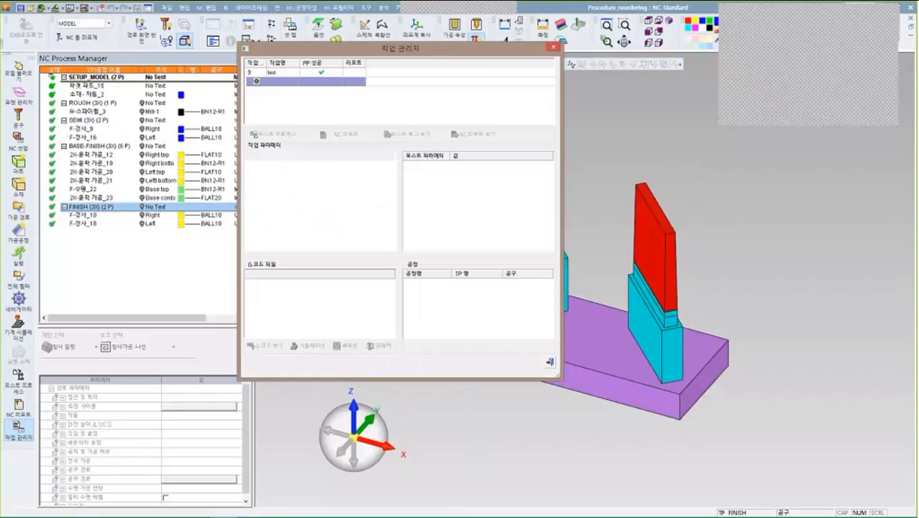
pyautogui.click(285, 74)
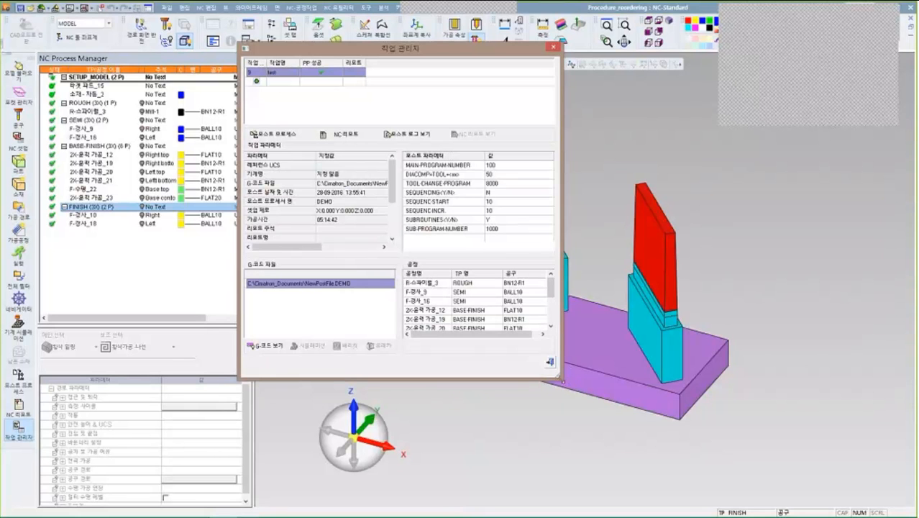
pyautogui.moveTo(563, 380); pyautogui.dragTo(692, 500)
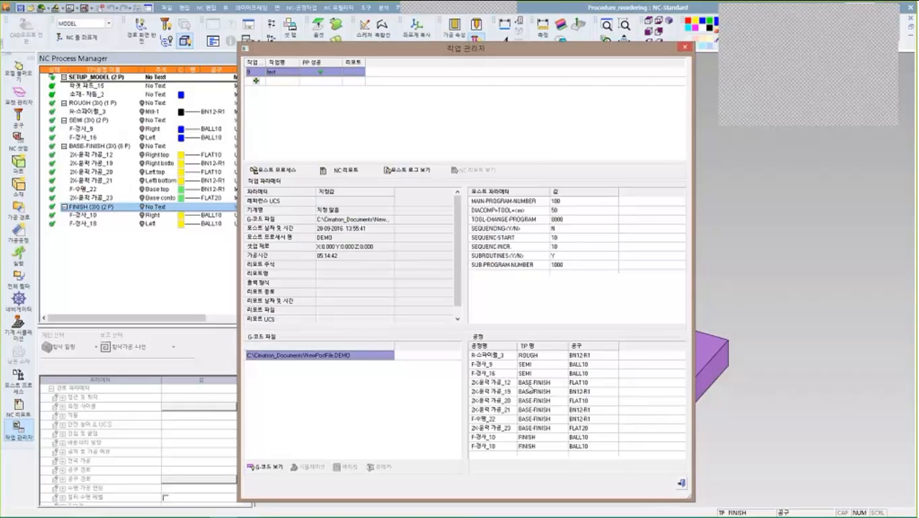
# - Generate an NC report for the test job in 엑셀 2003 format with the Elec template
pyautogui.click(346, 170)
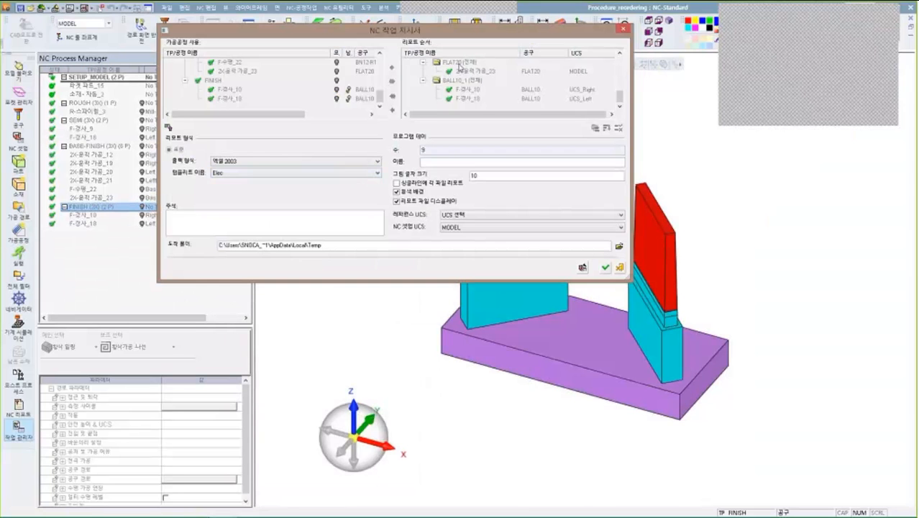
pyautogui.moveTo(453, 282); pyautogui.dragTo(447, 450)
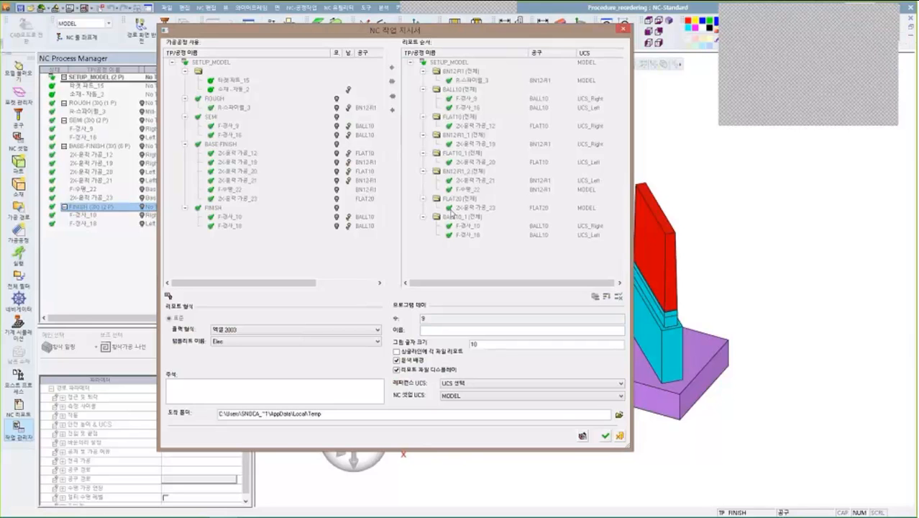
pyautogui.click(605, 436)
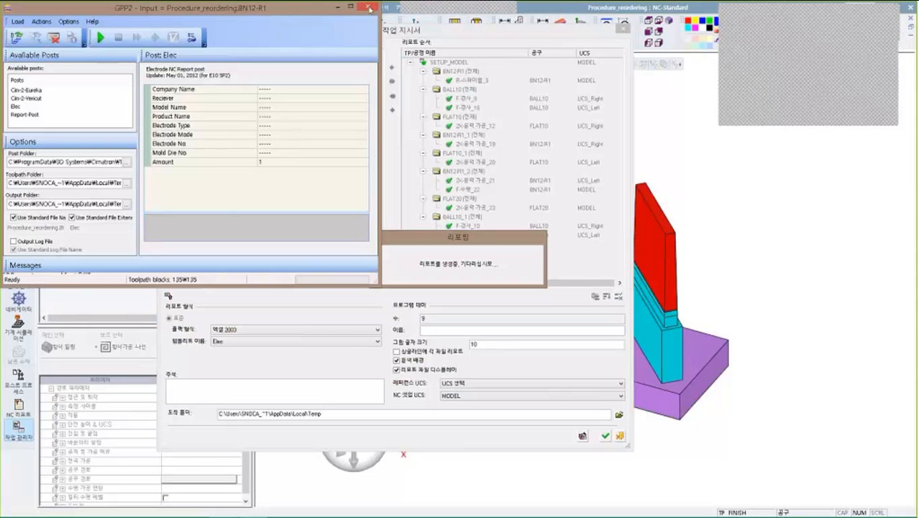
pyautogui.click(369, 7)
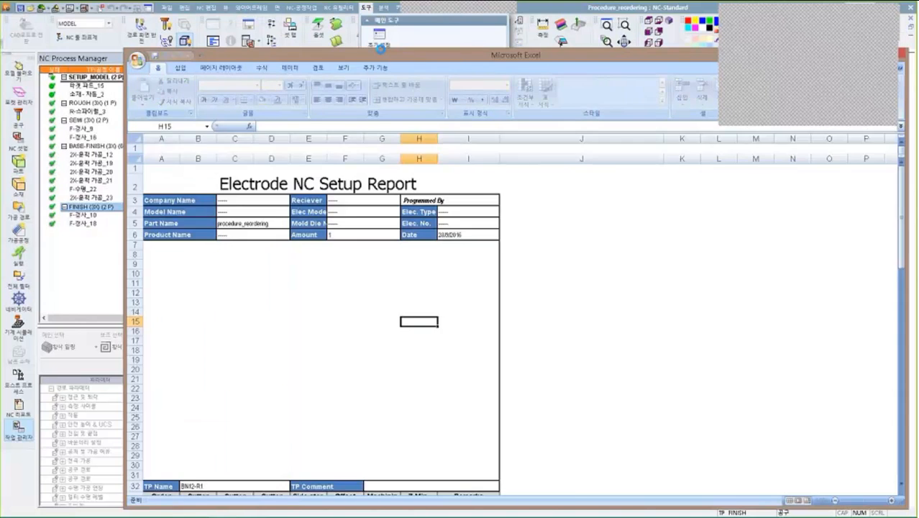
# - Review the per-tool TP tables in the Electrode NC Setup Report, and close the report and the job manager
pyautogui.scroll(-4, 409, 228)
pyautogui.scroll(-9, 409, 229)
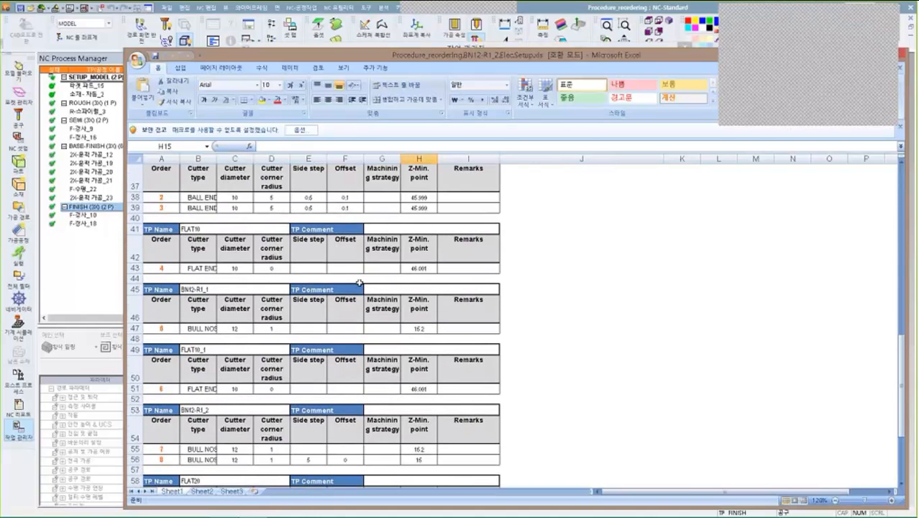
pyautogui.click(213, 351)
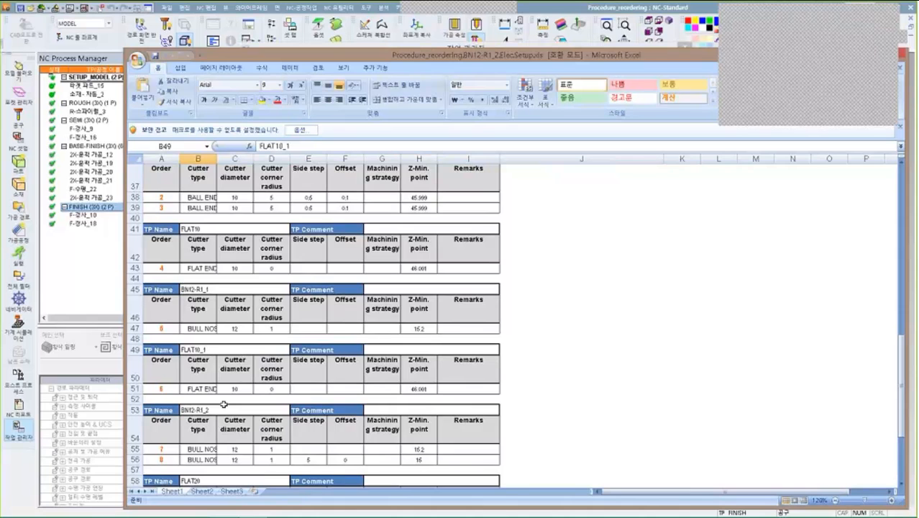
pyautogui.click(224, 409)
pyautogui.scroll(-4, 224, 408)
pyautogui.click(205, 362)
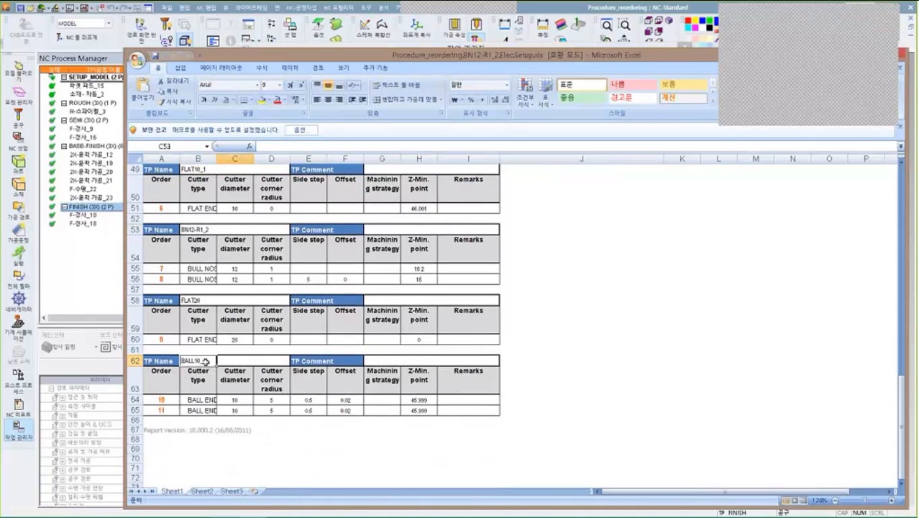
pyautogui.click(206, 299)
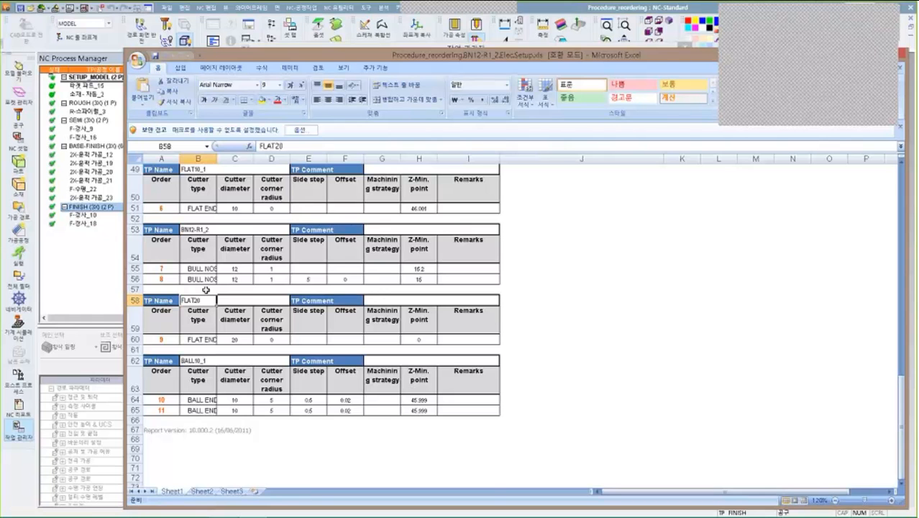
pyautogui.scroll(3, 206, 289)
pyautogui.scroll(4, 206, 290)
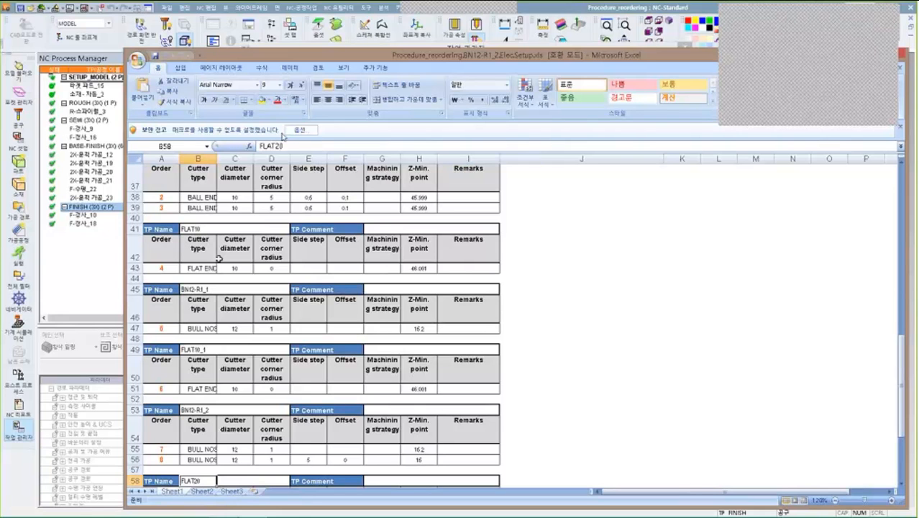
pyautogui.moveTo(840, 56); pyautogui.dragTo(561, 90)
pyautogui.click(606, 92)
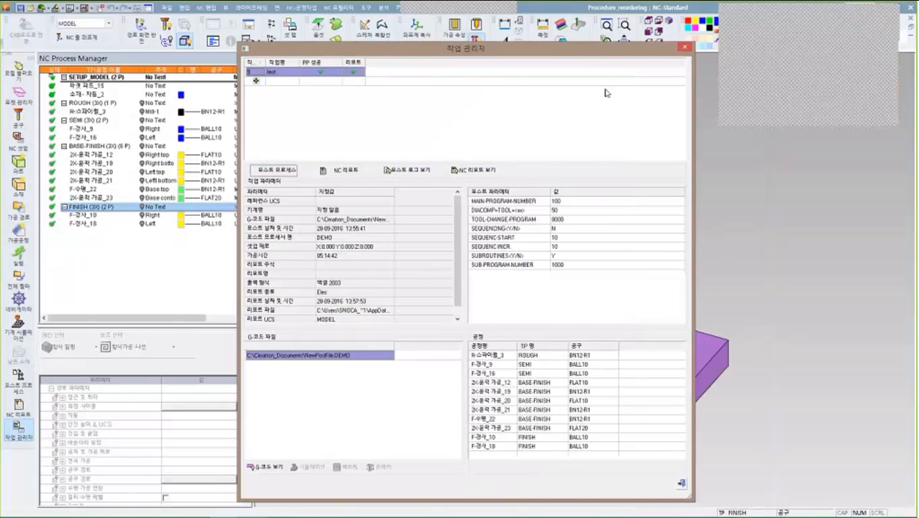
pyautogui.click(684, 47)
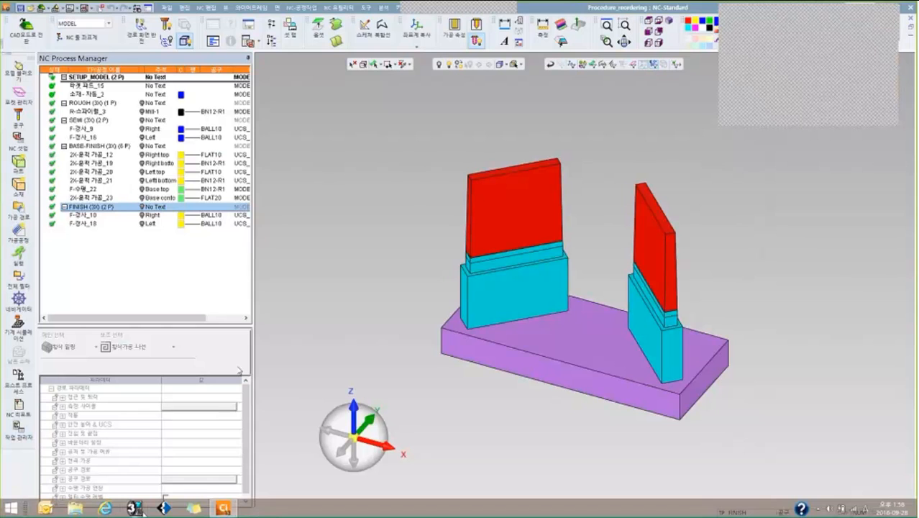
# - Close the Procedure_reordering file without saving the changes
pyautogui.click(74, 509)
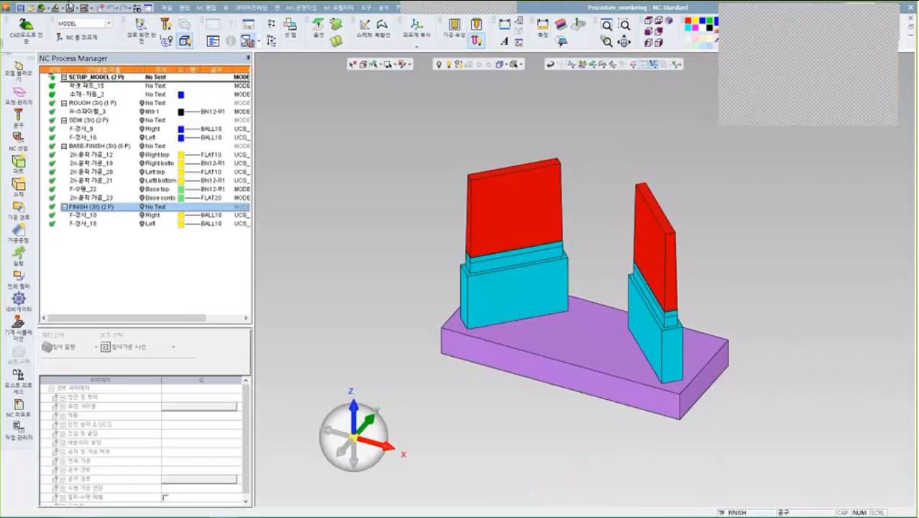
pyautogui.click(167, 7)
pyautogui.click(234, 292)
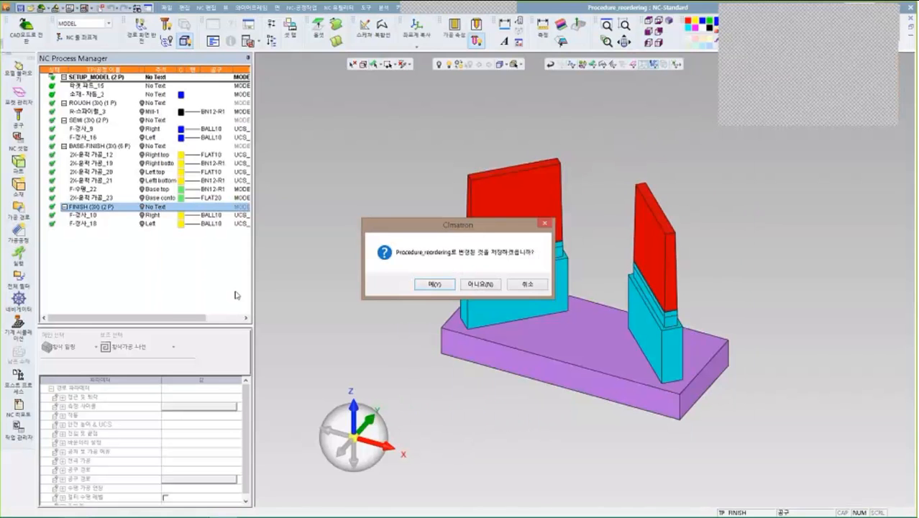
pyautogui.click(474, 282)
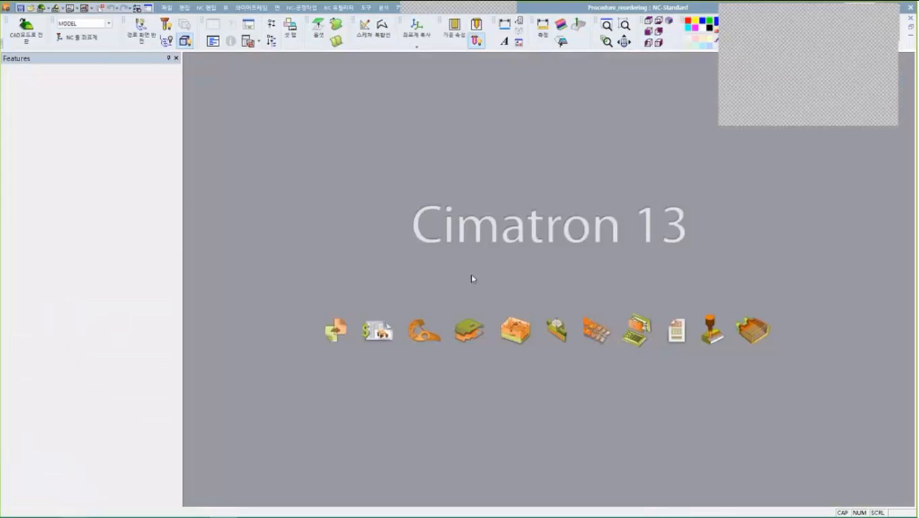
# - Restore the Cimatron window to a smaller size, move it lower on the desktop and close the 내 PC window
pyautogui.doubleClick(670, 11)
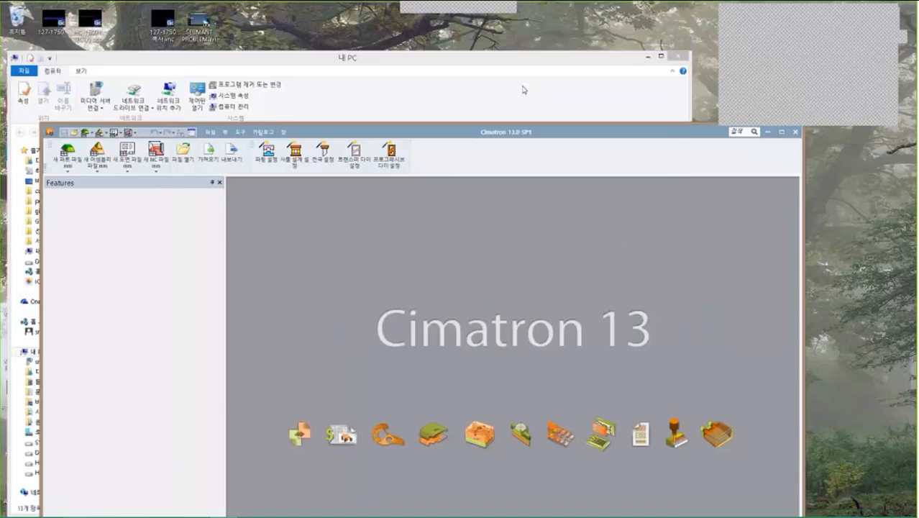
pyautogui.click(494, 106)
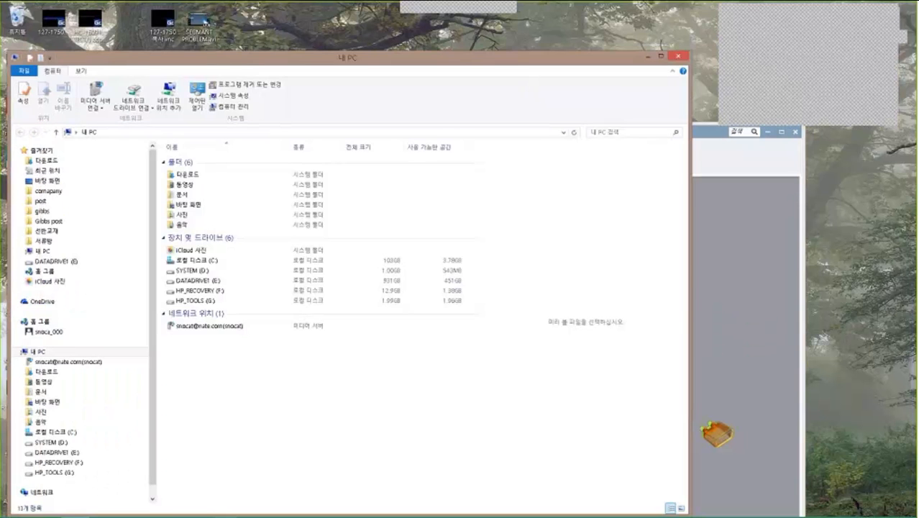
pyautogui.click(678, 56)
pyautogui.moveTo(459, 133); pyautogui.dragTo(476, 238)
# - Open 5.공구 & 홀더.pptx from 새 폴더 inside the E13 업그레이드 folder and show the Improvements In Cimatron 13 slide
pyautogui.doubleClick(284, 152)
pyautogui.click(261, 173)
pyautogui.doubleClick(262, 174)
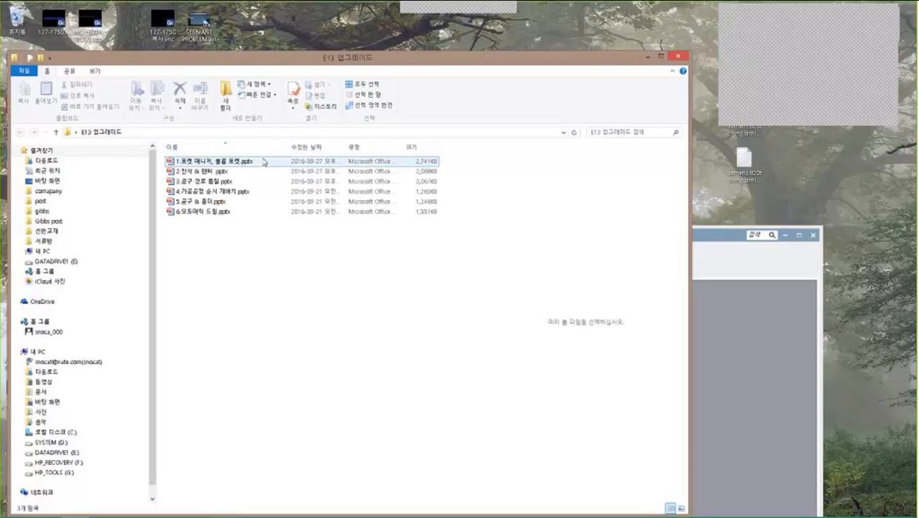
pyautogui.doubleClick(247, 203)
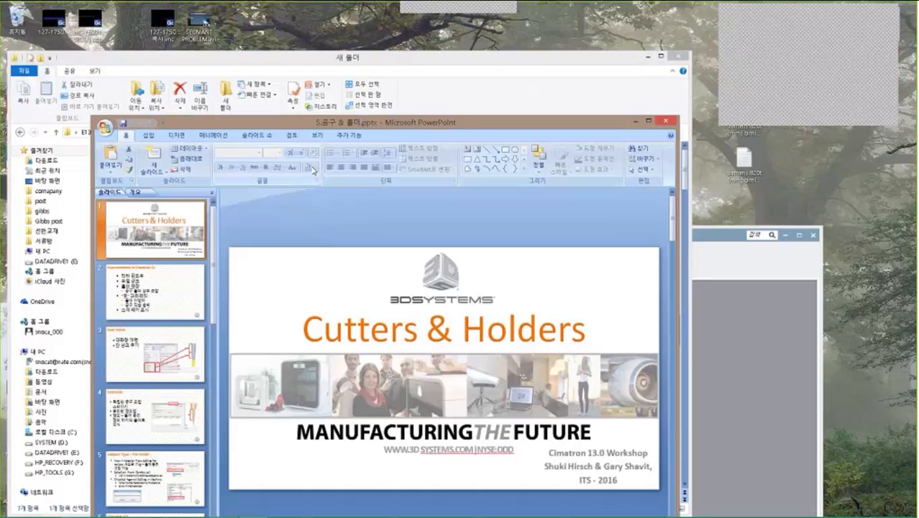
pyautogui.click(190, 283)
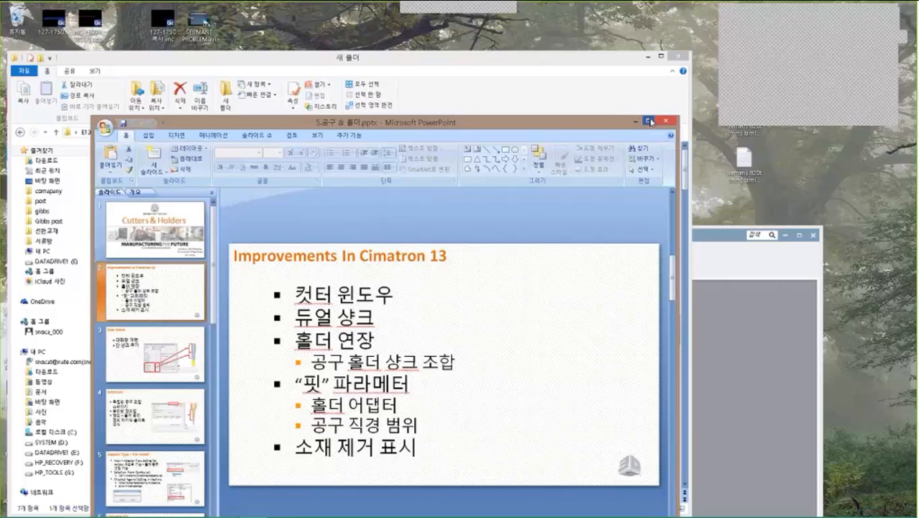
# - Maximize the 5.공구 & 홀더.pptx window with the Improvements In Cimatron 13 slide
pyautogui.click(649, 121)
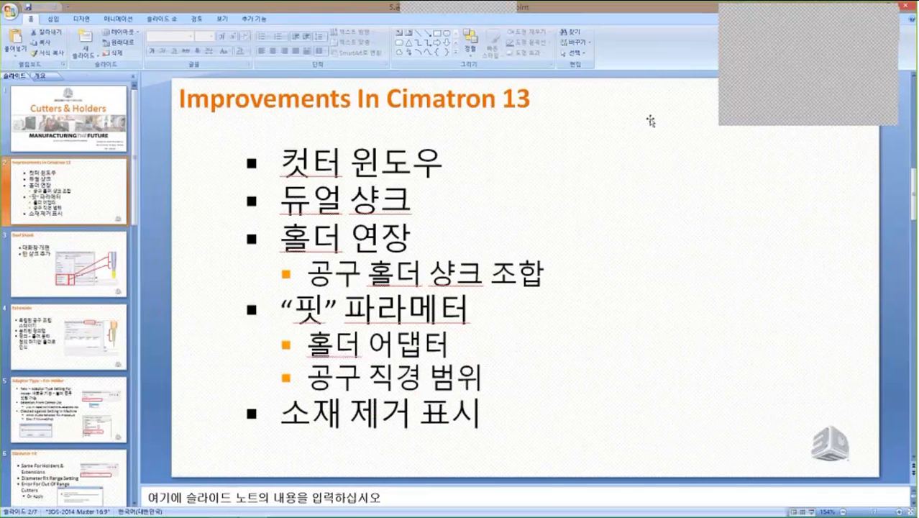
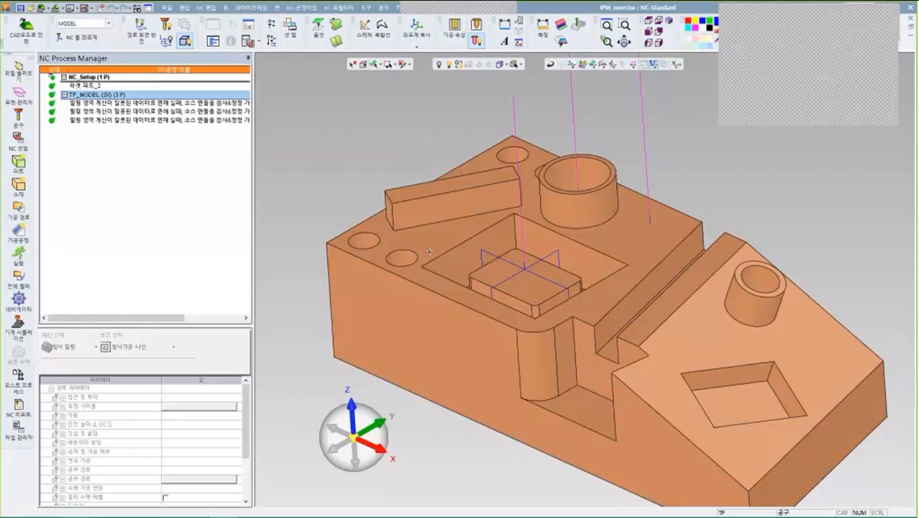
# - Add a new procedure under TP_MODEL in IPM_exercise with 측정 as its main technology
pyautogui.scroll(-4, 430, 251)
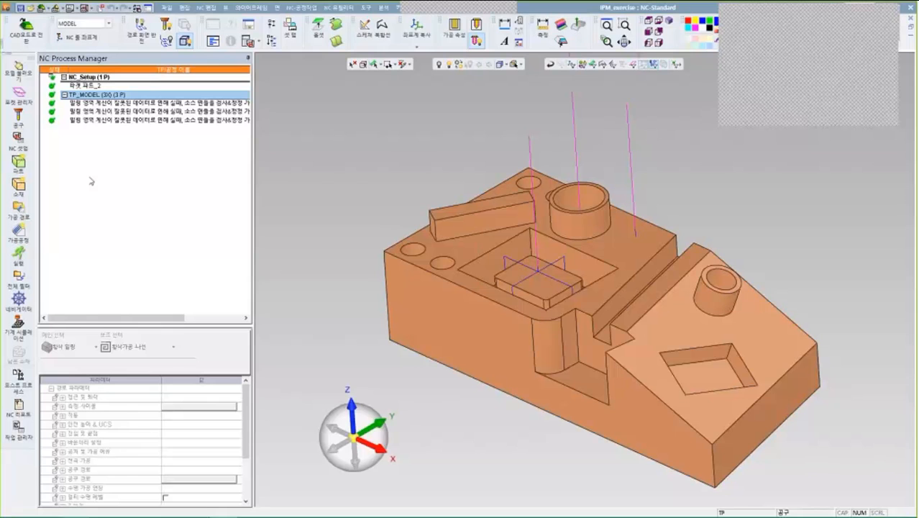
pyautogui.click(19, 230)
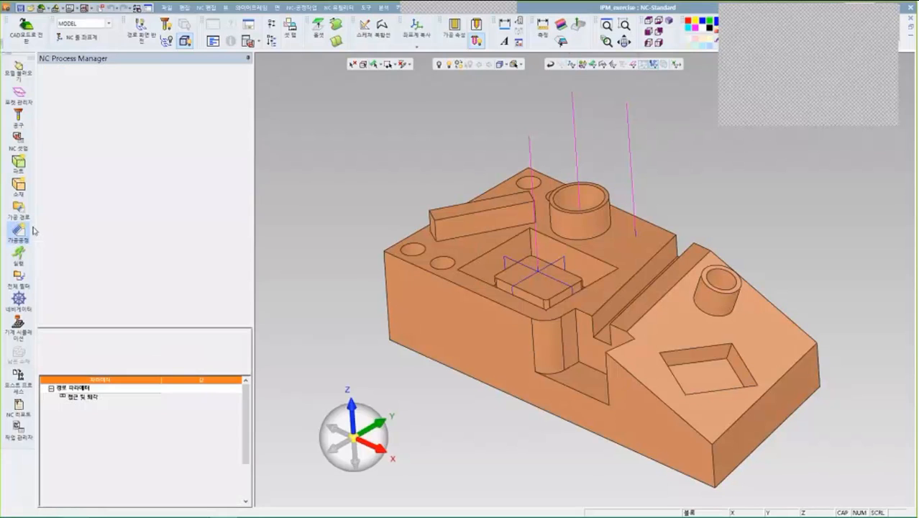
pyautogui.click(85, 348)
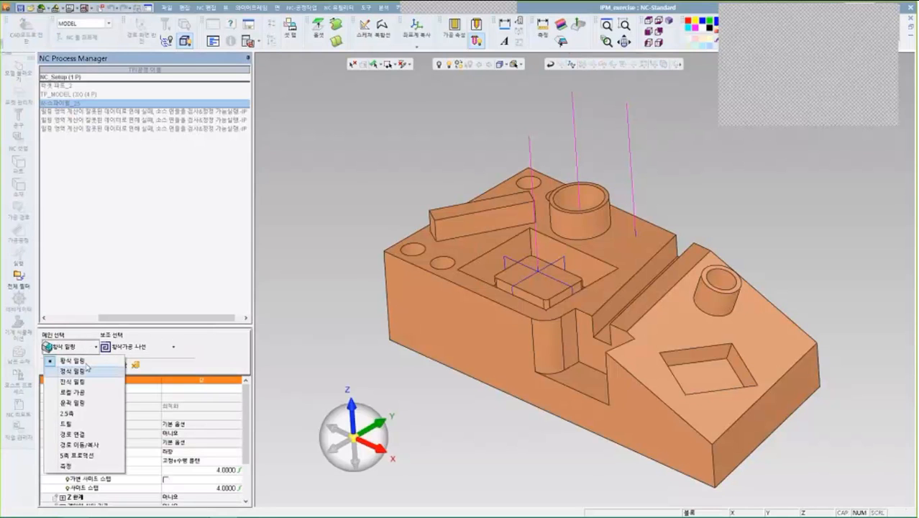
pyautogui.click(78, 466)
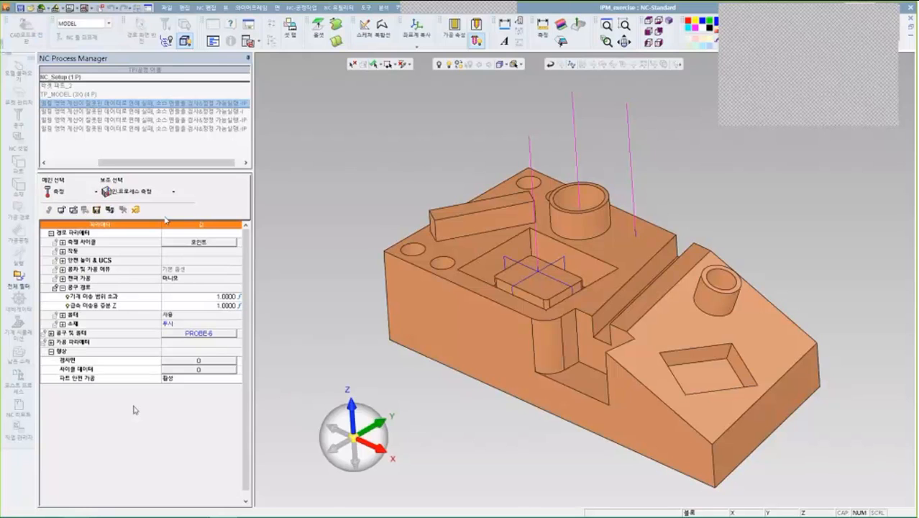
# - Examine the procedure's 포인트 측정 cycle data and the available measuring cycles, and close both dialogs without changes
pyautogui.click(191, 370)
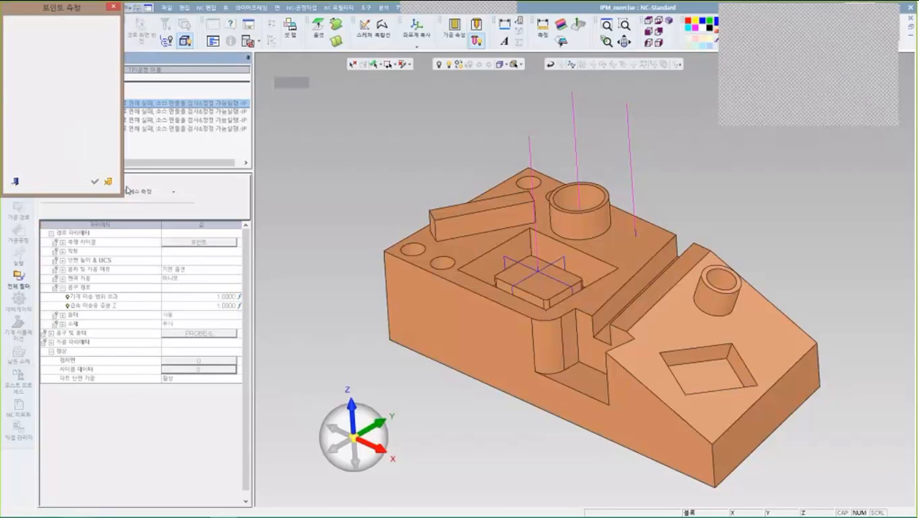
pyautogui.moveTo(99, 9); pyautogui.dragTo(443, 105)
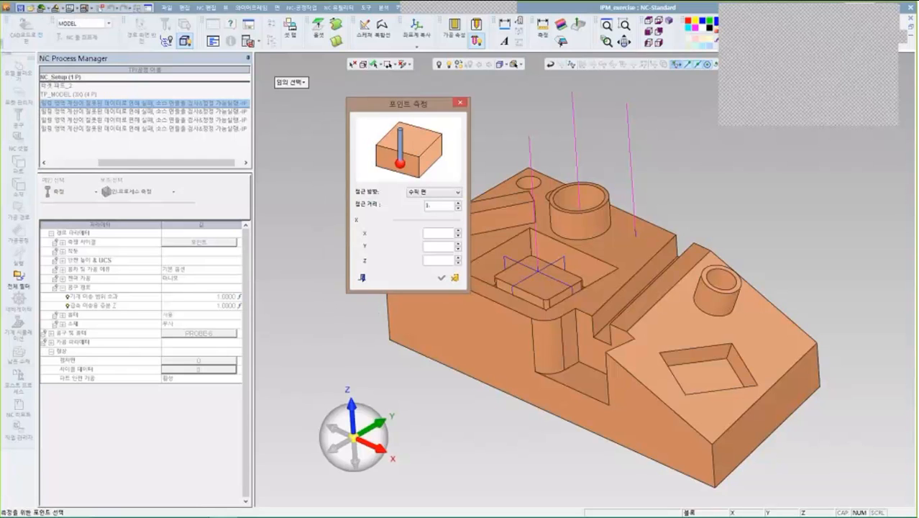
pyautogui.click(460, 103)
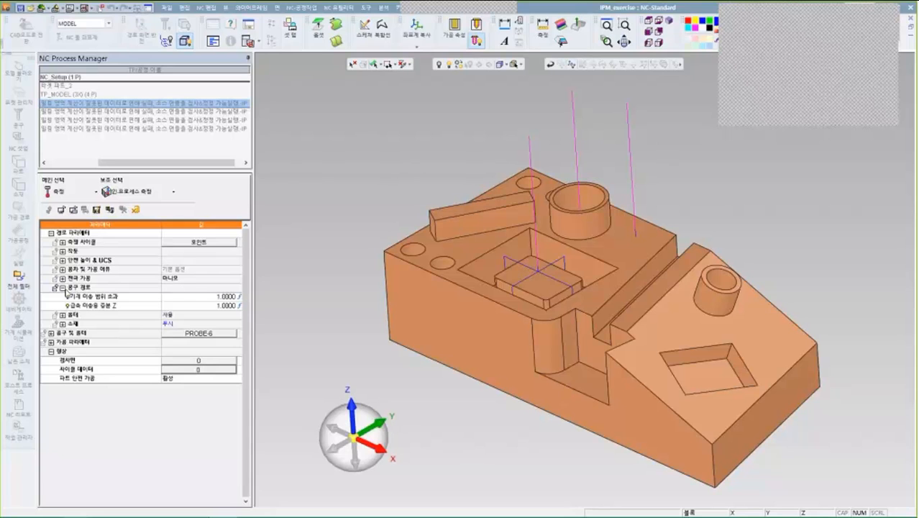
pyautogui.click(199, 242)
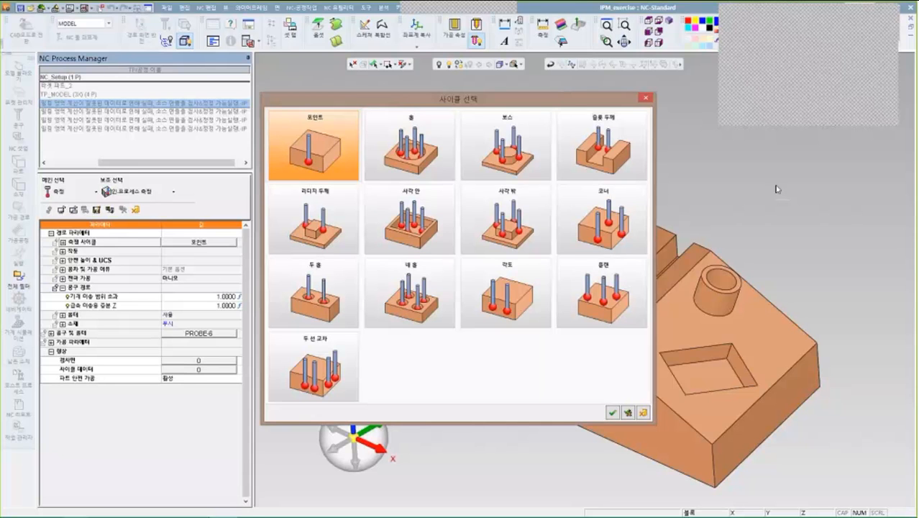
pyautogui.click(646, 98)
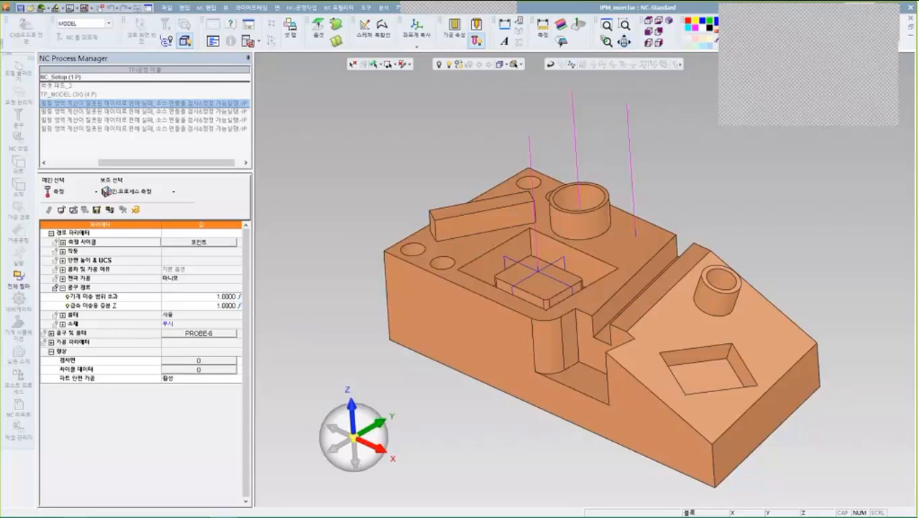
# - Try to close IPM_exercise, cancel at the save question, and exit the new measuring procedure without saving it
pyautogui.click(166, 7)
pyautogui.click(197, 301)
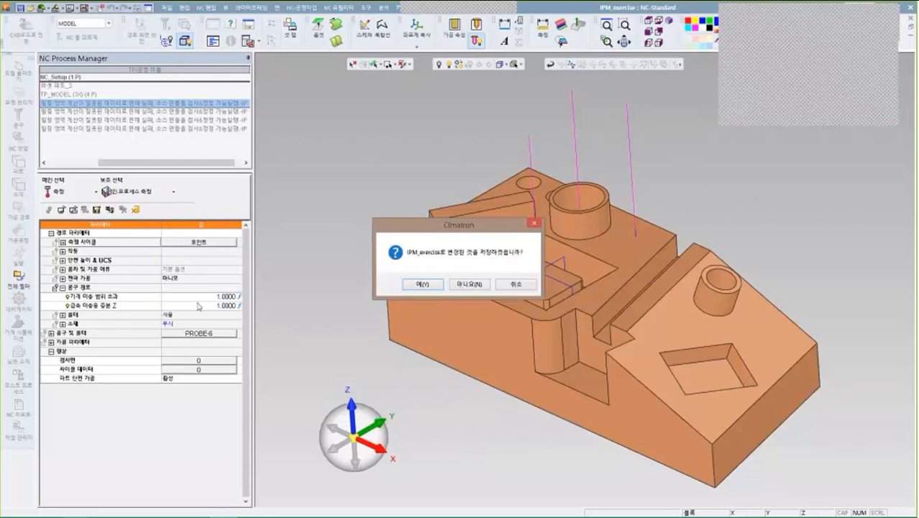
pyautogui.click(496, 285)
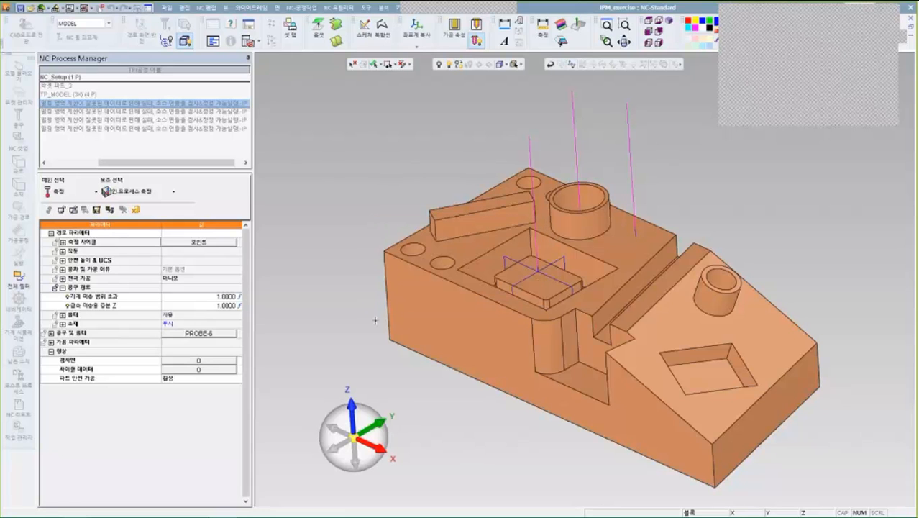
pyautogui.click(137, 210)
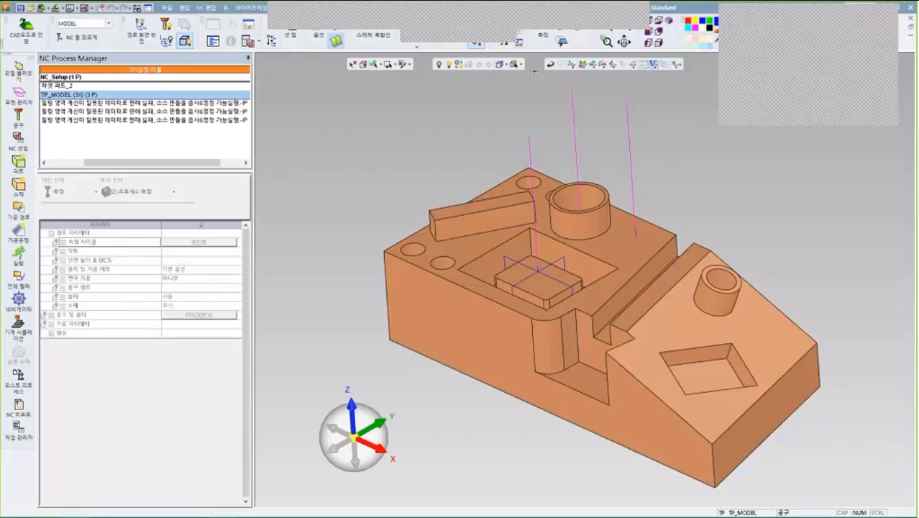
# - Play the probe motion of the second measuring procedure under TP_MODEL in the Navigator
pyautogui.click(19, 301)
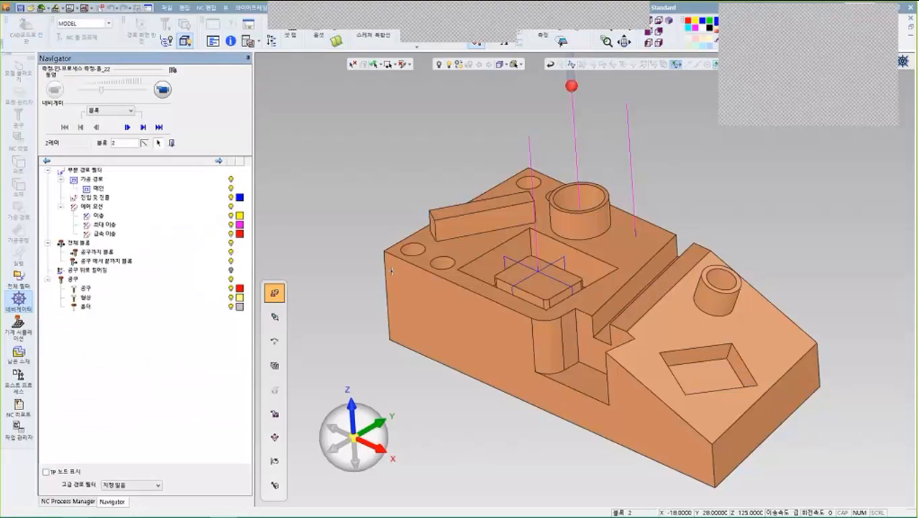
pyautogui.click(171, 142)
pyautogui.click(151, 121)
pyautogui.click(151, 113)
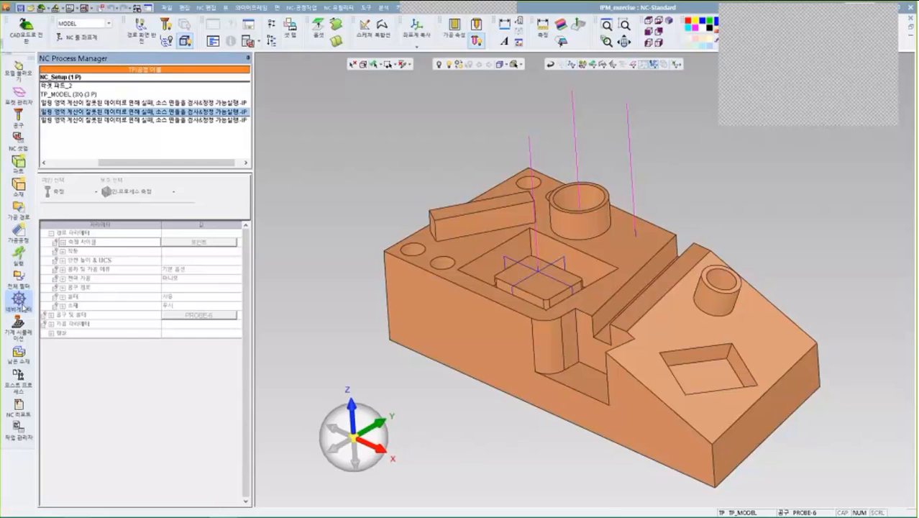
pyautogui.click(20, 302)
pyautogui.click(164, 97)
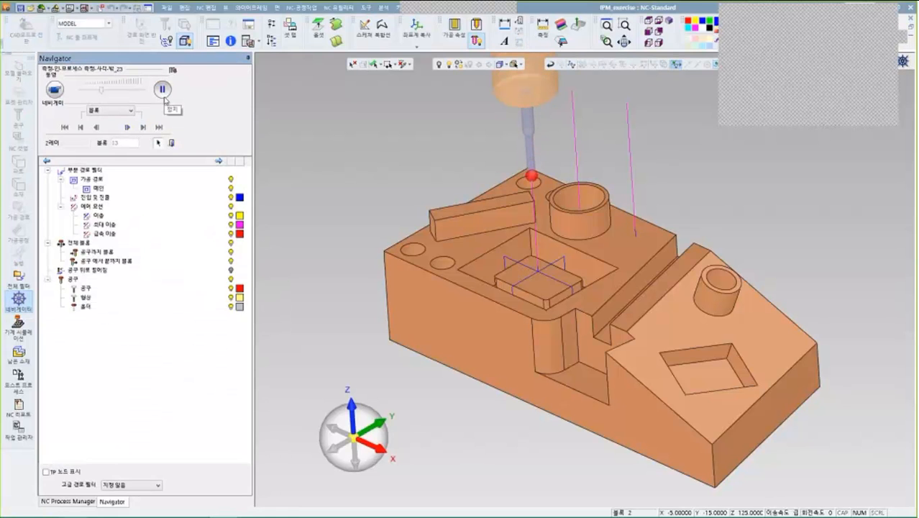